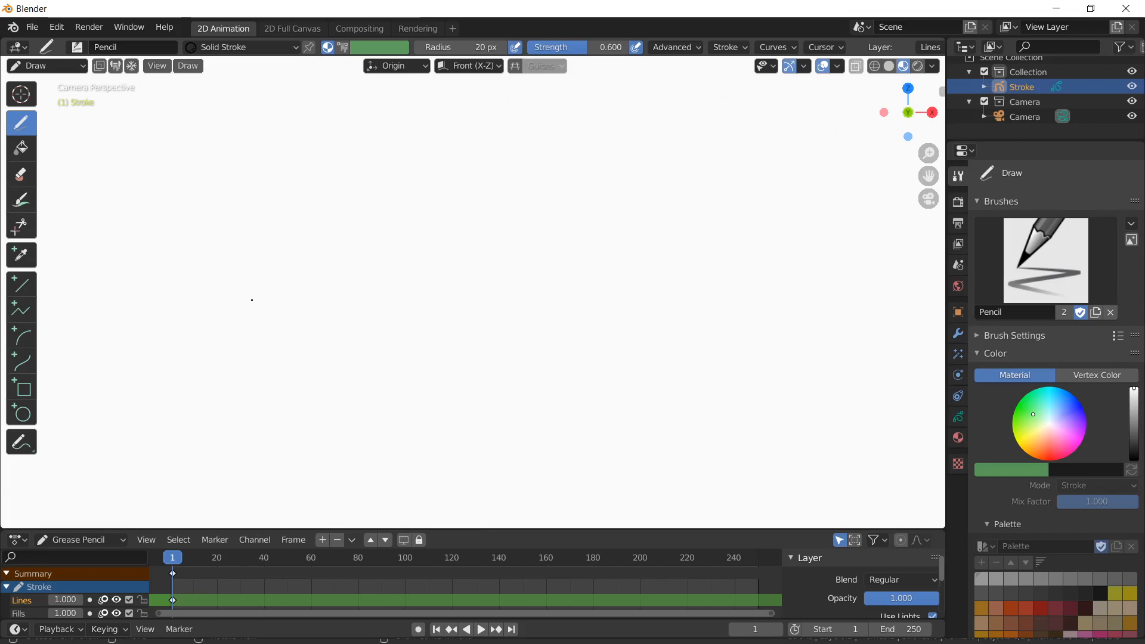
Step: Draw a long, nearly horizontal straight line across the upper part of the canvas with the Line tool
{"action": "left_click", "coordinate": [26, 295]}
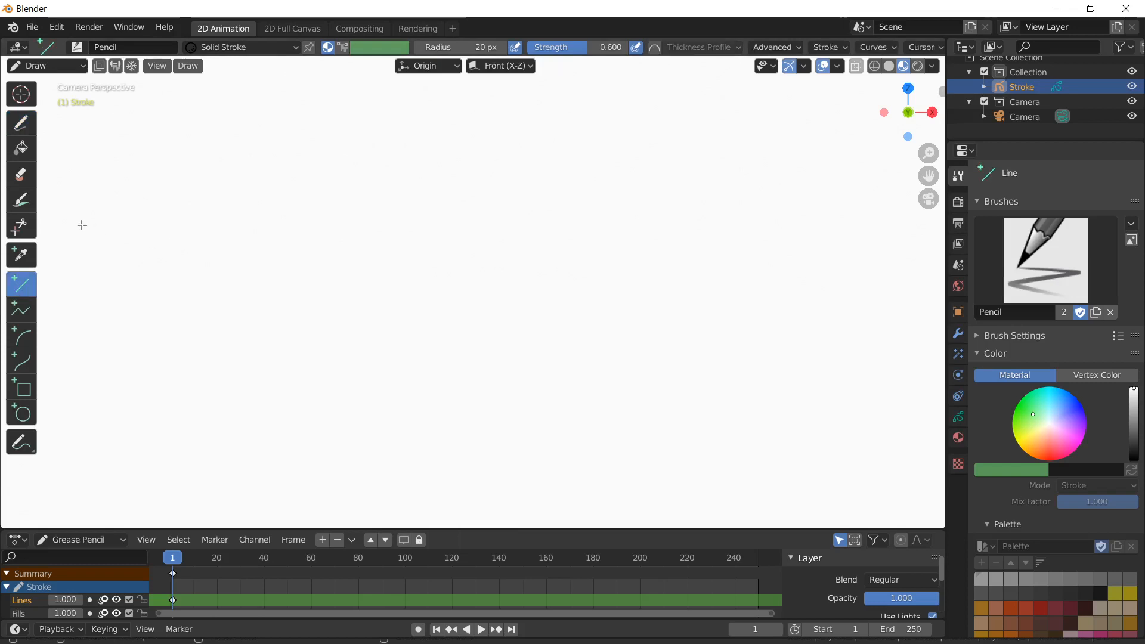
{"action": "left_click_drag", "start_coordinate": [89, 207], "coordinate": [853, 218]}
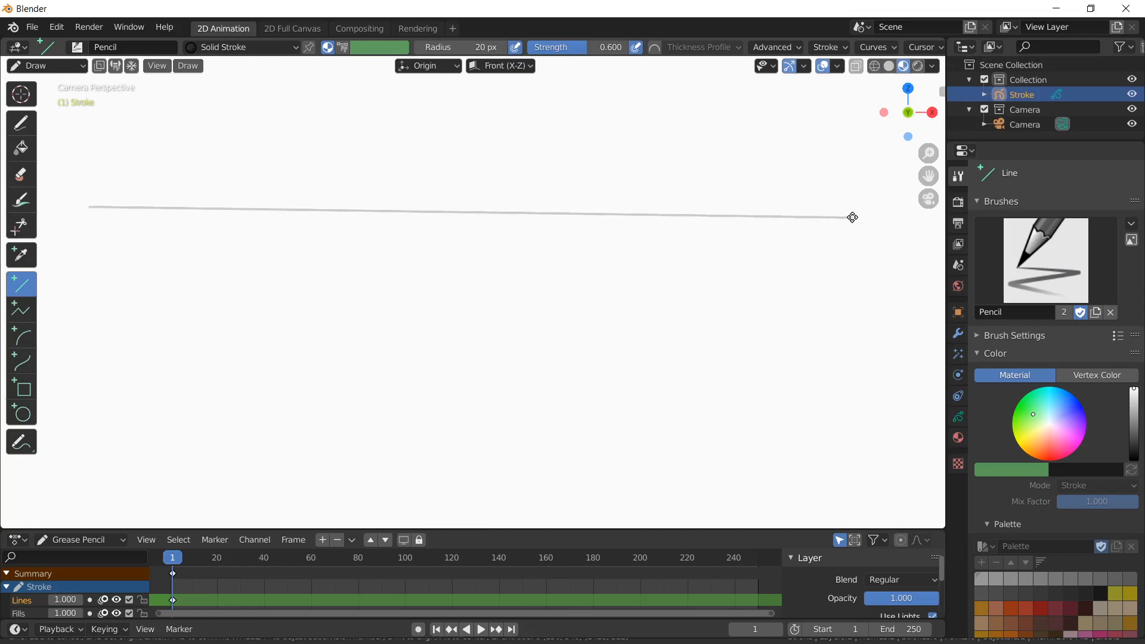
Step: Draw a zigzag polyline of five mountain peaks from the baseline's left end to its right end, with valleys touching the baseline
{"action": "left_click", "coordinate": [26, 317]}
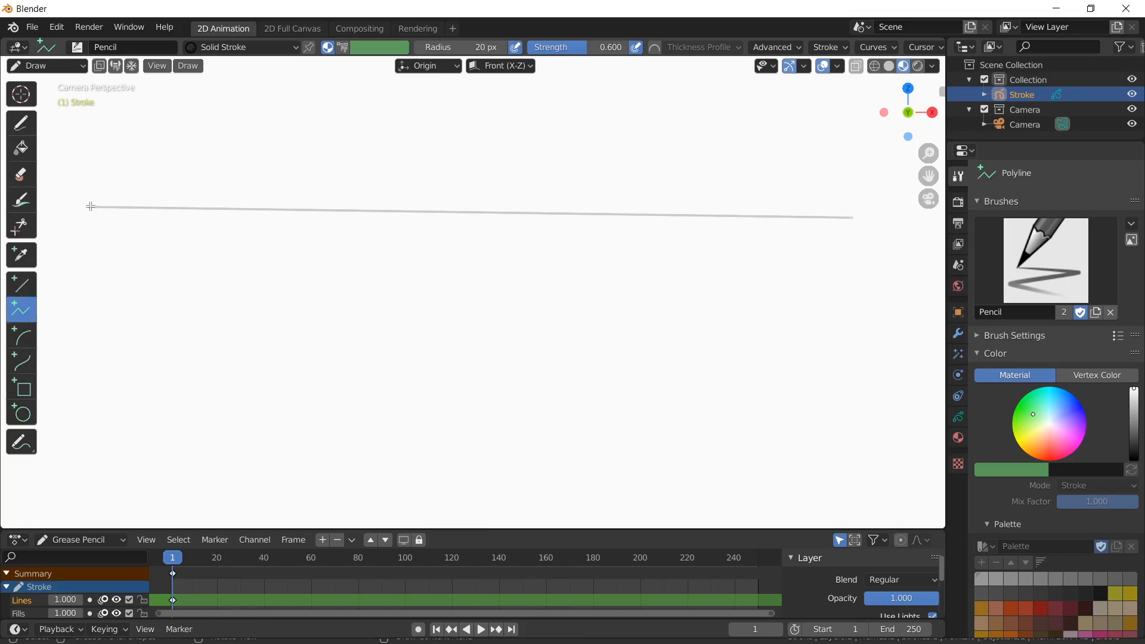
{"action": "left_click", "coordinate": [90, 206]}
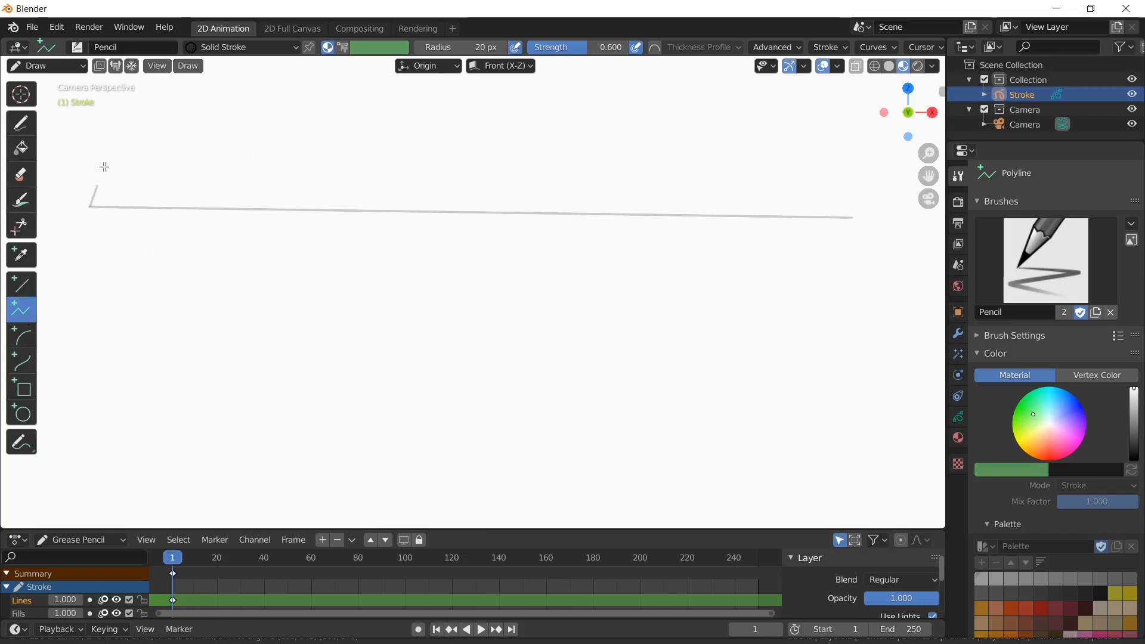
{"action": "left_click", "coordinate": [202, 108]}
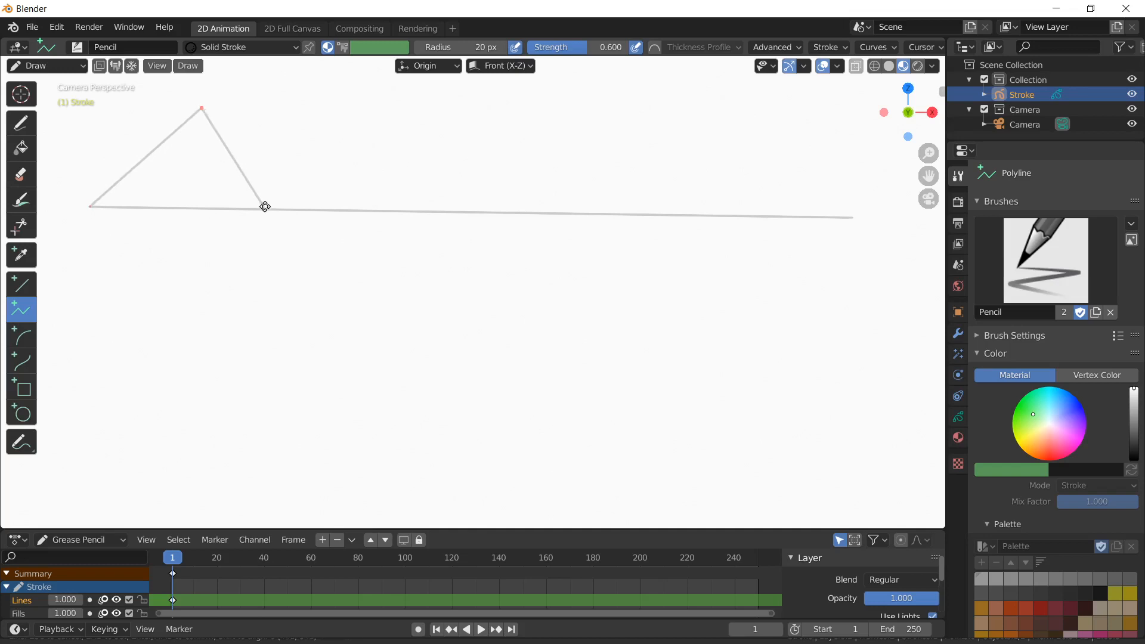
{"action": "left_click", "coordinate": [267, 207]}
{"action": "left_click", "coordinate": [352, 107]}
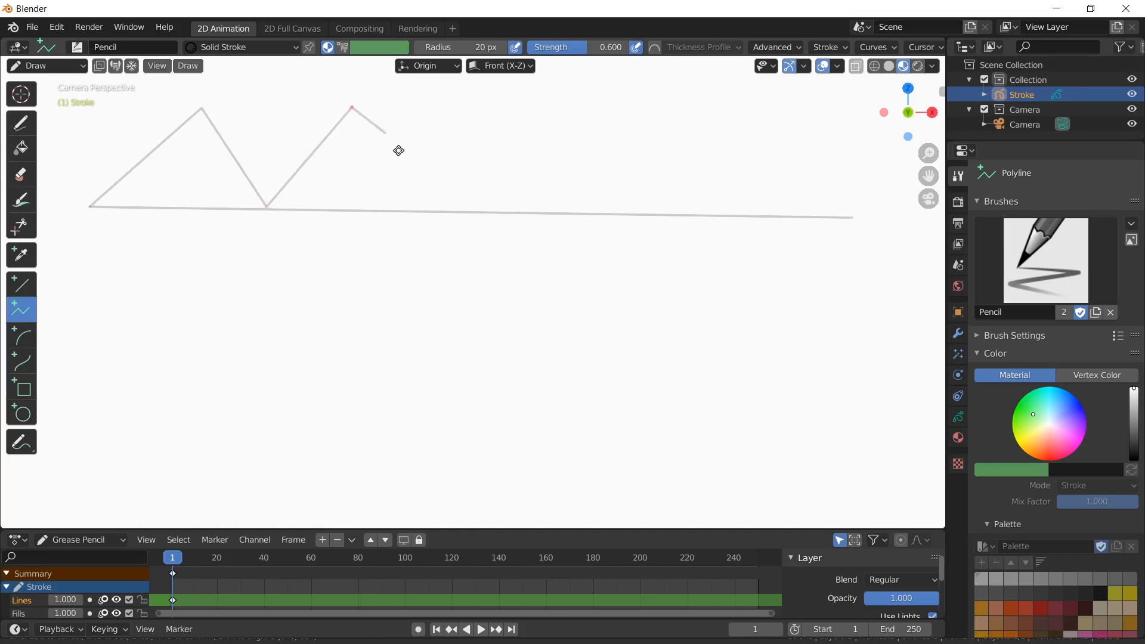
{"action": "left_click", "coordinate": [435, 212]}
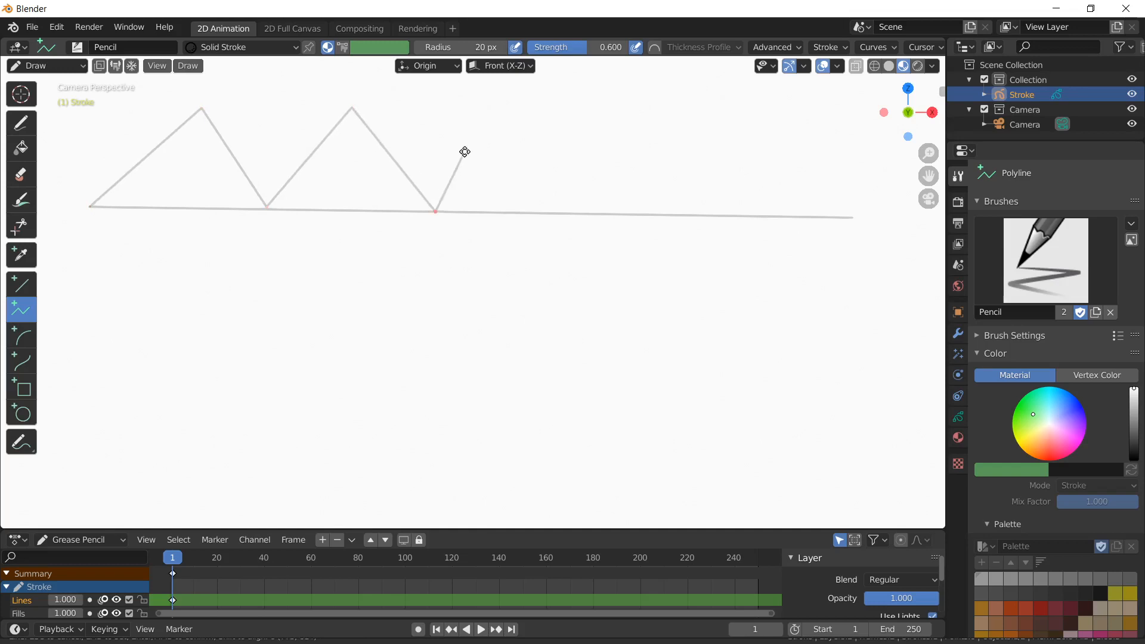
{"action": "left_click", "coordinate": [520, 108]}
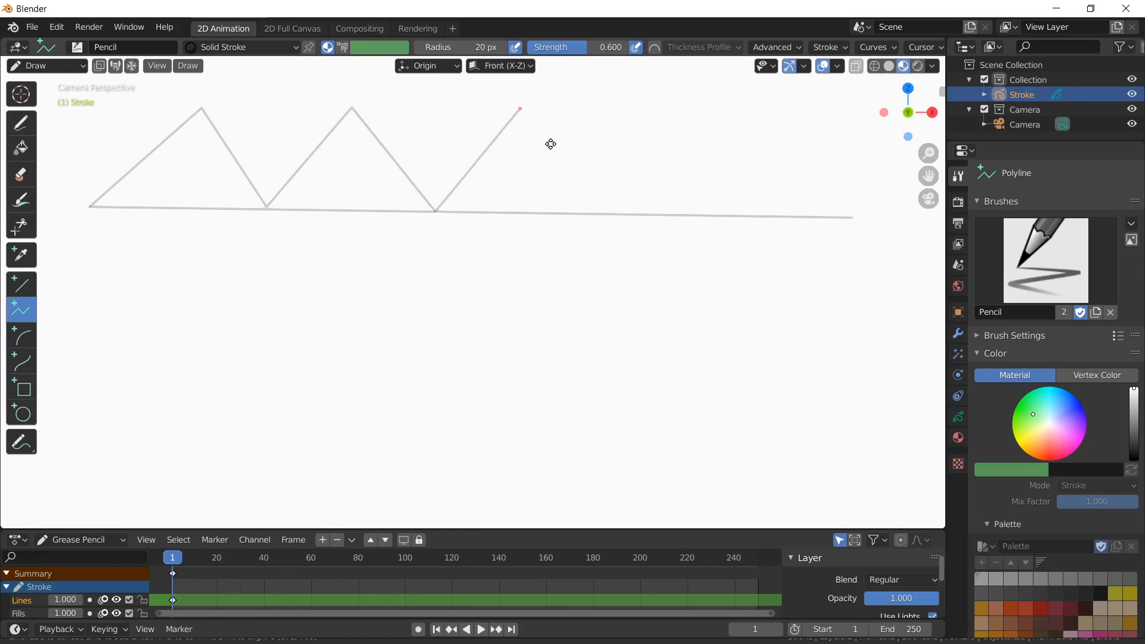
{"action": "left_click", "coordinate": [600, 211]}
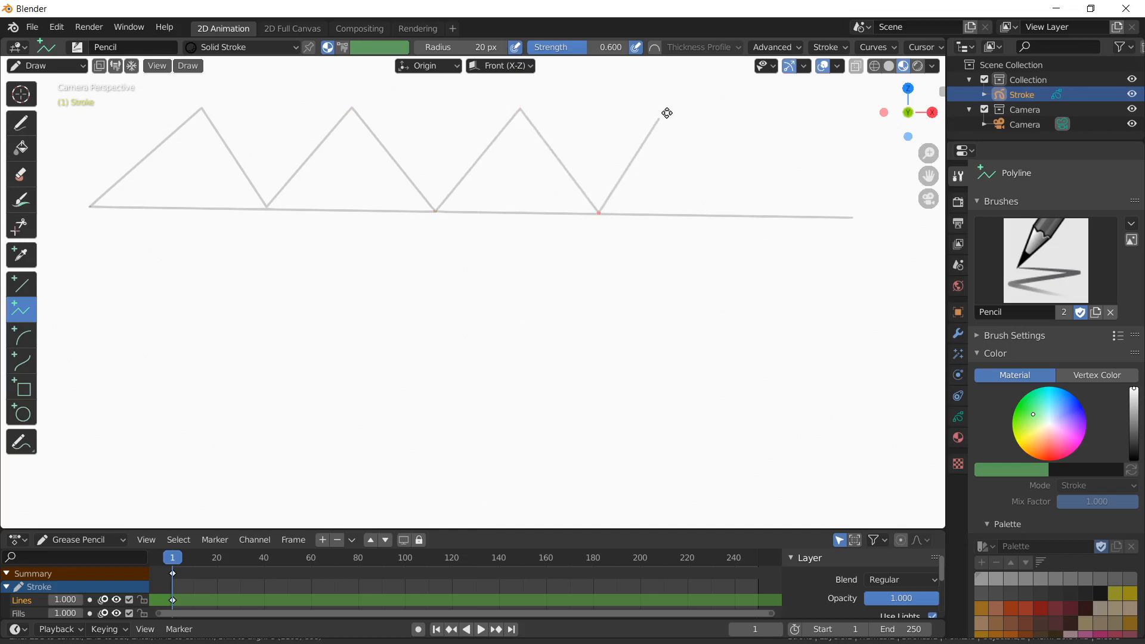
{"action": "left_click", "coordinate": [670, 112]}
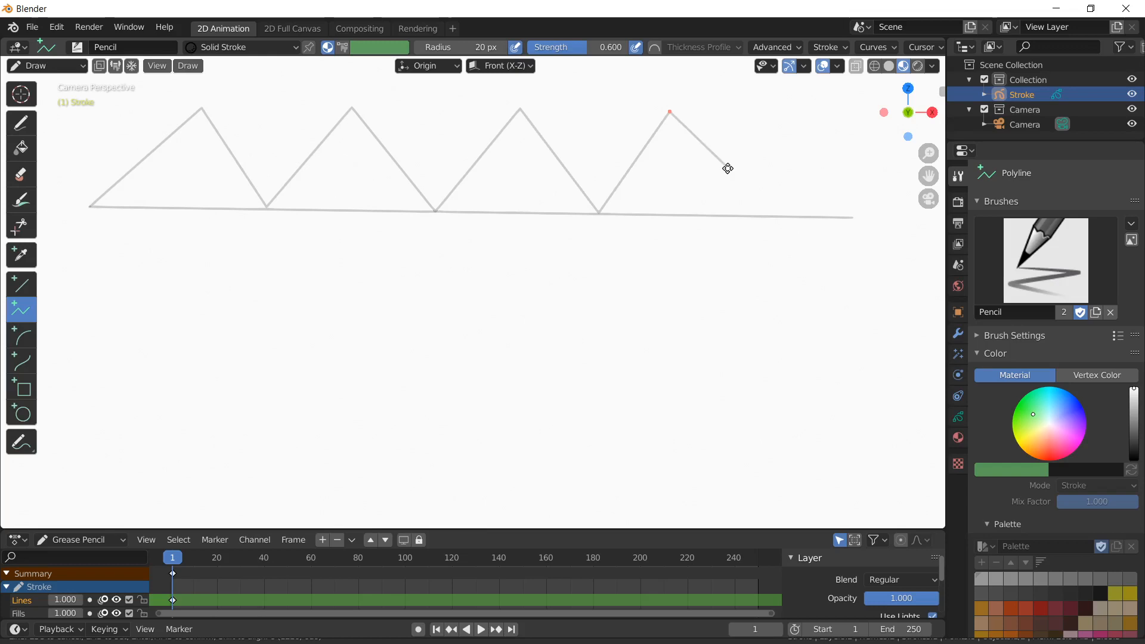
{"action": "left_click", "coordinate": [747, 216]}
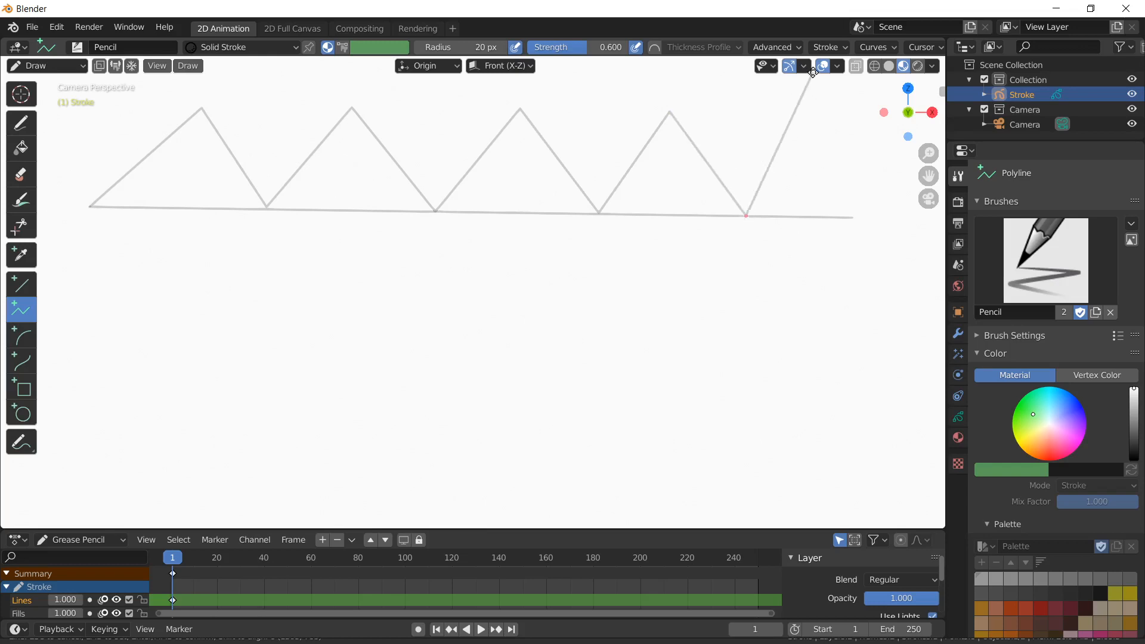
{"action": "left_click", "coordinate": [809, 112]}
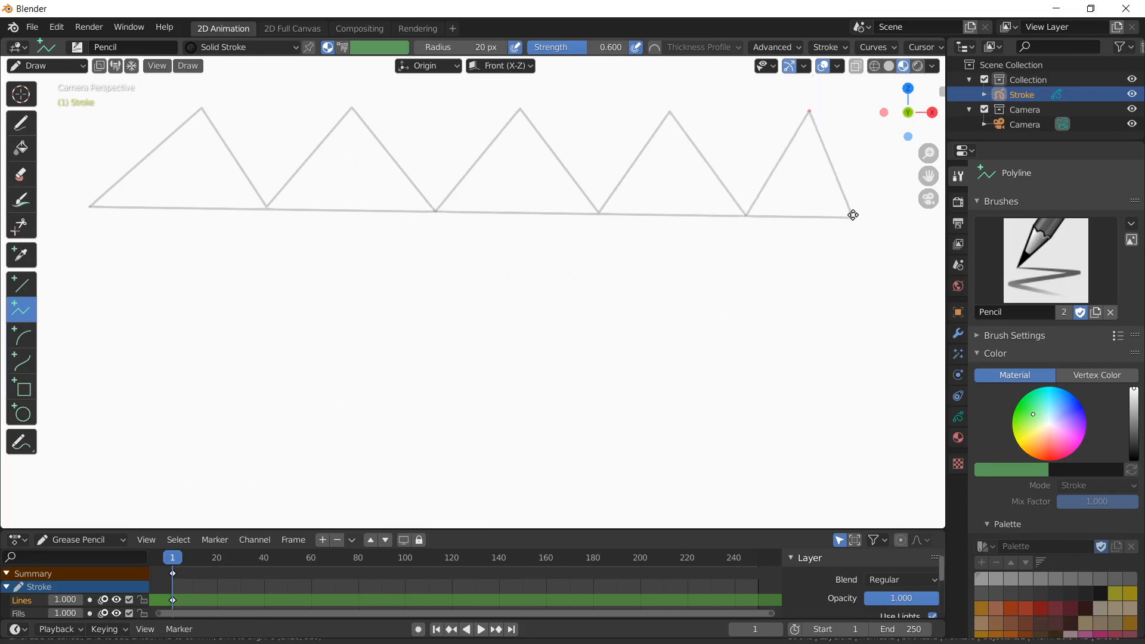
{"action": "left_click", "coordinate": [854, 218]}
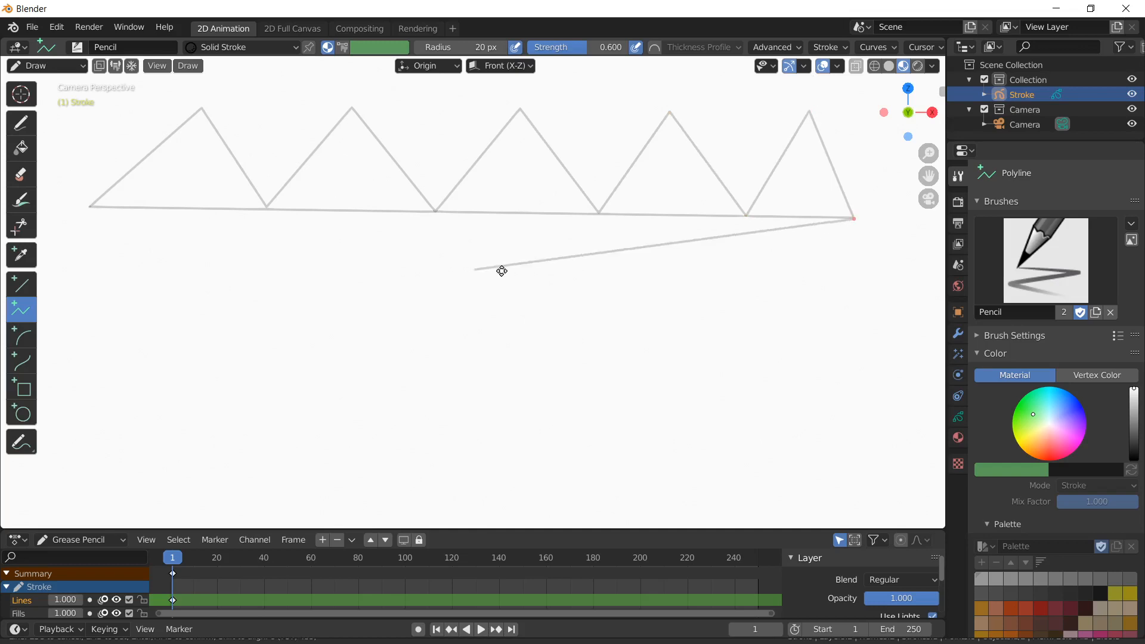
{"action": "key", "text": "Return"}
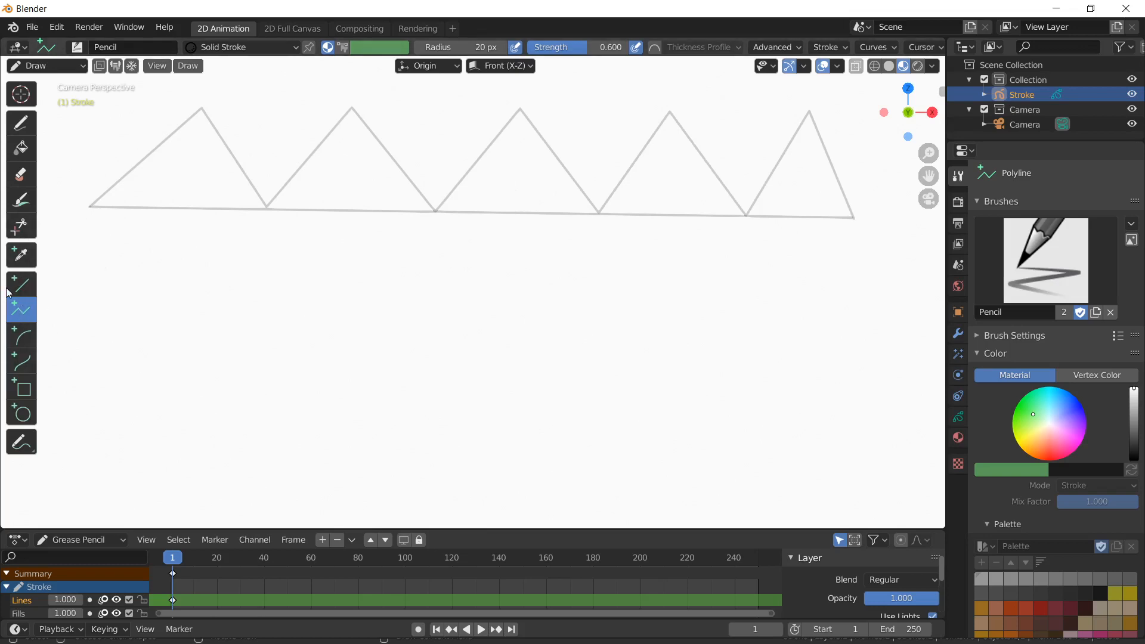
Step: Draw a rising sun between the third and fourth peaks, using an arc and five short straight rays above it
{"action": "left_click", "coordinate": [20, 341]}
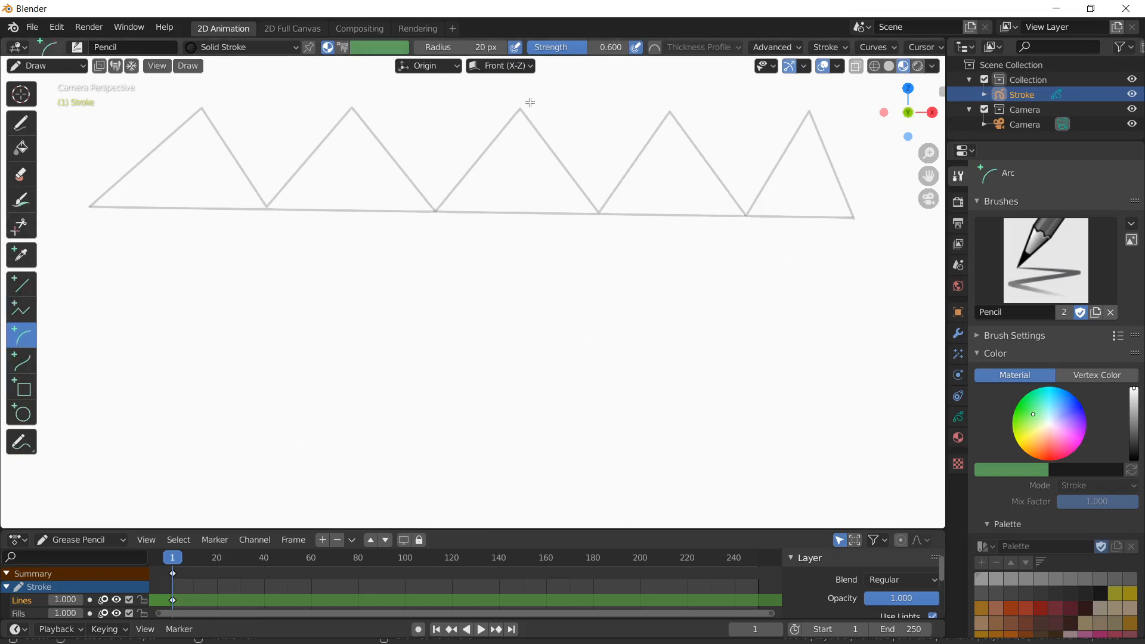
{"action": "mouse_move", "coordinate": [544, 135]}
{"action": "left_mouse_down"}
{"action": "mouse_move", "coordinate": [603, 115]}
{"action": "mouse_move", "coordinate": [646, 123]}
{"action": "mouse_move", "coordinate": [653, 137]}
{"action": "left_mouse_up"}
{"action": "left_click", "coordinate": [15, 295]}
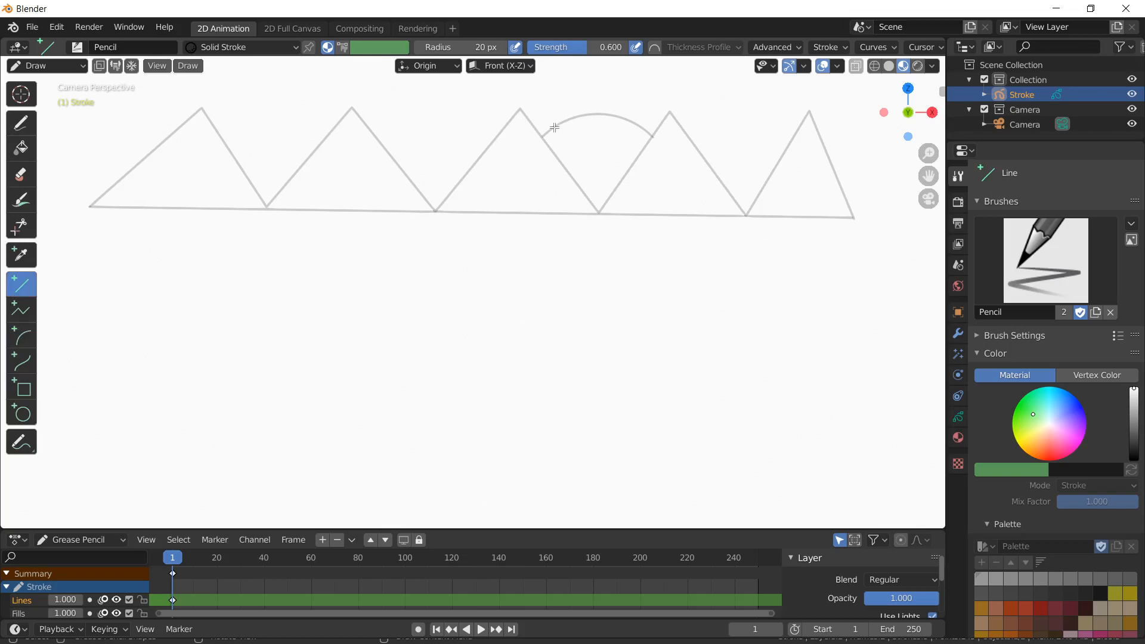
{"action": "left_click_drag", "start_coordinate": [554, 128], "coordinate": [538, 99]}
{"action": "mouse_move", "coordinate": [570, 119]}
{"action": "left_mouse_down"}
{"action": "mouse_move", "coordinate": [568, 85]}
{"action": "mouse_move", "coordinate": [630, 87]}
{"action": "mouse_move", "coordinate": [645, 114]}
{"action": "mouse_move", "coordinate": [665, 96]}
{"action": "left_mouse_up"}
Step: Apply the Fill tool with the Solid Stroke material to the five mountain triangles and the sun area
{"action": "left_click", "coordinate": [25, 155]}
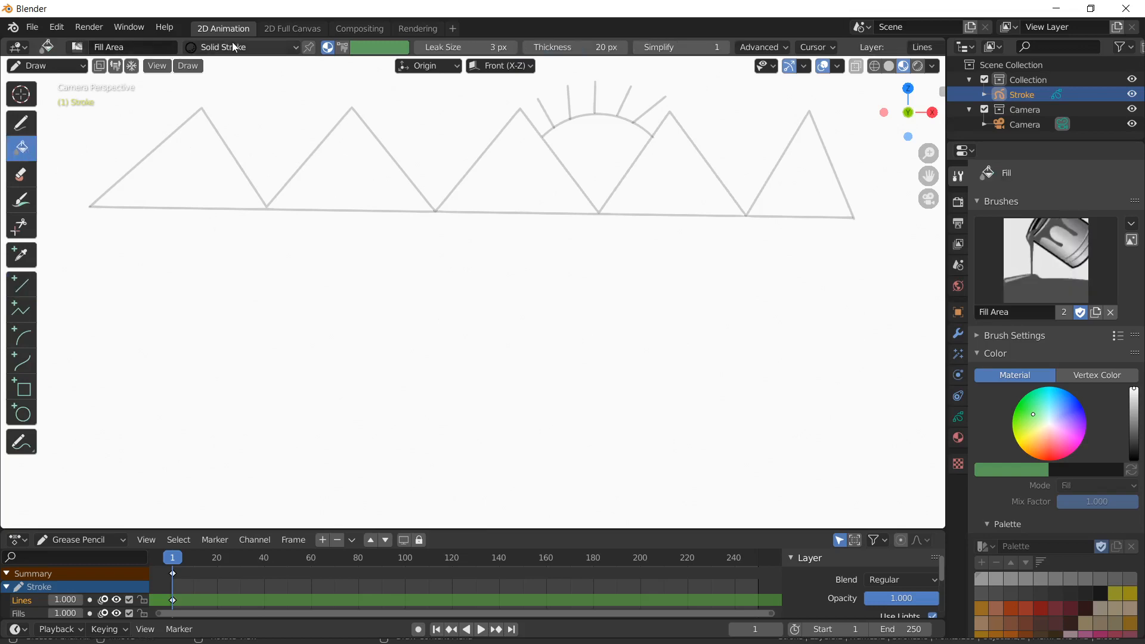
{"action": "left_click", "coordinate": [186, 130]}
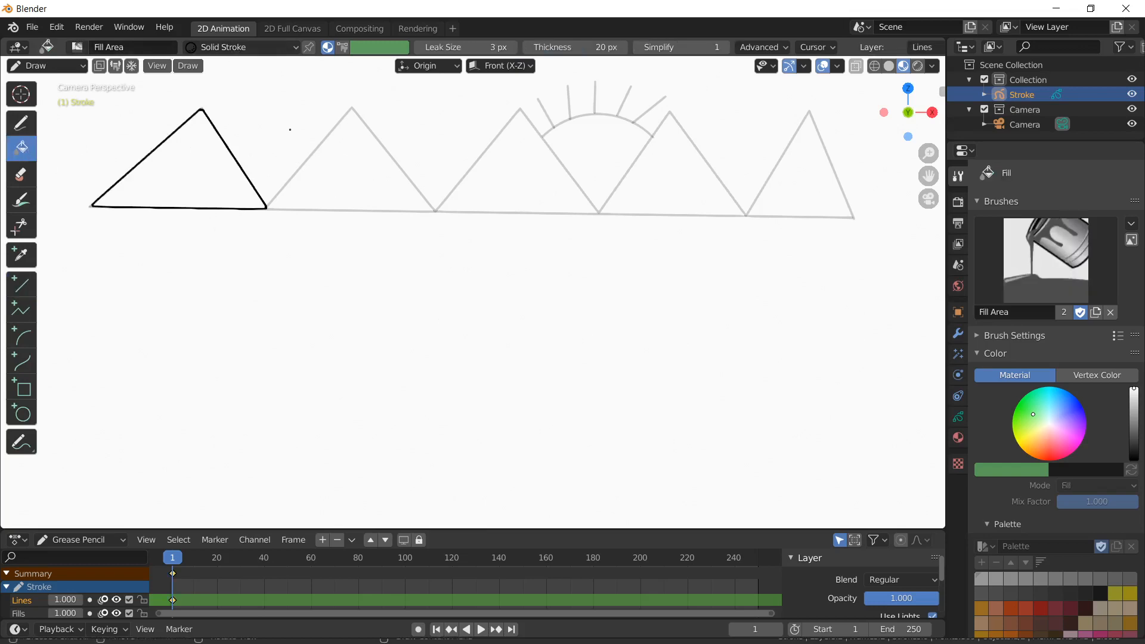
{"action": "left_click", "coordinate": [381, 154]}
{"action": "left_click", "coordinate": [540, 150]}
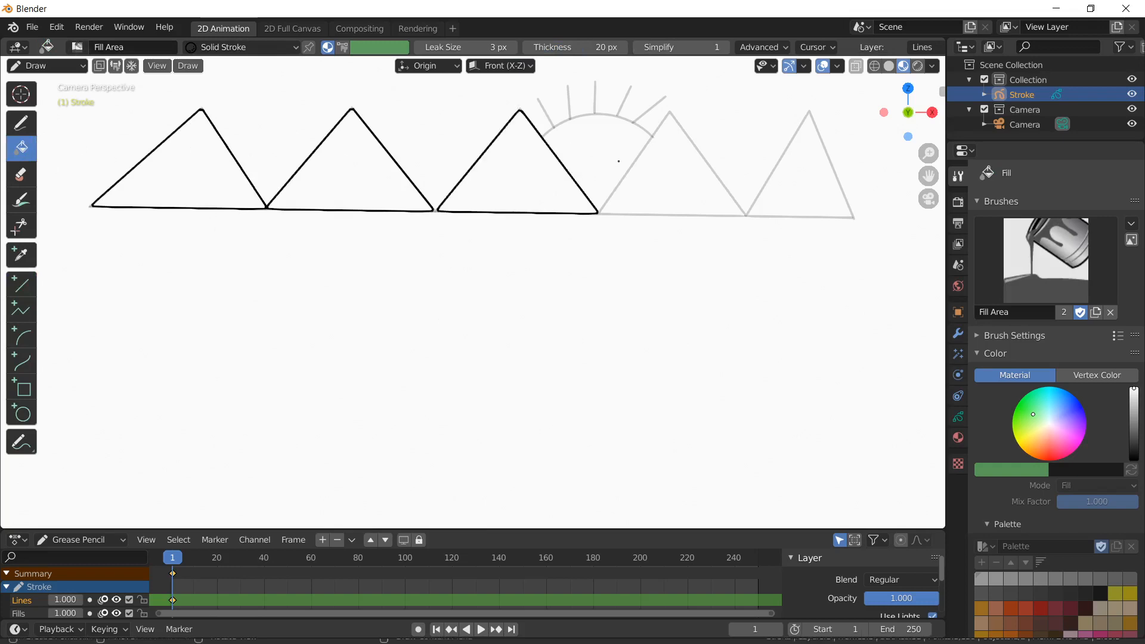
{"action": "left_click", "coordinate": [681, 167]}
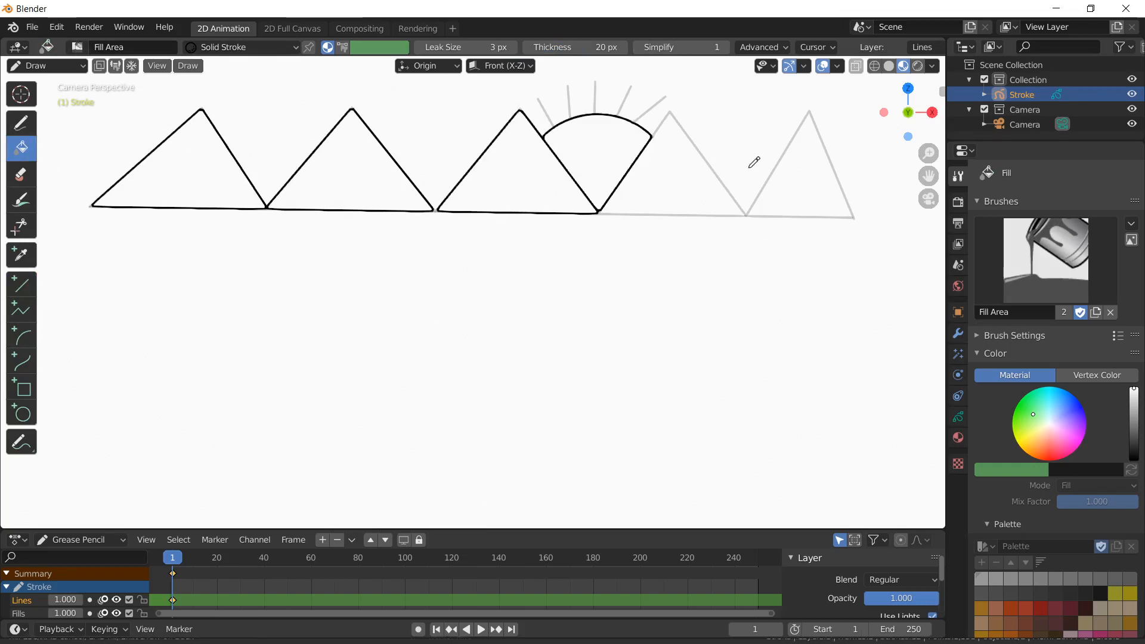
{"action": "left_click", "coordinate": [836, 181]}
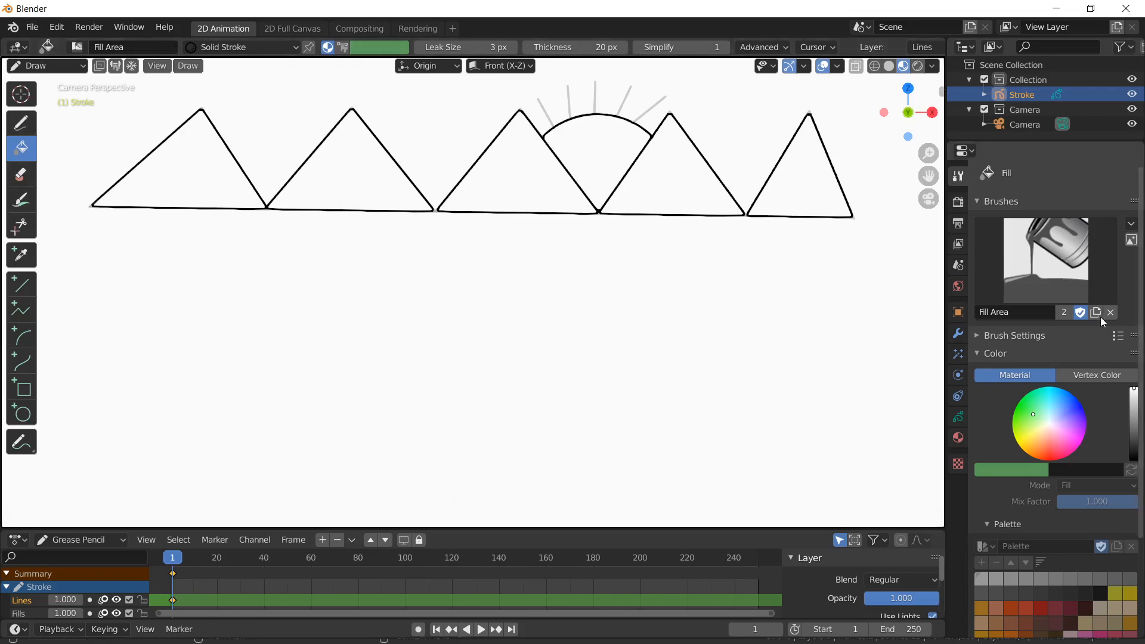
Step: Add a new material with Stroke disabled, Fill enabled and an orange-red fill base color
{"action": "left_click", "coordinate": [959, 438]}
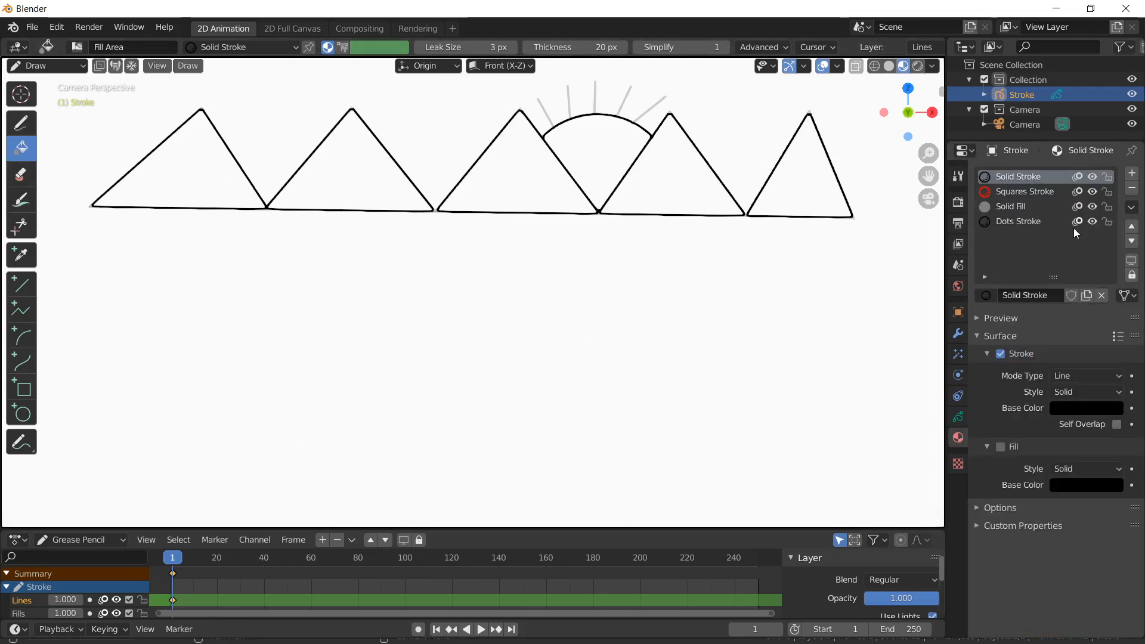
{"action": "left_click", "coordinate": [1131, 173]}
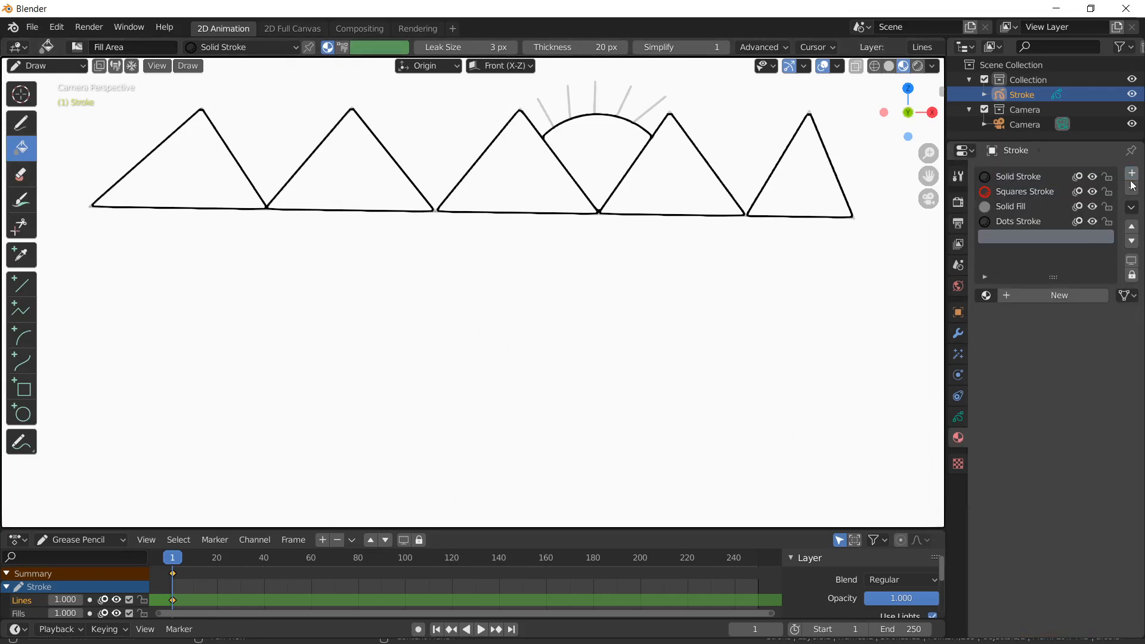
{"action": "left_click", "coordinate": [1047, 298]}
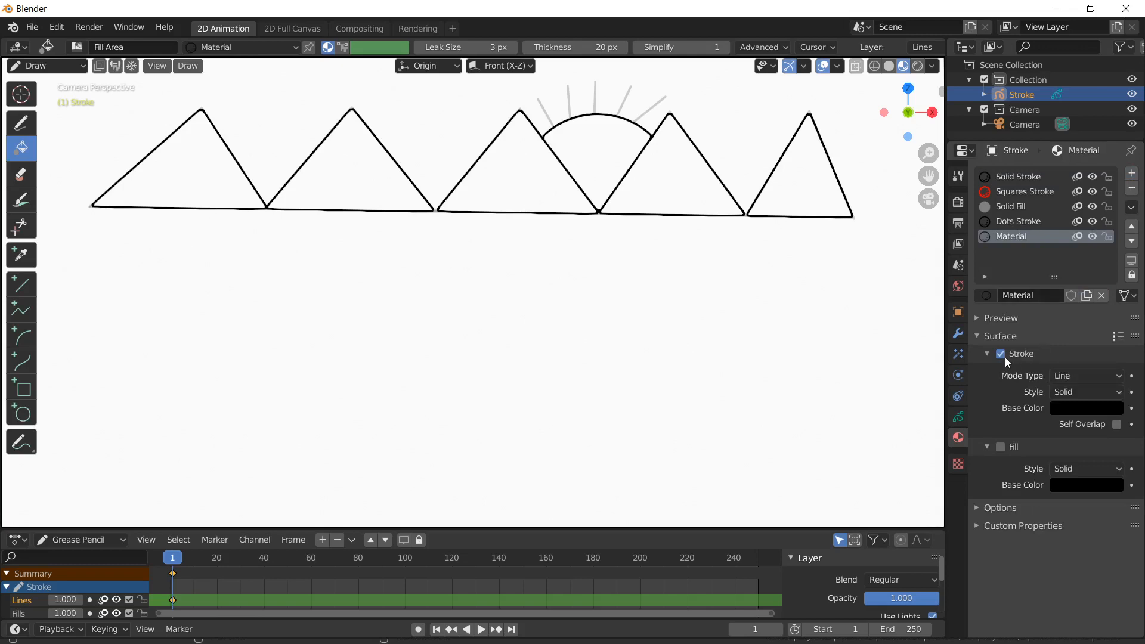
{"action": "left_click", "coordinate": [1002, 356]}
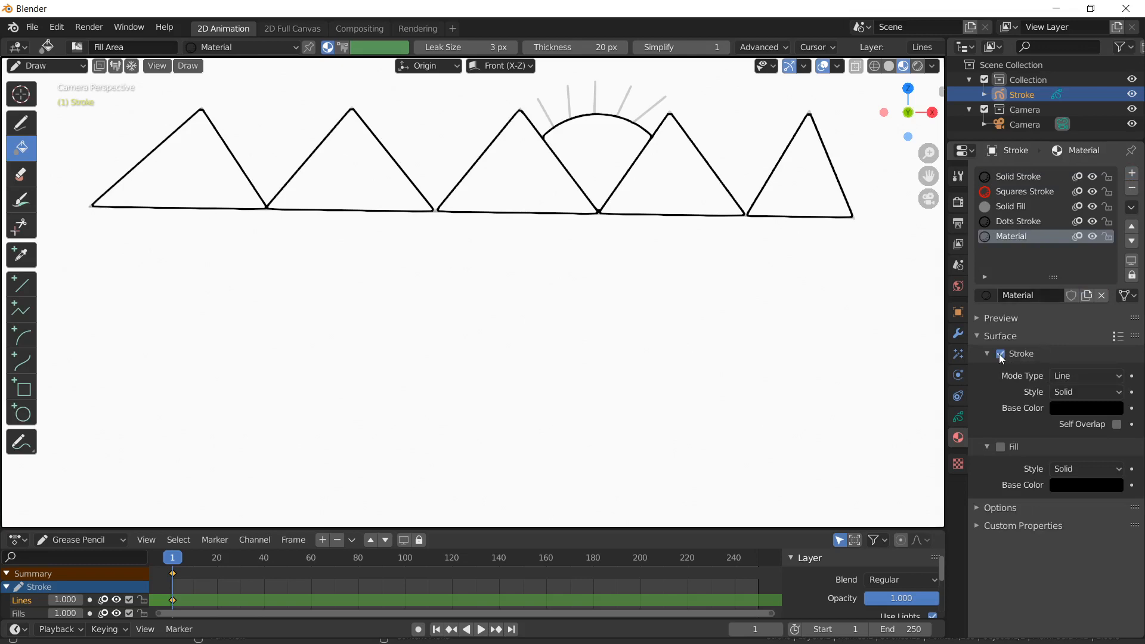
{"action": "left_click", "coordinate": [1064, 485]}
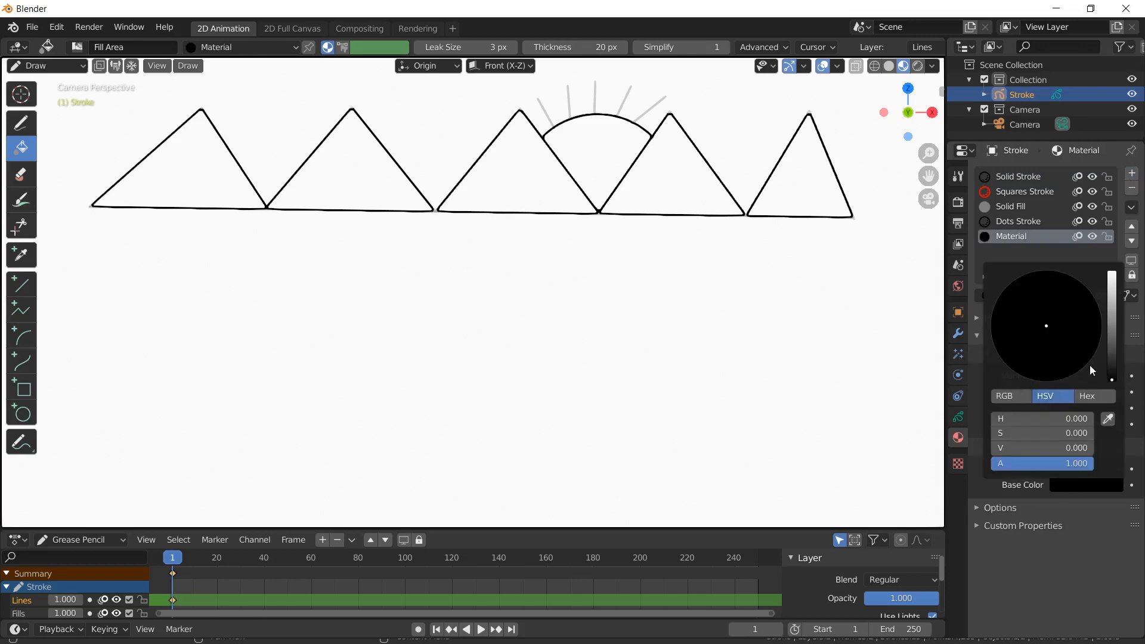
{"action": "left_click_drag", "start_coordinate": [1111, 379], "coordinate": [1112, 275]}
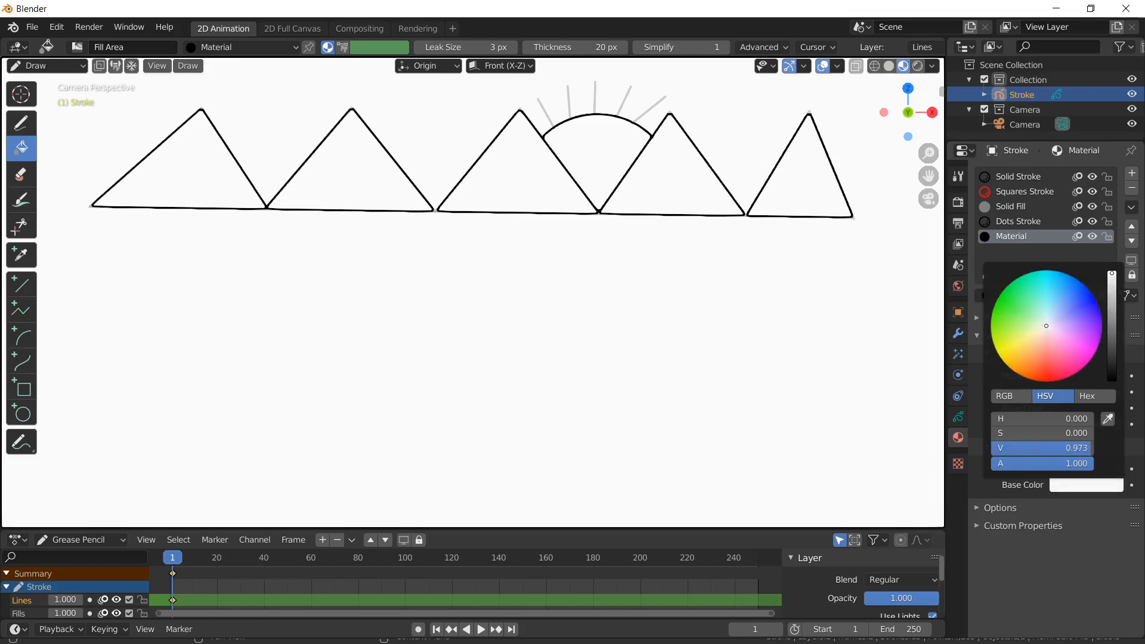
{"action": "left_click_drag", "start_coordinate": [1047, 327], "coordinate": [1040, 374]}
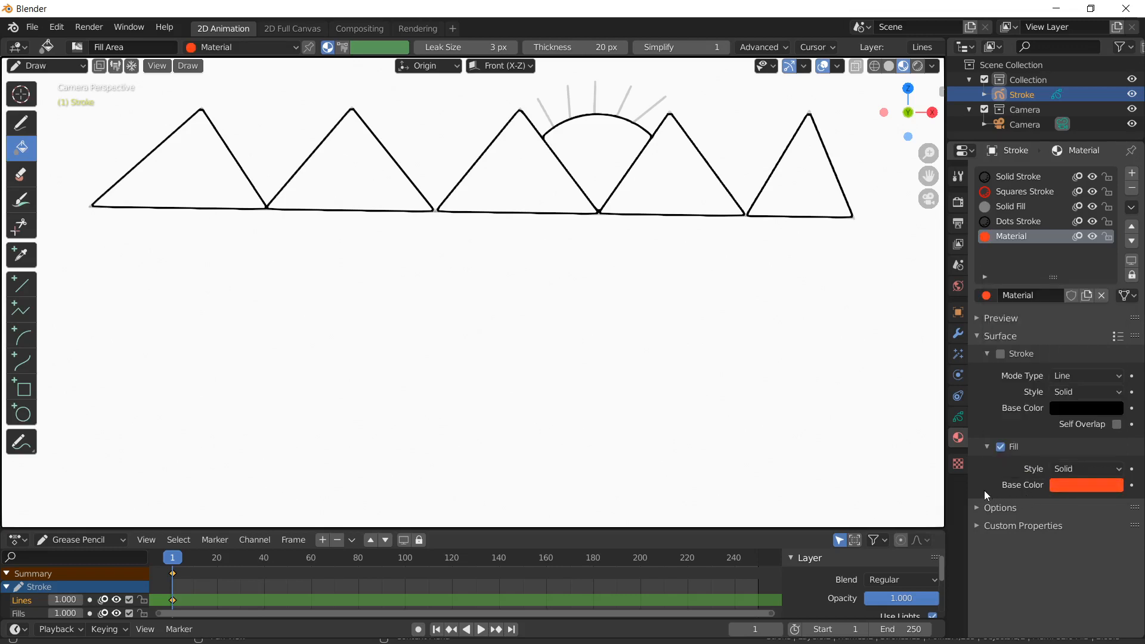
Step: Fill all five mountain triangles with the orange-red material
{"action": "left_click", "coordinate": [204, 187]}
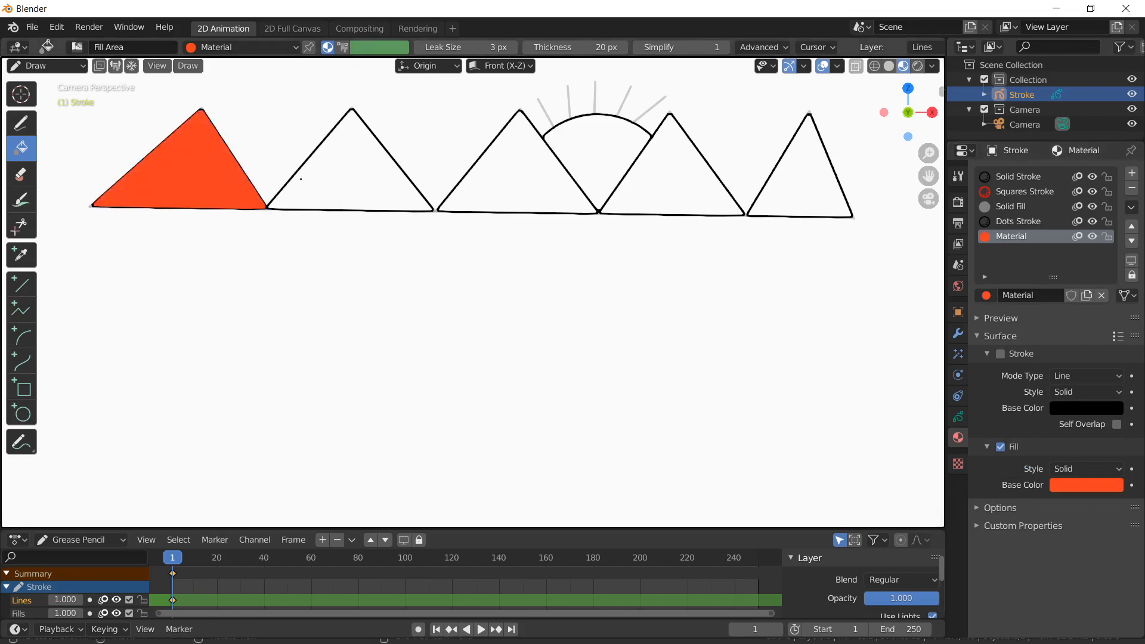
{"action": "left_click", "coordinate": [346, 167]}
{"action": "left_click", "coordinate": [526, 160]}
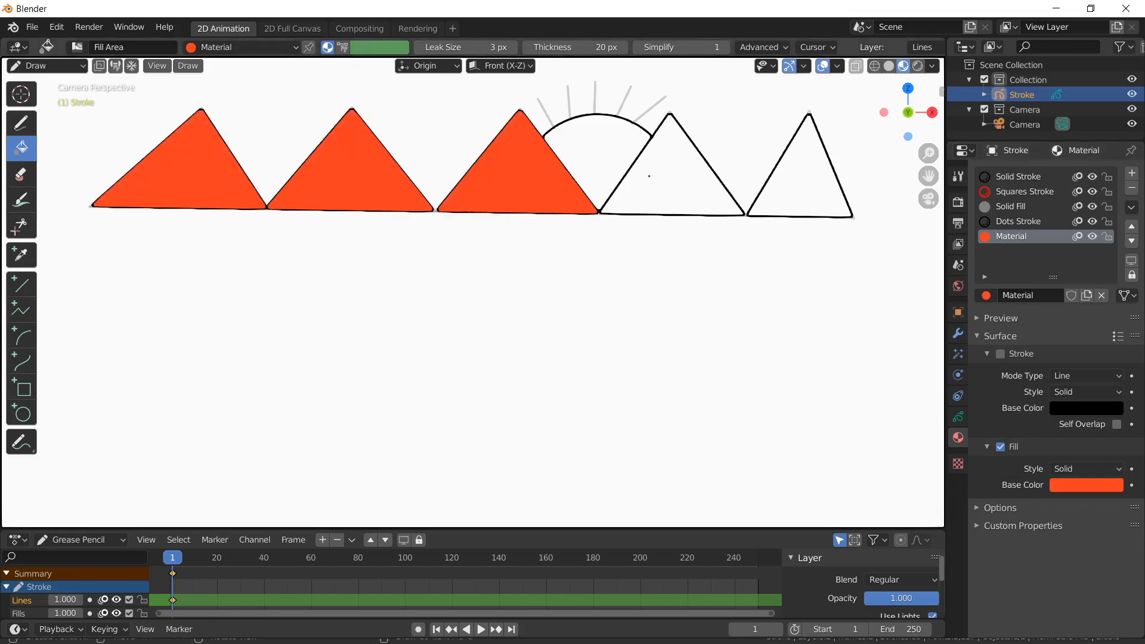
{"action": "left_click", "coordinate": [692, 170]}
{"action": "left_click", "coordinate": [804, 173]}
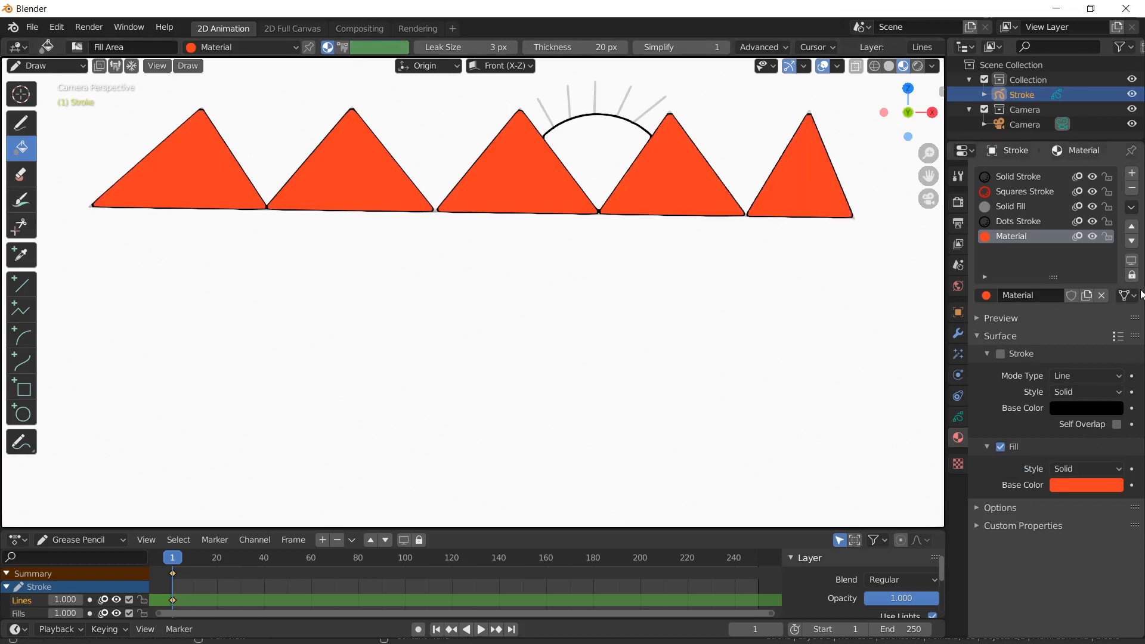
Step: Add a material with Stroke disabled, Fill enabled and a yellow fill base color (H 0.129, S 0.817, V 0.989), and fill the sun with it
{"action": "left_click", "coordinate": [1132, 173]}
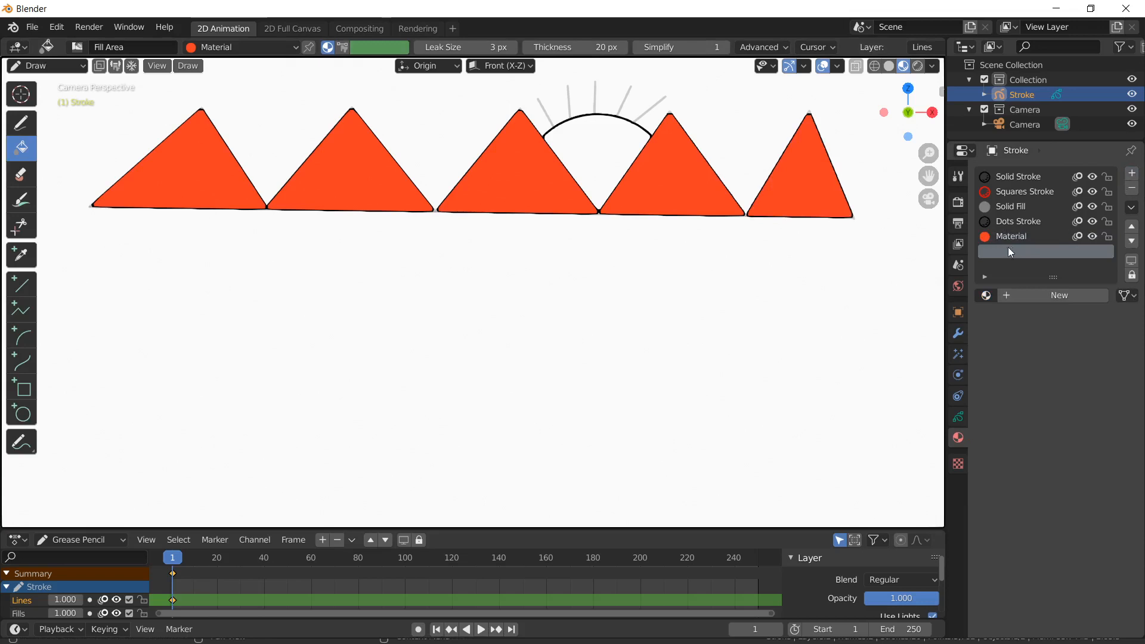
{"action": "left_click", "coordinate": [1050, 295]}
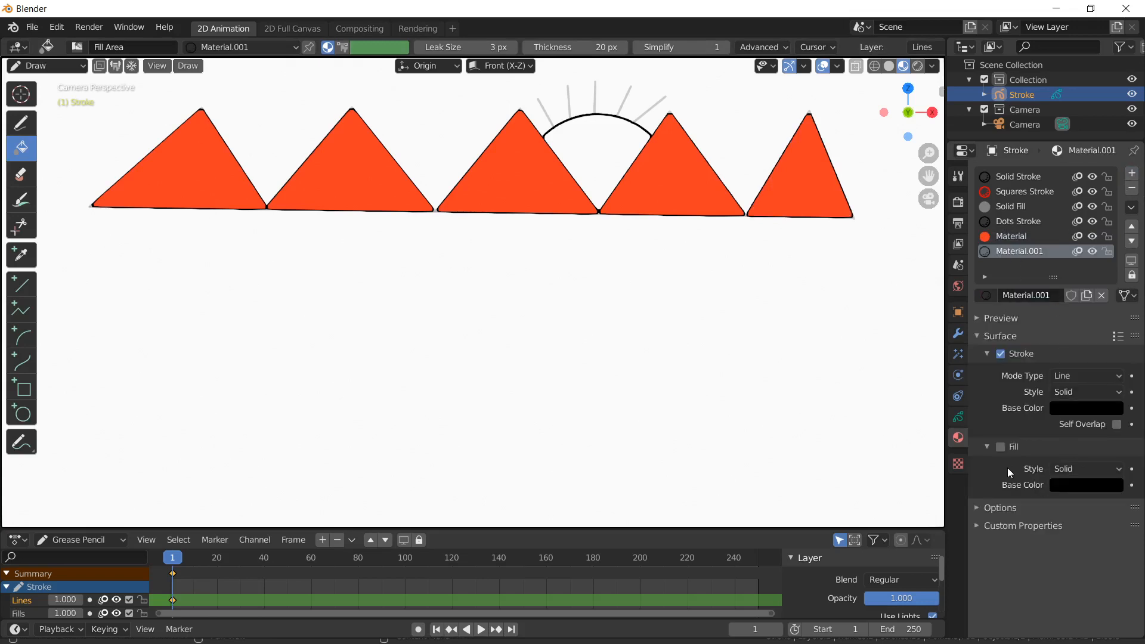
{"action": "left_click", "coordinate": [1001, 355]}
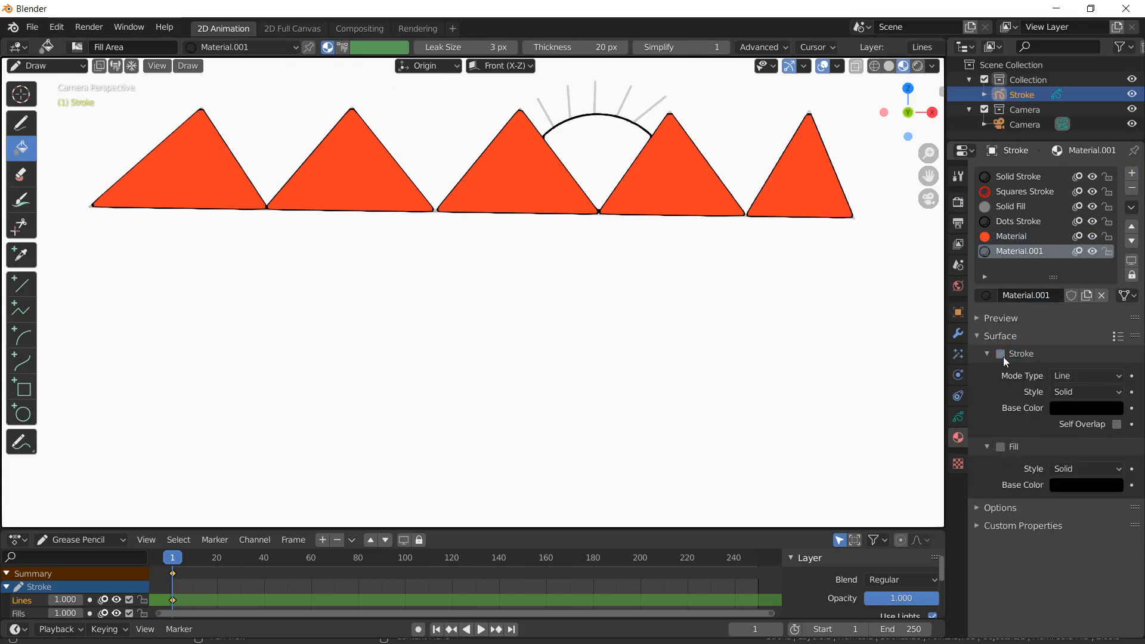
{"action": "left_click", "coordinate": [999, 453]}
{"action": "left_click", "coordinate": [1001, 448]}
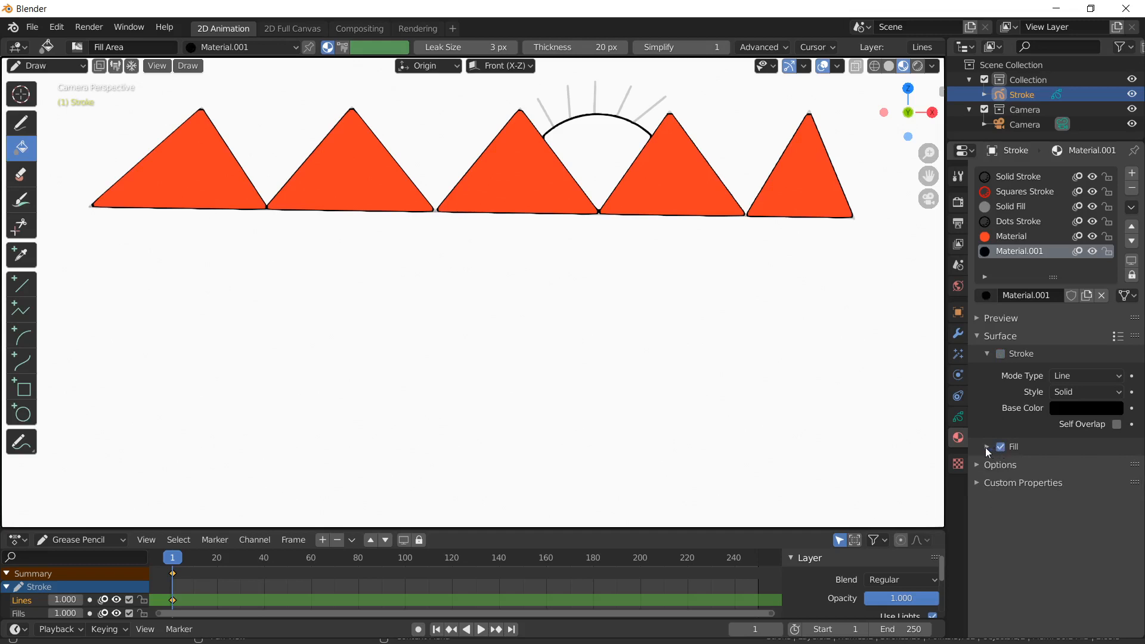
{"action": "left_click", "coordinate": [987, 447]}
{"action": "left_click", "coordinate": [1069, 485]}
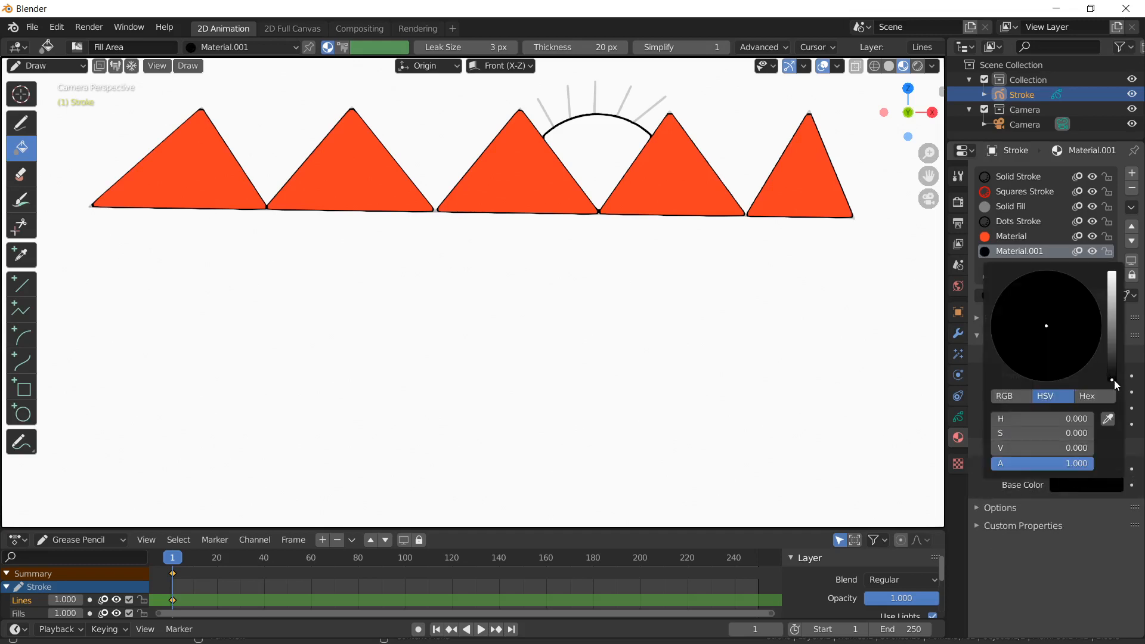
{"action": "left_click_drag", "start_coordinate": [1114, 382], "coordinate": [1115, 278]}
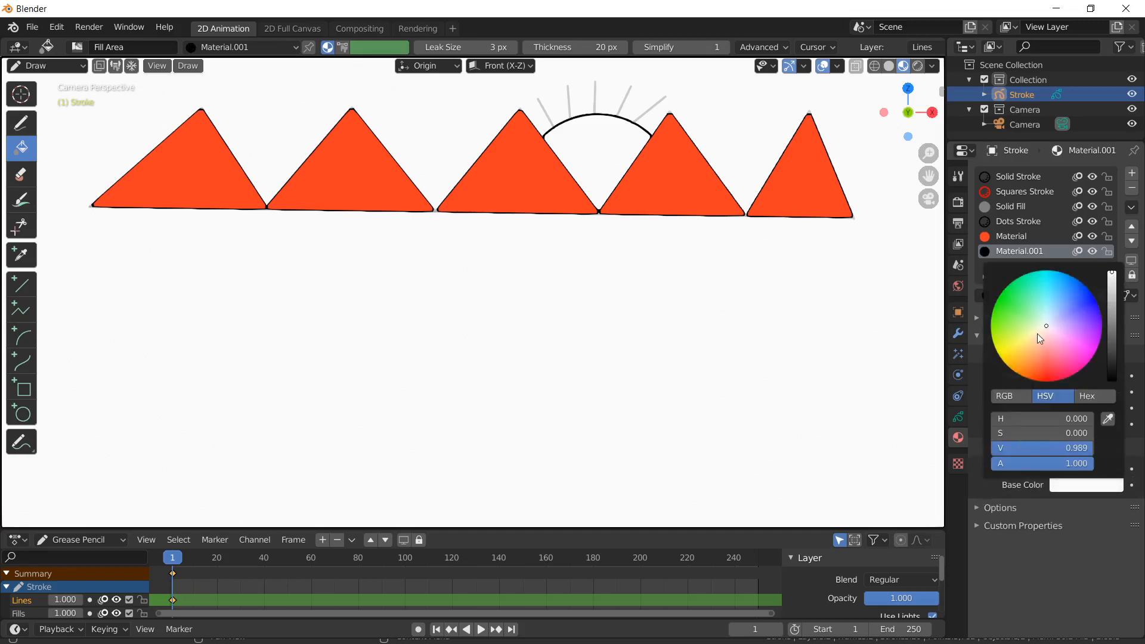
{"action": "mouse_move", "coordinate": [1041, 326]}
{"action": "left_mouse_down"}
{"action": "mouse_move", "coordinate": [1012, 360]}
{"action": "mouse_move", "coordinate": [1016, 345]}
{"action": "mouse_move", "coordinate": [1003, 347]}
{"action": "mouse_move", "coordinate": [1014, 355]}
{"action": "left_mouse_up"}
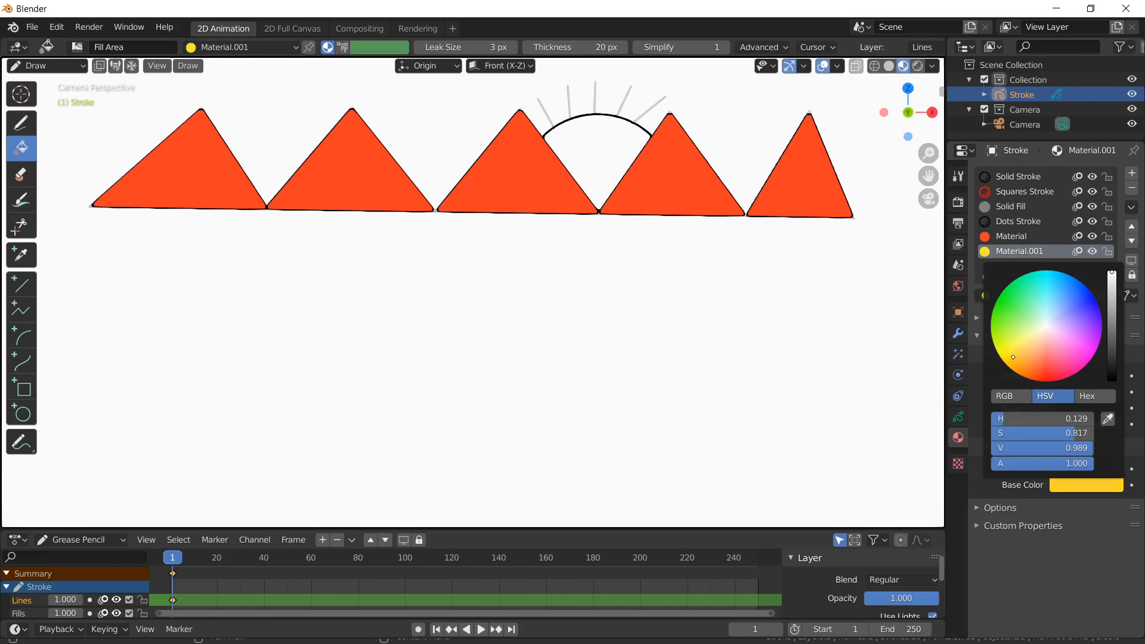
{"action": "left_click", "coordinate": [620, 131]}
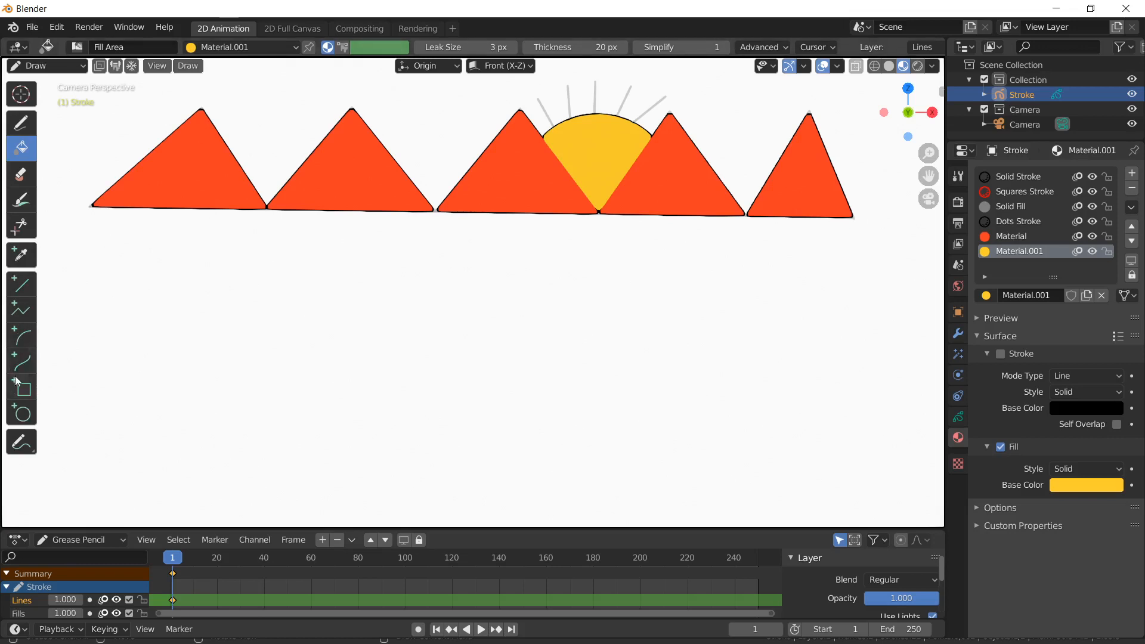
Step: Draw the two curved sides of a tree trunk below the first mountain, using arcs with the Solid Stroke material
{"action": "left_click", "coordinate": [20, 342]}
{"action": "left_click_drag", "start_coordinate": [156, 332], "coordinate": [164, 416]}
{"action": "key", "text": "Escape"}
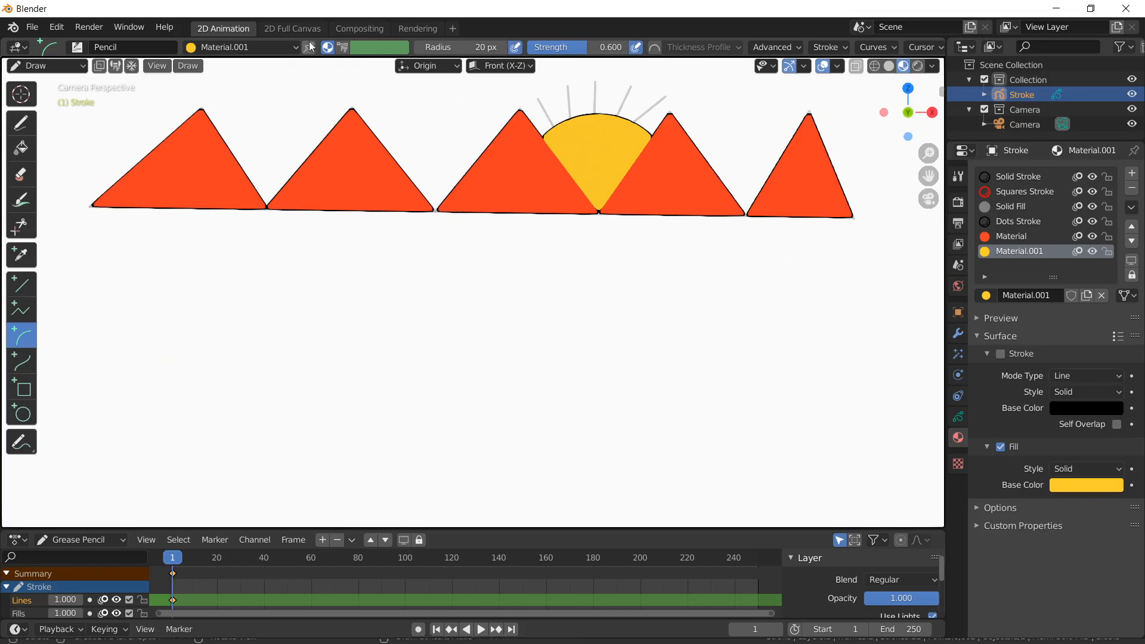
{"action": "left_click", "coordinate": [277, 47]}
{"action": "left_click", "coordinate": [190, 80]}
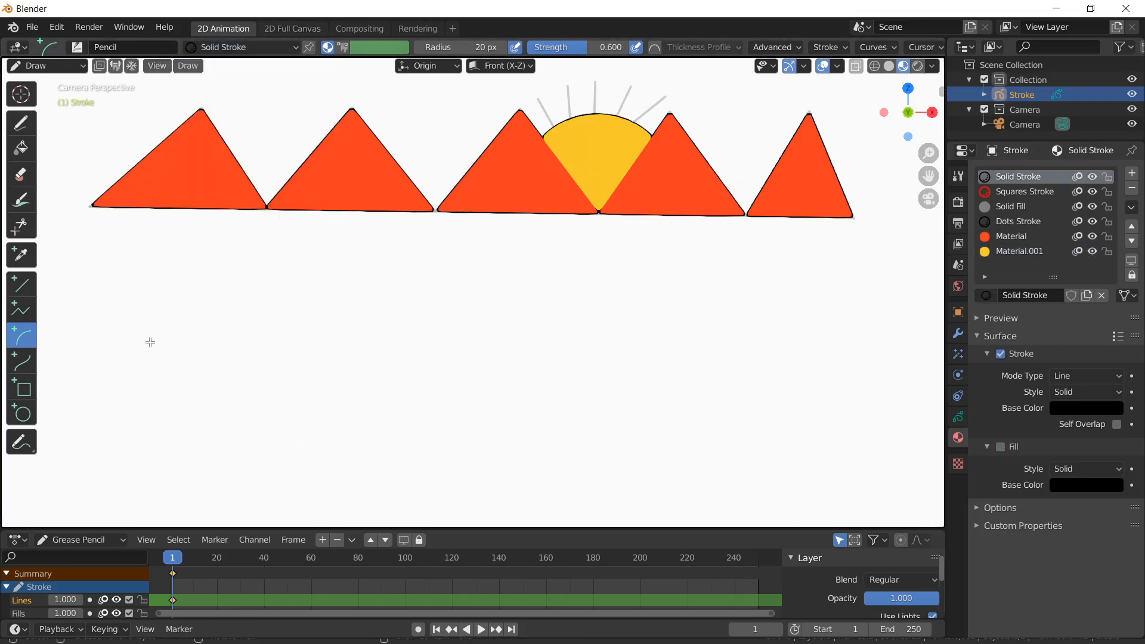
{"action": "left_click_drag", "start_coordinate": [145, 344], "coordinate": [139, 477]}
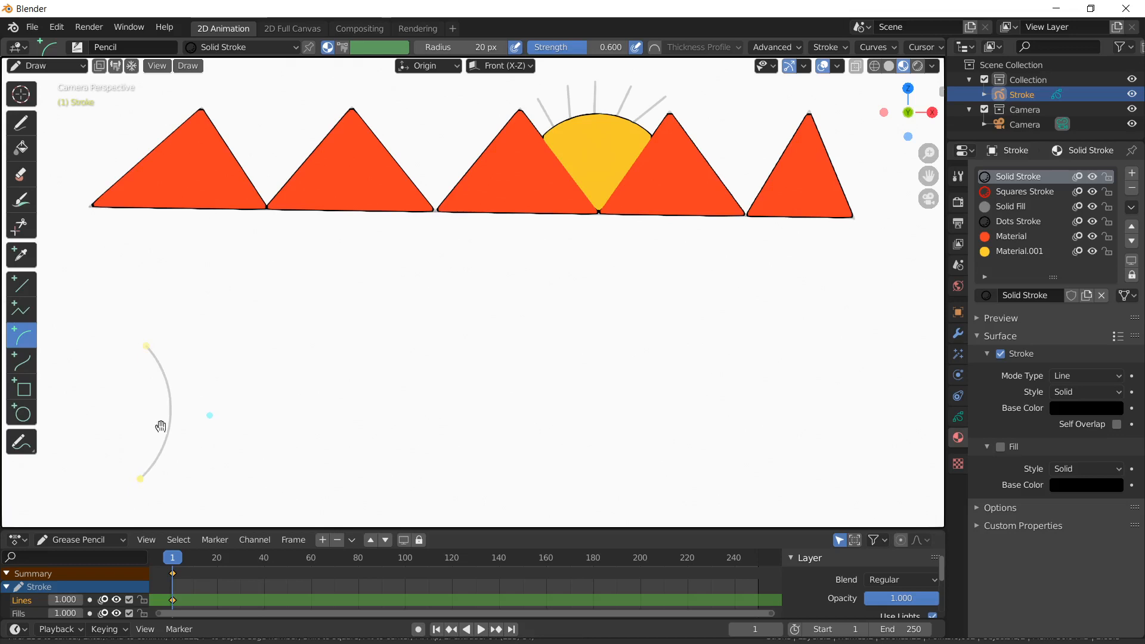
{"action": "key", "text": "Return"}
{"action": "left_click_drag", "start_coordinate": [187, 341], "coordinate": [198, 486]}
{"action": "left_click_drag", "start_coordinate": [227, 427], "coordinate": [172, 425]}
{"action": "left_click_drag", "start_coordinate": [169, 427], "coordinate": [185, 446]}
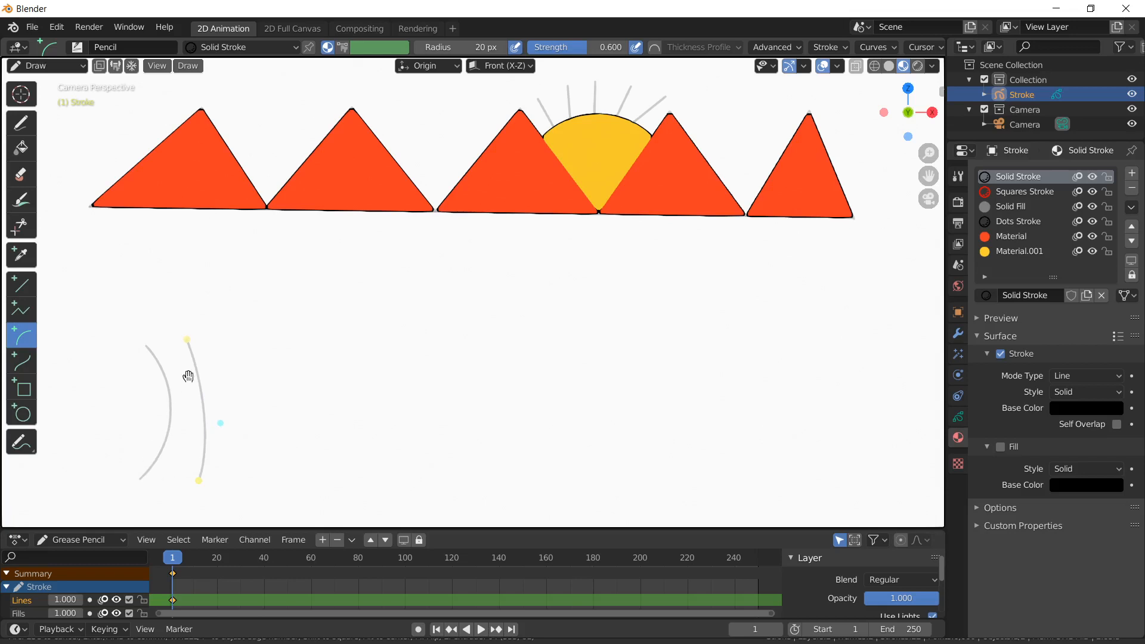
{"action": "key", "text": "Return"}
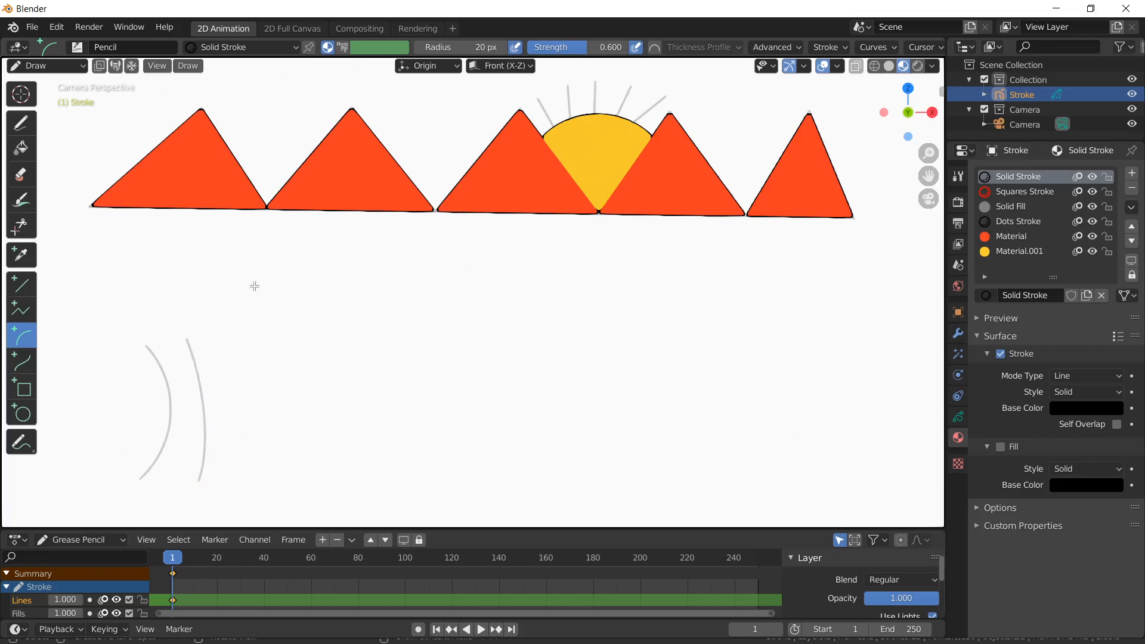
Step: Close the base of the tree trunk with a straight line between the lower ends of its two sides
{"action": "left_click", "coordinate": [26, 283]}
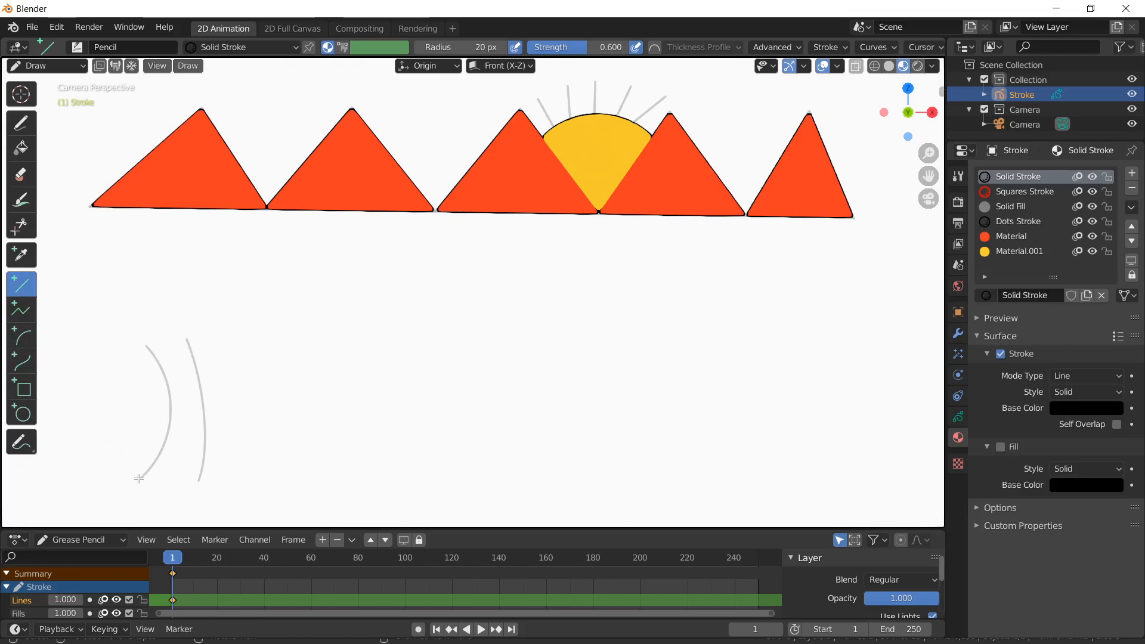
{"action": "left_click_drag", "start_coordinate": [142, 481], "coordinate": [202, 481]}
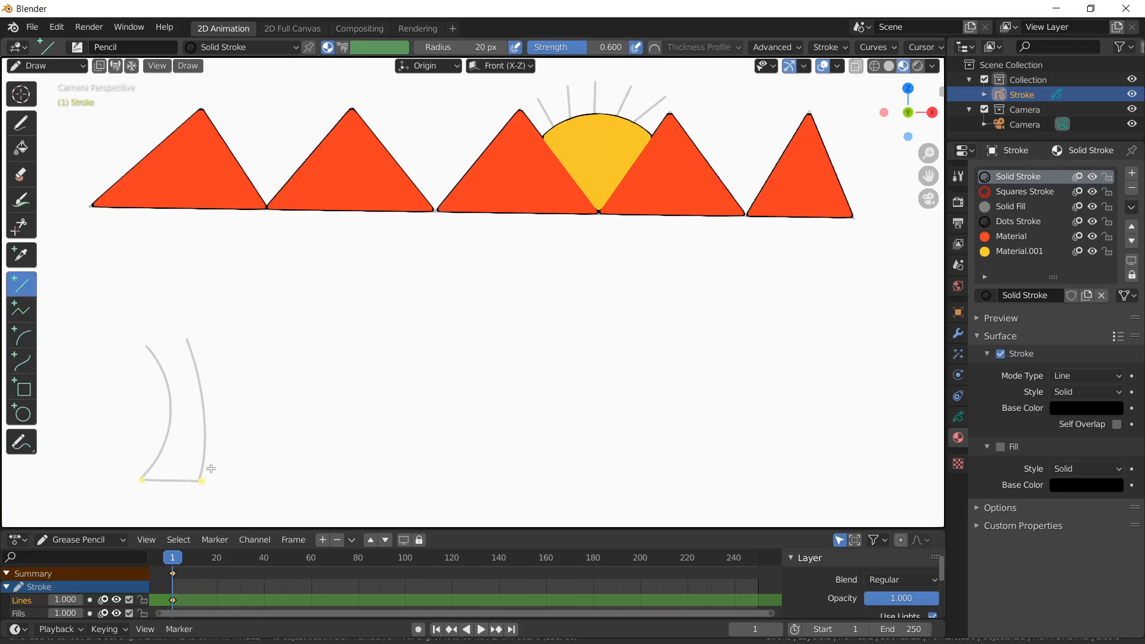
{"action": "key", "text": "Return"}
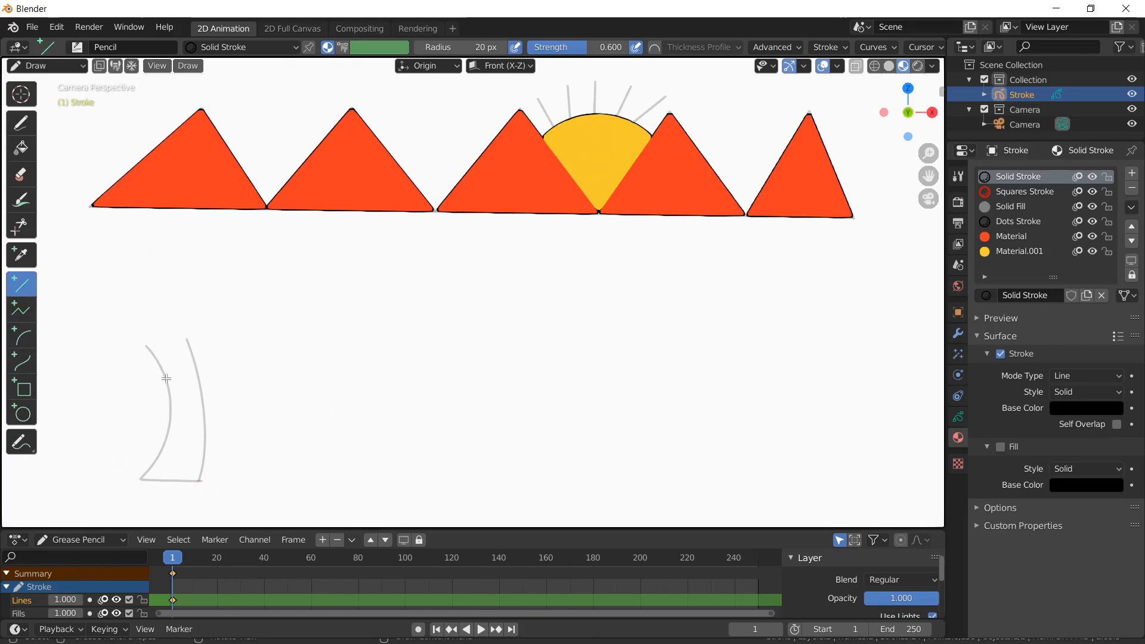
Step: Draw three connected arcs from the trunk's left side upward as the scalloped left half of the tree crown
{"action": "scroll", "coordinate": [199, 381], "scroll_direction": "up", "scroll_amount": 2}
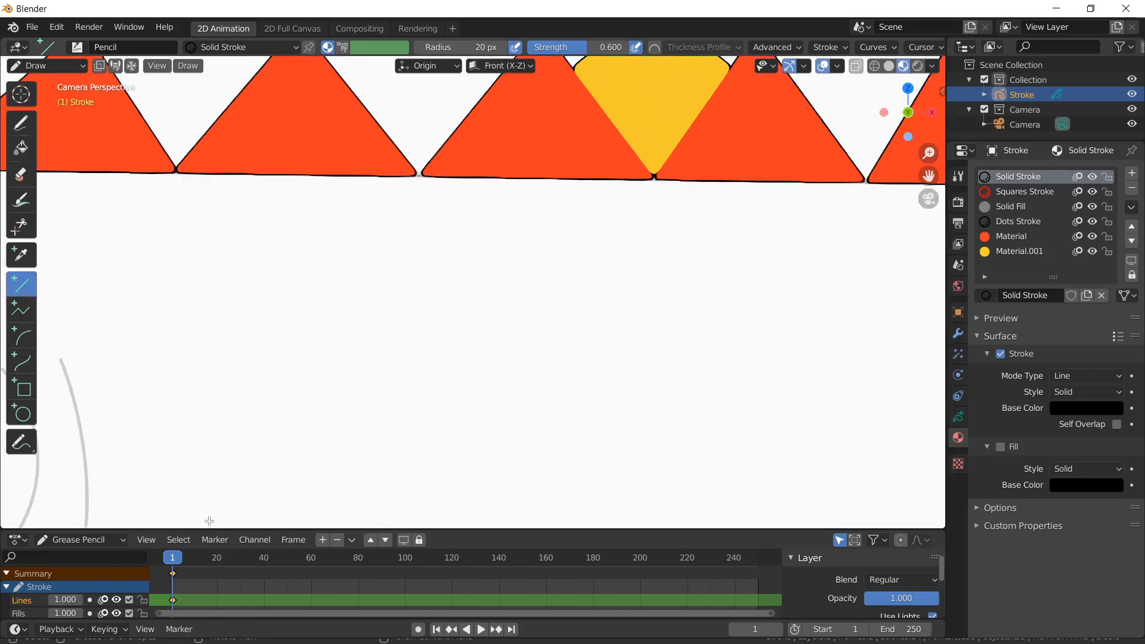
{"action": "scroll", "coordinate": [223, 403], "scroll_direction": "down", "scroll_amount": 3}
{"action": "mouse_move", "coordinate": [223, 403]}
{"action": "middle_mouse_down"}
{"action": "mouse_move", "coordinate": [276, 388]}
{"action": "mouse_move", "coordinate": [227, 413]}
{"action": "middle_mouse_up"}
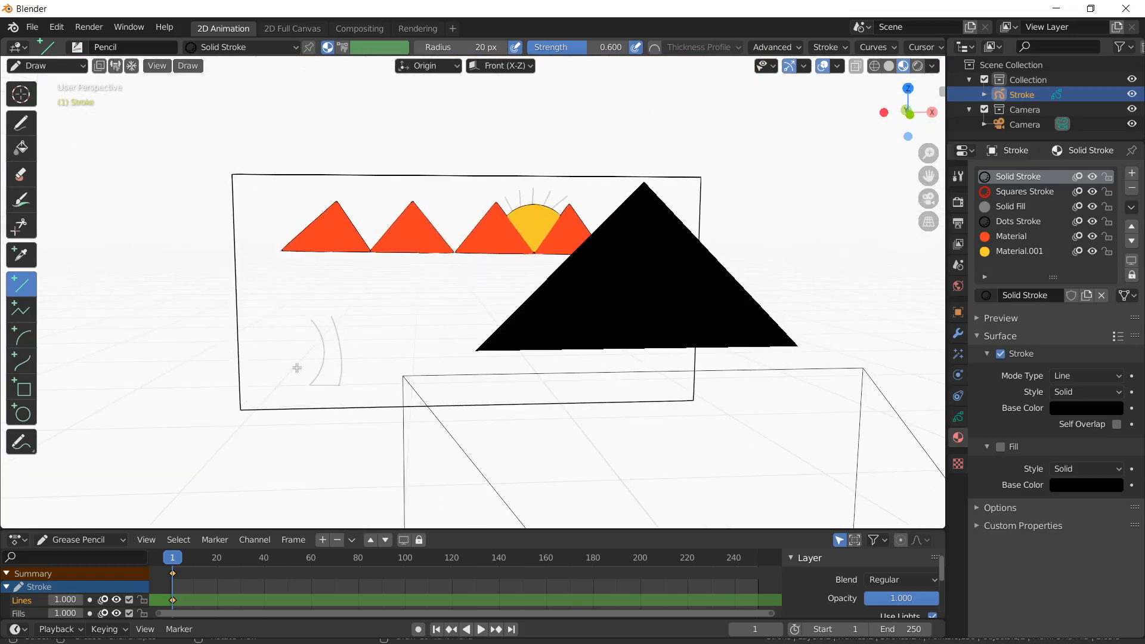
{"action": "left_click", "coordinate": [388, 326]}
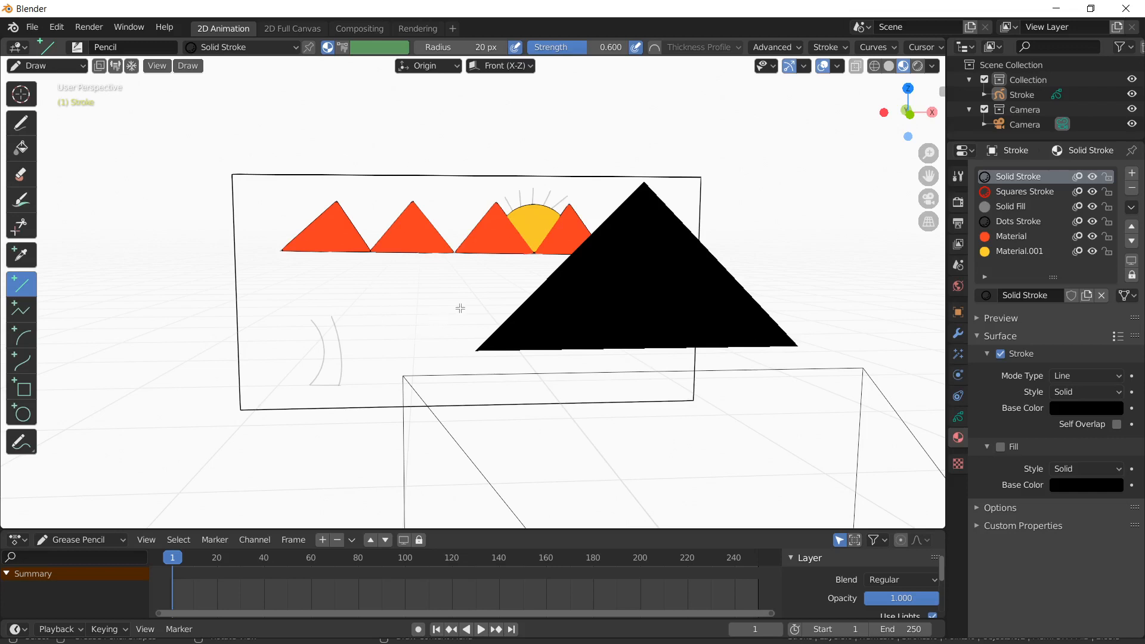
{"action": "scroll", "coordinate": [460, 308], "scroll_direction": "up", "scroll_amount": 2}
{"action": "scroll", "coordinate": [463, 313], "scroll_direction": "up", "scroll_amount": 1}
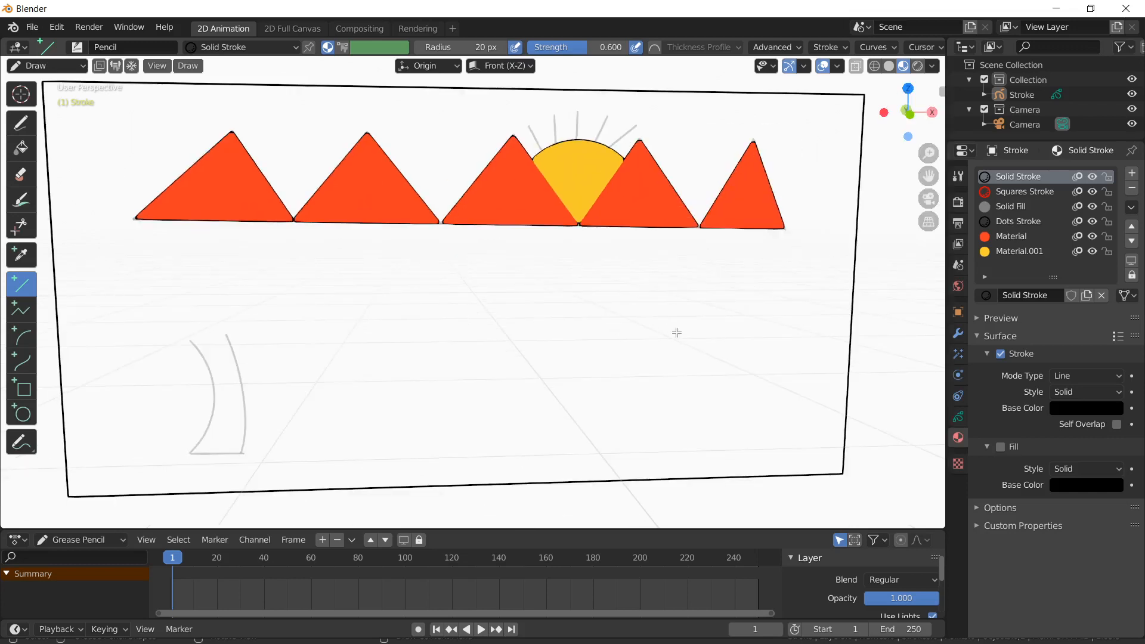
{"action": "middle_click_drag", "start_coordinate": [676, 332], "coordinate": [660, 328]}
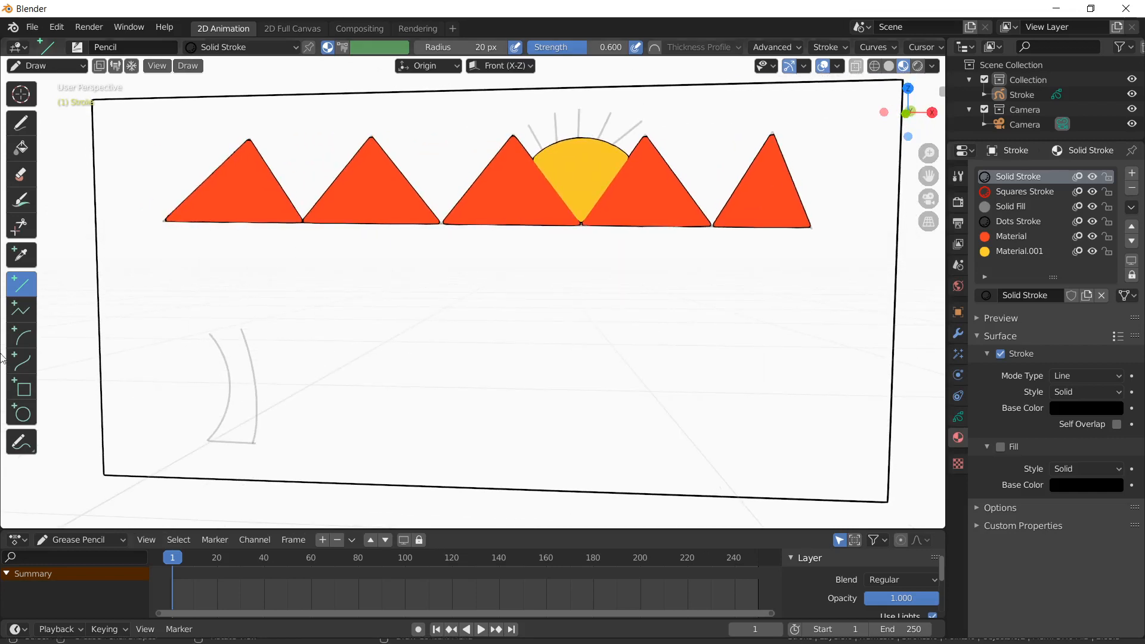
{"action": "scroll", "coordinate": [179, 390], "scroll_direction": "up", "scroll_amount": 2}
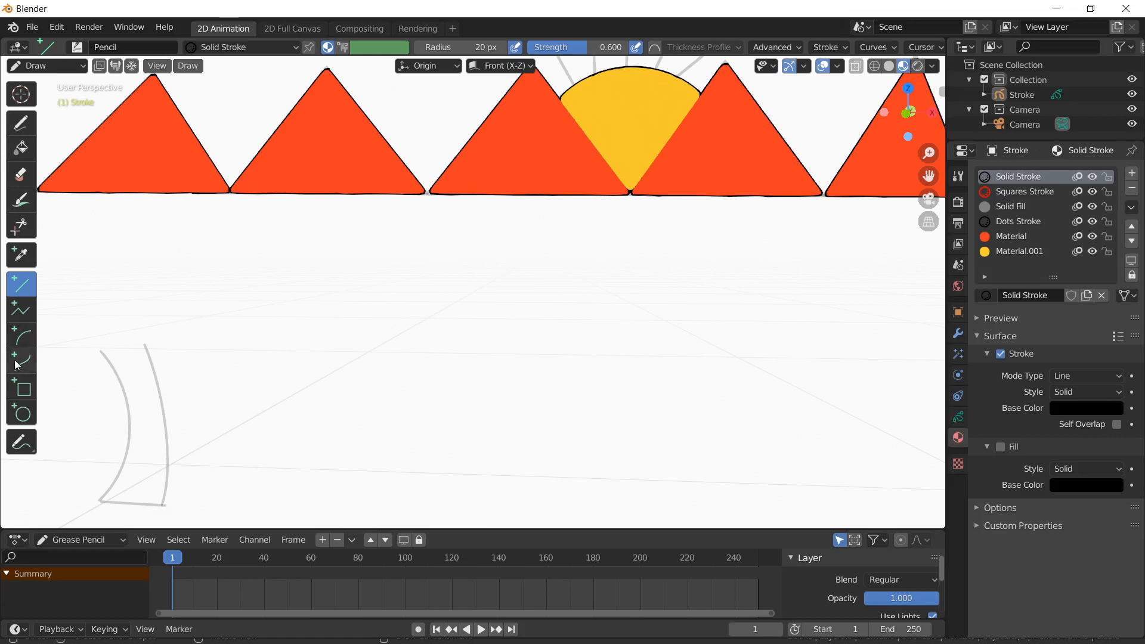
{"action": "left_click", "coordinate": [23, 337]}
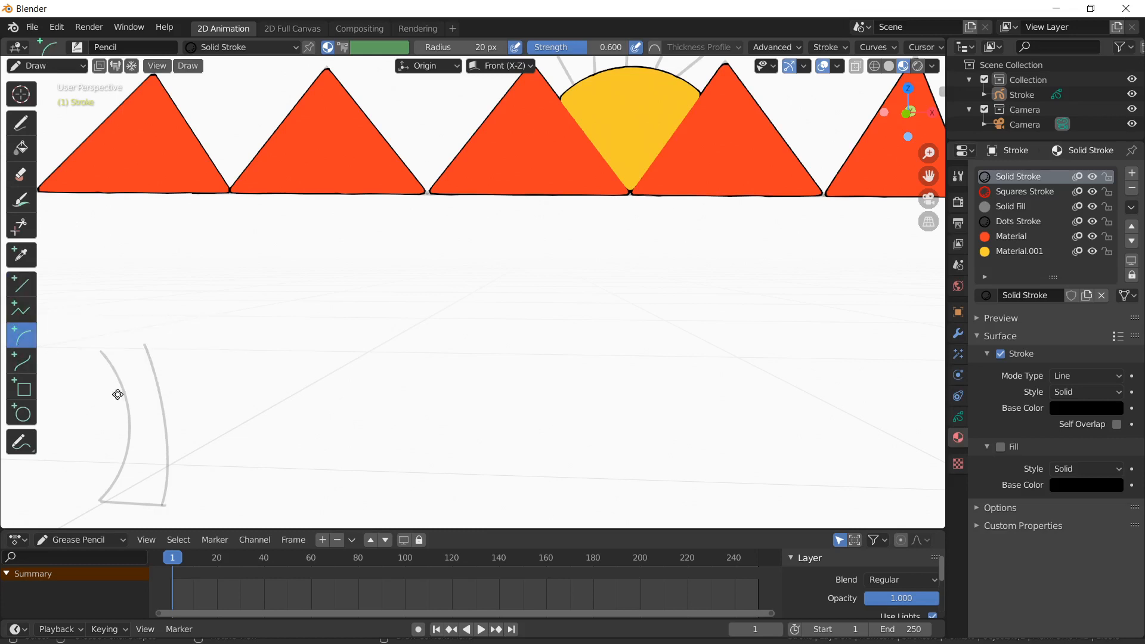
{"action": "mouse_move", "coordinate": [123, 395]}
{"action": "left_mouse_down"}
{"action": "mouse_move", "coordinate": [92, 391]}
{"action": "mouse_move", "coordinate": [82, 374]}
{"action": "left_mouse_up"}
{"action": "key", "text": "Return"}
{"action": "mouse_move", "coordinate": [80, 374]}
{"action": "left_mouse_down"}
{"action": "mouse_move", "coordinate": [62, 357]}
{"action": "mouse_move", "coordinate": [69, 327]}
{"action": "mouse_move", "coordinate": [46, 378]}
{"action": "mouse_move", "coordinate": [51, 319]}
{"action": "mouse_move", "coordinate": [77, 299]}
{"action": "left_mouse_up"}
{"action": "key", "text": "Return"}
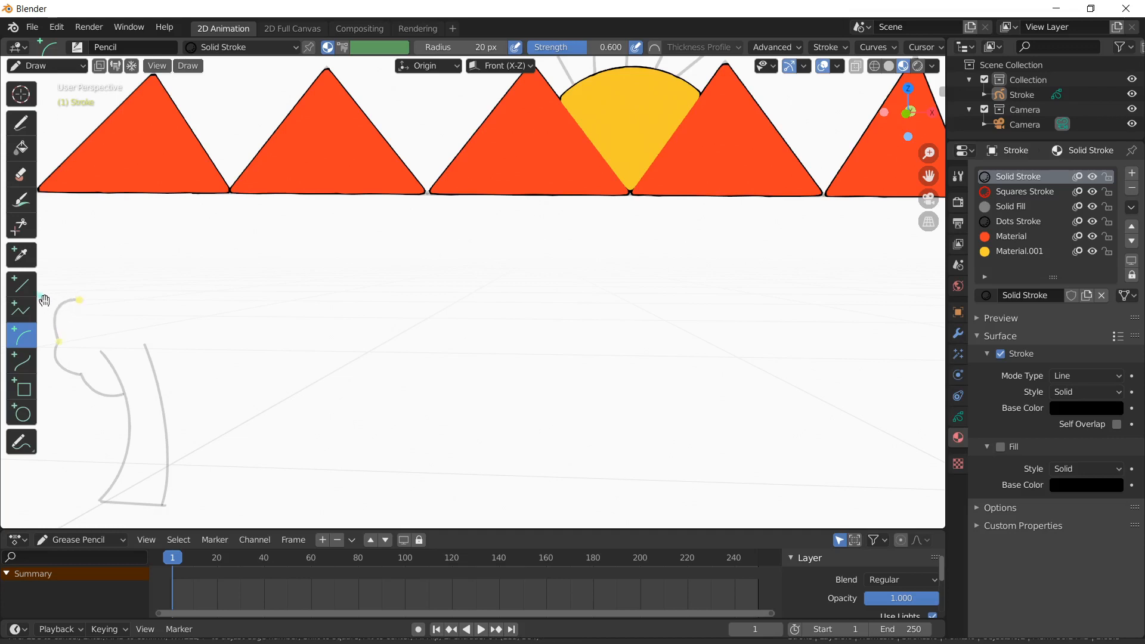
Step: Complete the tree crown's outline with three arcs over the top and down to the trunk's right side
{"action": "left_click_drag", "start_coordinate": [80, 299], "coordinate": [112, 245]}
{"action": "key", "text": "Return"}
{"action": "mouse_move", "coordinate": [134, 290]}
{"action": "left_mouse_down"}
{"action": "mouse_move", "coordinate": [161, 284]}
{"action": "mouse_move", "coordinate": [182, 312]}
{"action": "mouse_move", "coordinate": [171, 327]}
{"action": "mouse_move", "coordinate": [223, 274]}
{"action": "mouse_move", "coordinate": [205, 287]}
{"action": "left_mouse_up"}
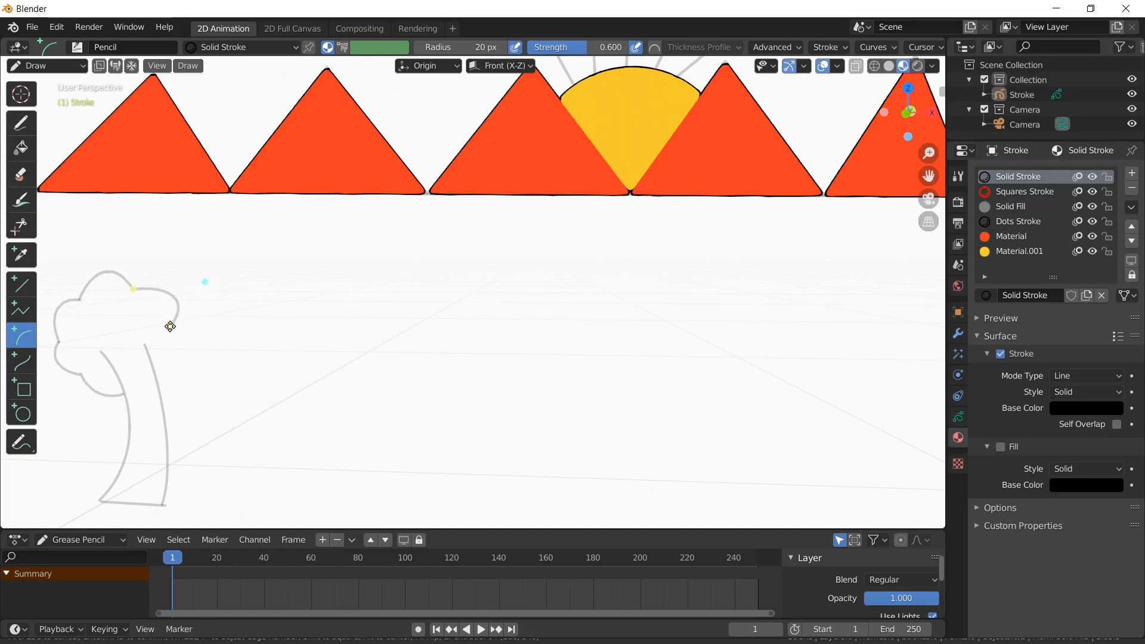
{"action": "left_click_drag", "start_coordinate": [172, 327], "coordinate": [160, 376]}
{"action": "key", "text": "Return"}
Step: Close the top of the tree trunk inside the crown with a straight line
{"action": "left_click", "coordinate": [21, 284]}
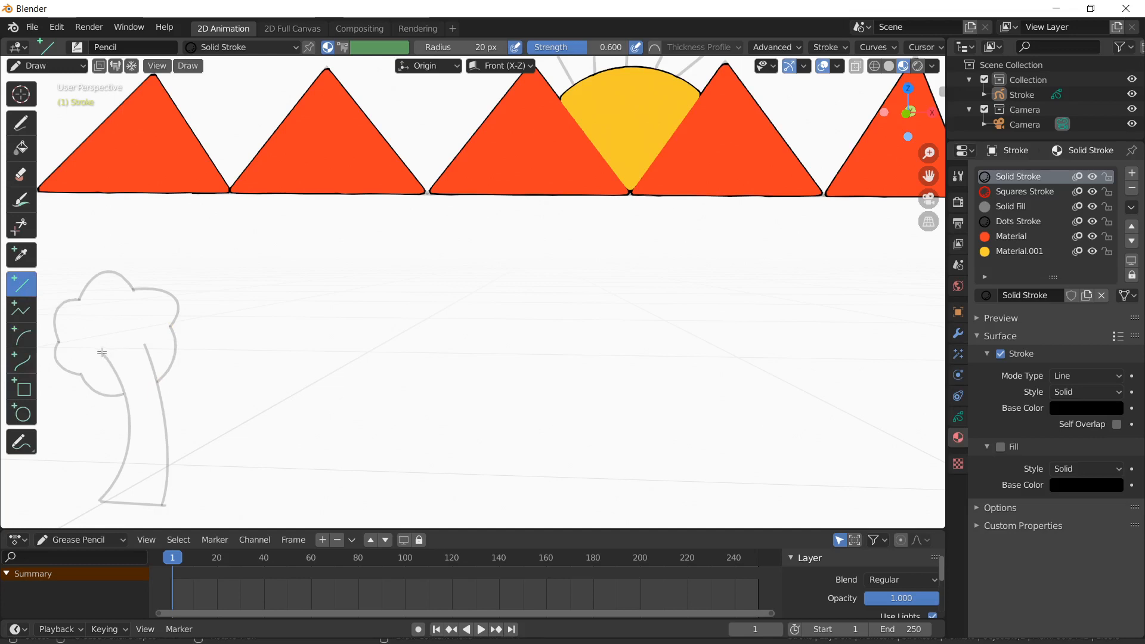
{"action": "left_click_drag", "start_coordinate": [100, 350], "coordinate": [145, 344]}
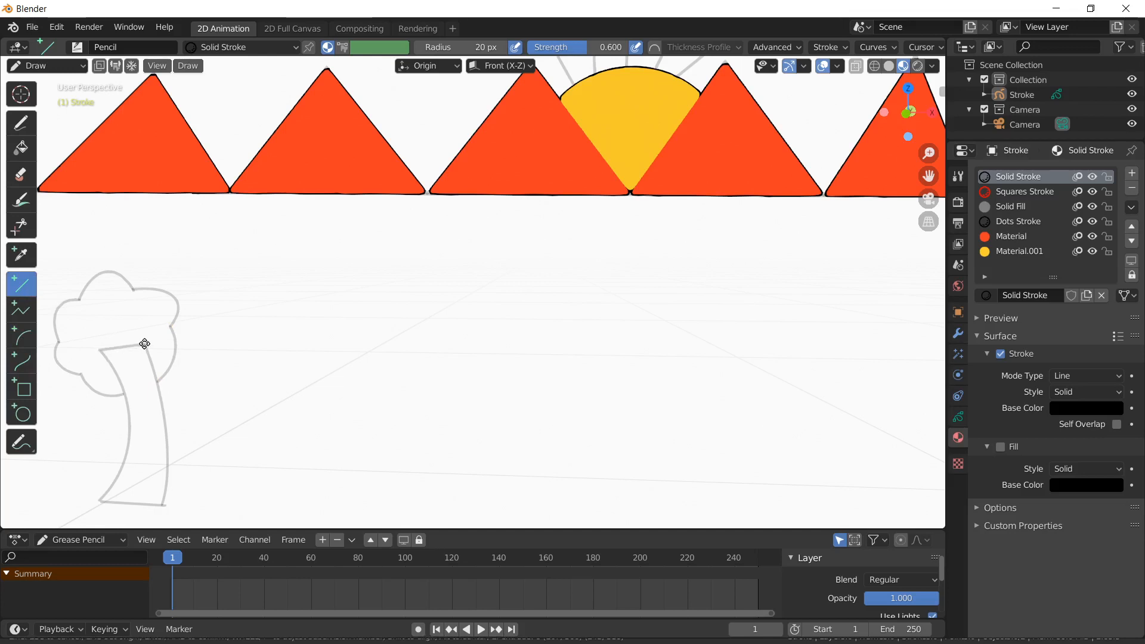
{"action": "key", "text": "Return"}
Step: Add a material with Fill enabled and a bright green fill base color (H 0.315, S 0.845, V 0.963), and fill the tree crown with it
{"action": "left_click", "coordinate": [20, 148]}
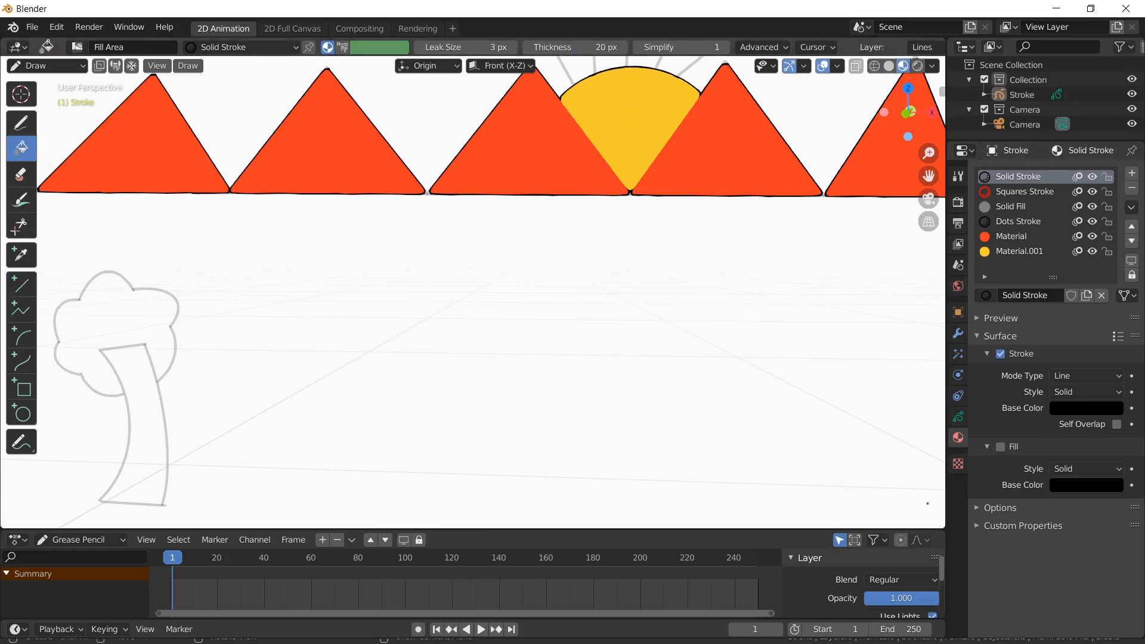
{"action": "left_click", "coordinate": [1131, 173]}
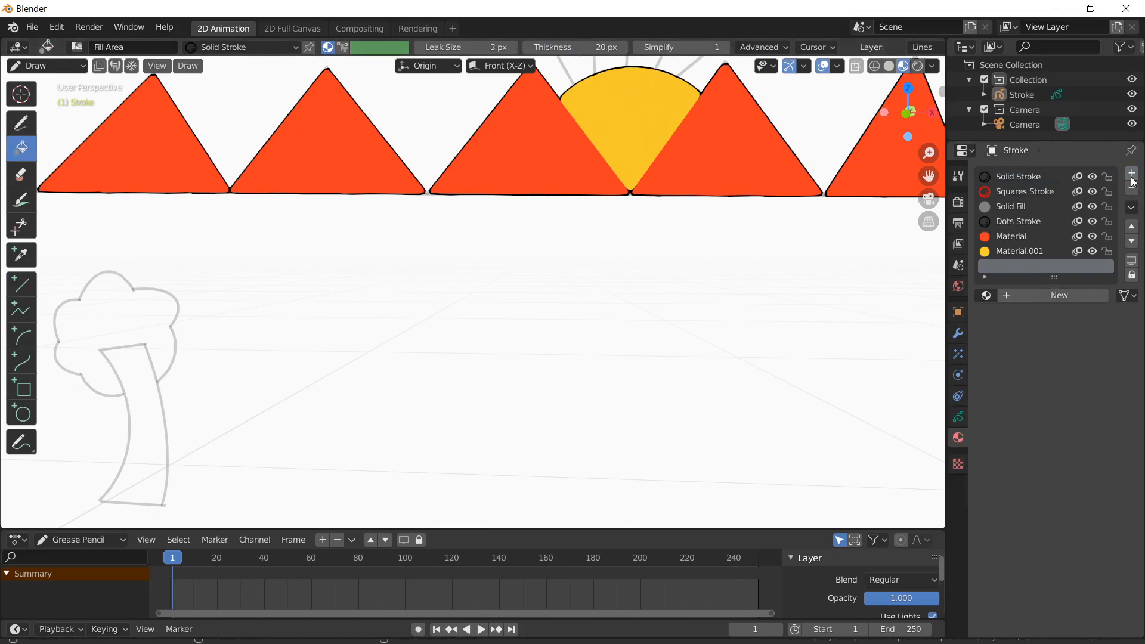
{"action": "left_click", "coordinate": [1049, 297]}
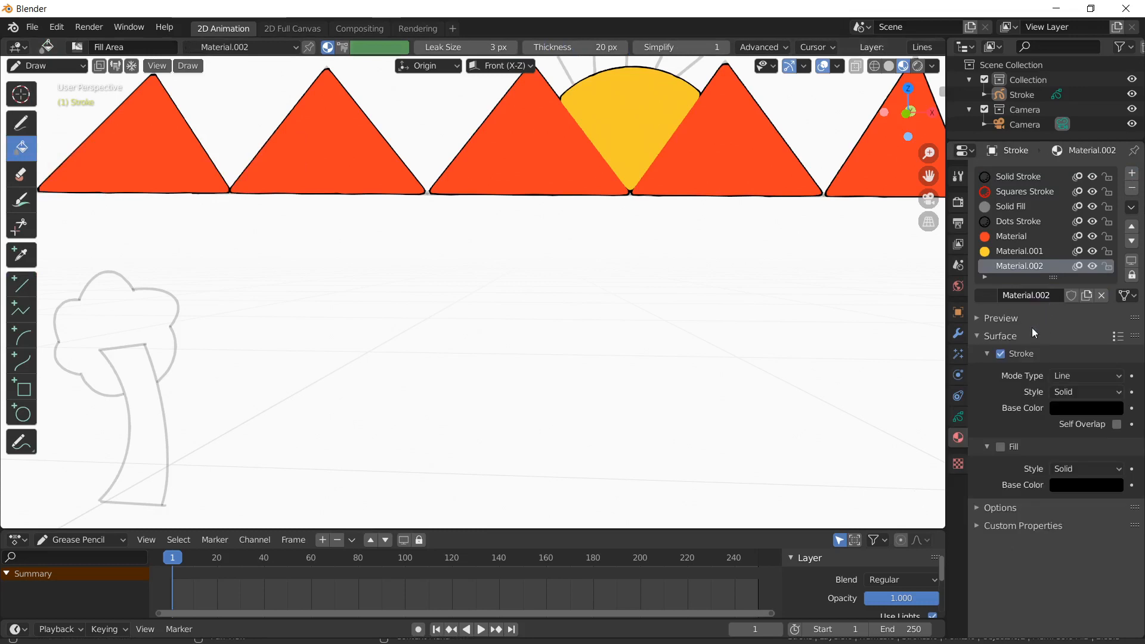
{"action": "left_click", "coordinate": [1001, 354]}
{"action": "left_click", "coordinate": [1000, 447]}
{"action": "left_click", "coordinate": [1079, 484]}
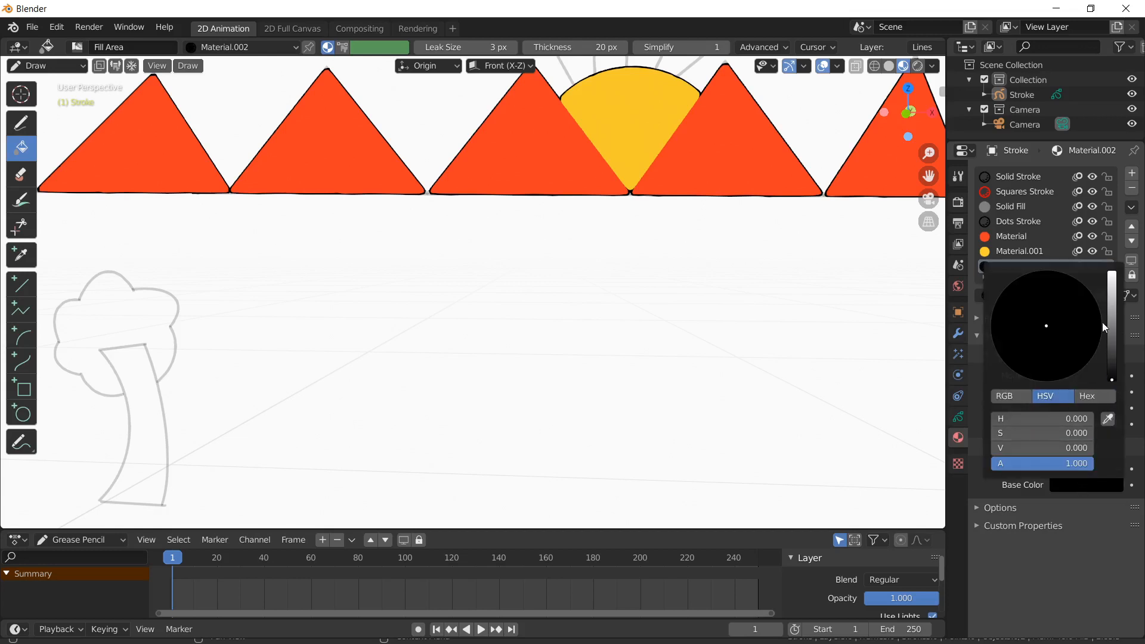
{"action": "left_click_drag", "start_coordinate": [1111, 380], "coordinate": [1112, 274]}
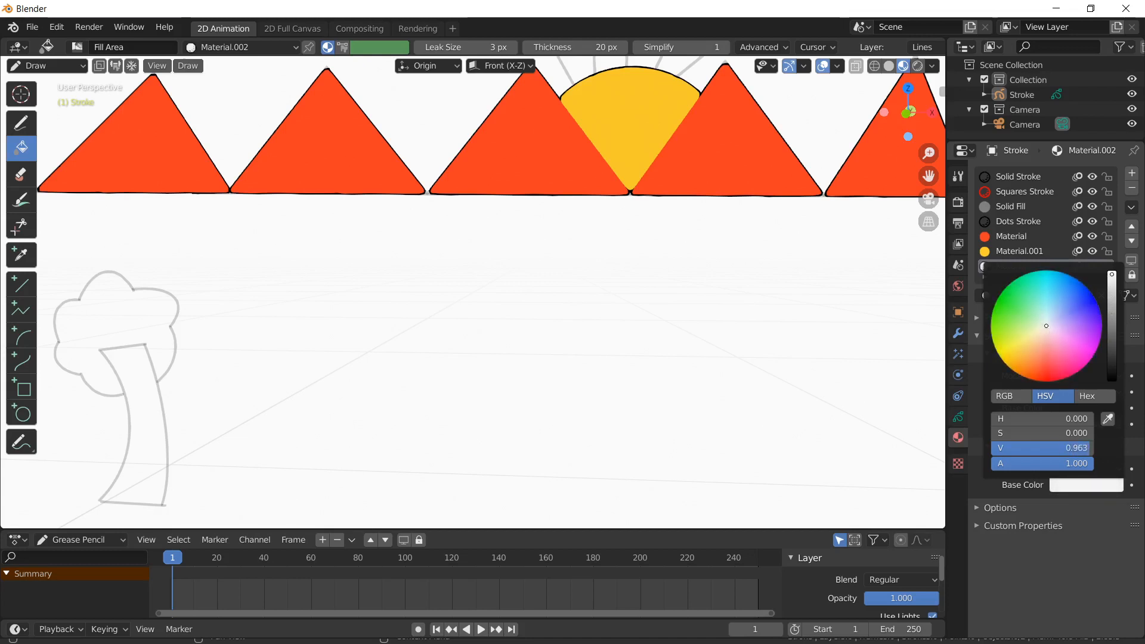
{"action": "left_click_drag", "start_coordinate": [1038, 321], "coordinate": [1003, 308]}
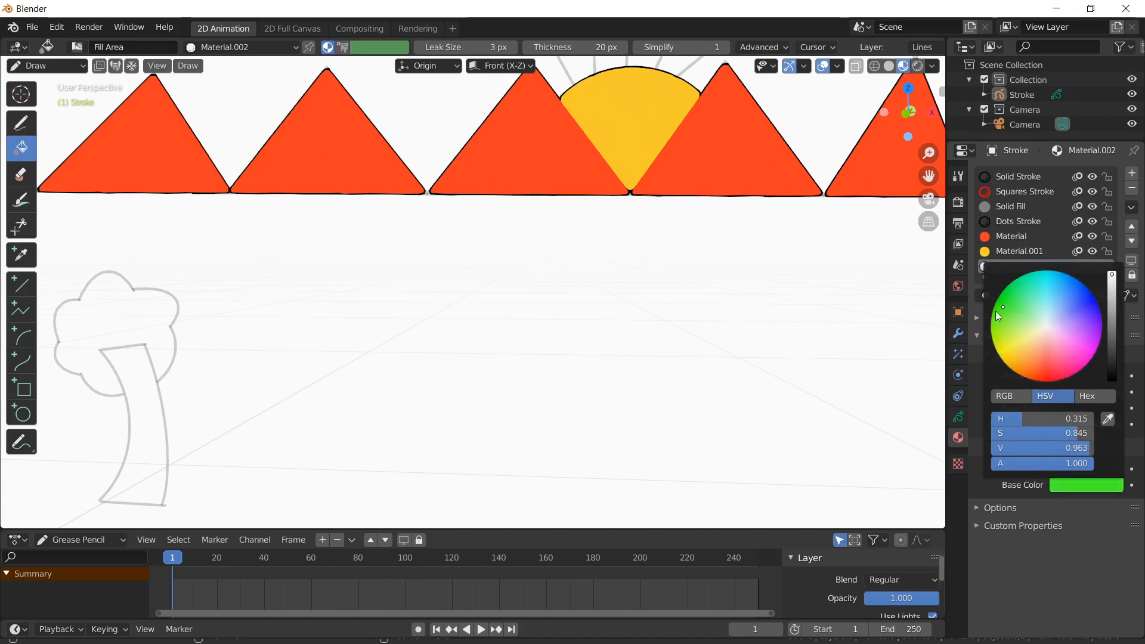
{"action": "left_click", "coordinate": [69, 318]}
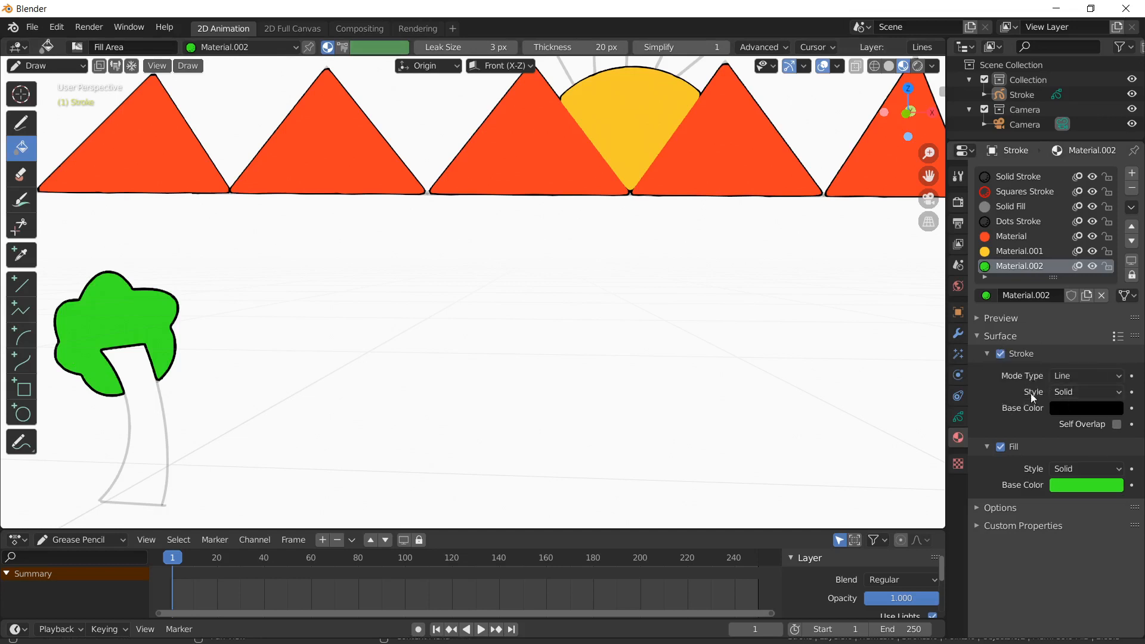
Step: Adjust the tree crown material's fill base color to a slightly more saturated green
{"action": "left_click", "coordinate": [1090, 493]}
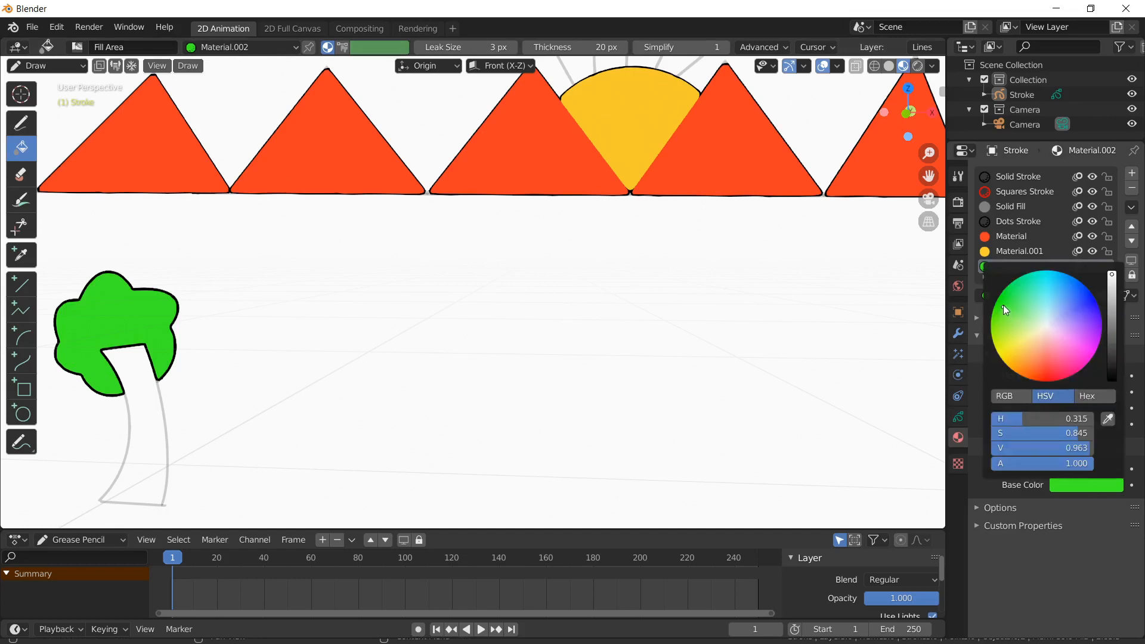
{"action": "mouse_move", "coordinate": [1006, 310]}
{"action": "left_mouse_down"}
{"action": "mouse_move", "coordinate": [1004, 342]}
{"action": "mouse_move", "coordinate": [1026, 365]}
{"action": "mouse_move", "coordinate": [1002, 319]}
{"action": "mouse_move", "coordinate": [1008, 294]}
{"action": "mouse_move", "coordinate": [1002, 305]}
{"action": "left_mouse_up"}
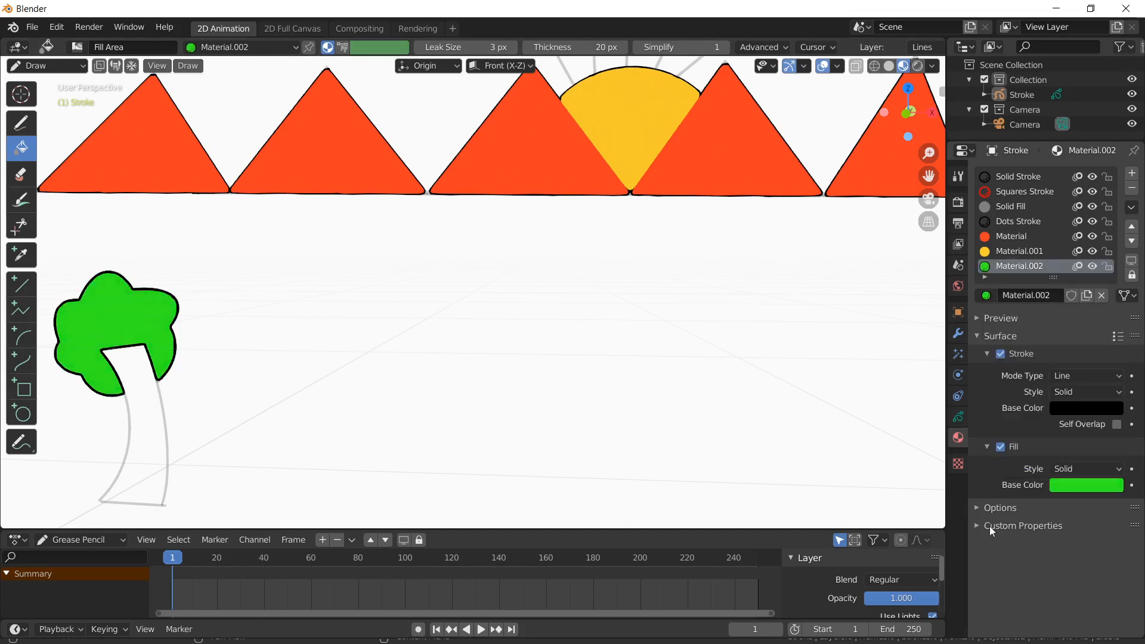
Step: Add a material with Fill enabled and an orange-red fill base color (H 0.027, S 0.862, V 0.909), and fill the tree trunk with it
{"action": "left_click", "coordinate": [1131, 173]}
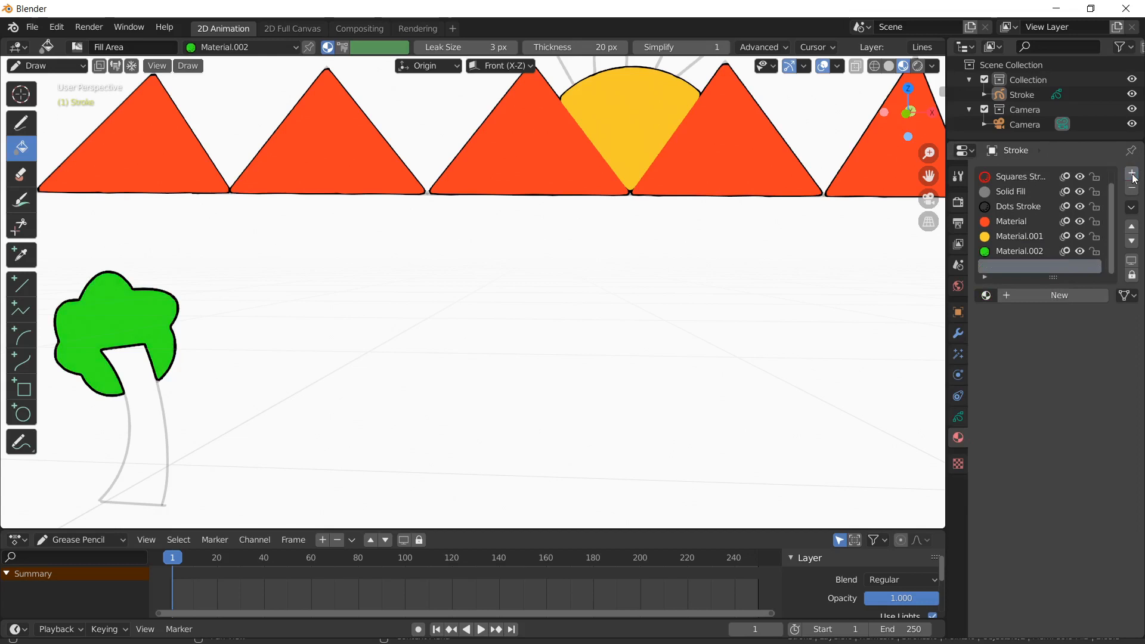
{"action": "left_click", "coordinate": [1048, 294]}
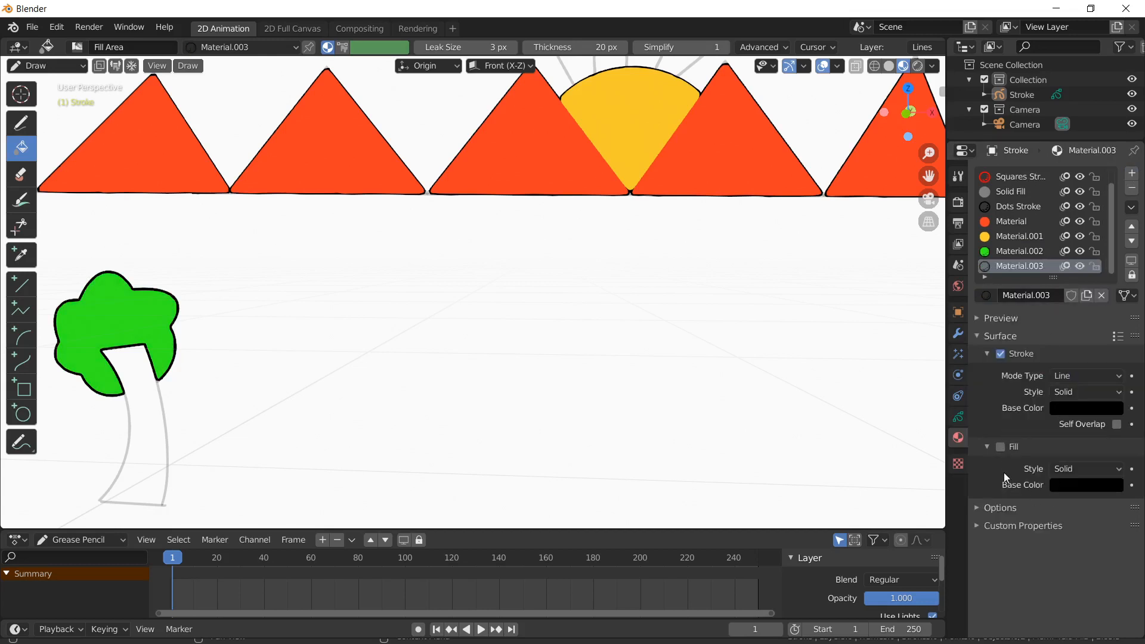
{"action": "left_click", "coordinate": [1001, 446]}
{"action": "left_click", "coordinate": [1071, 483]}
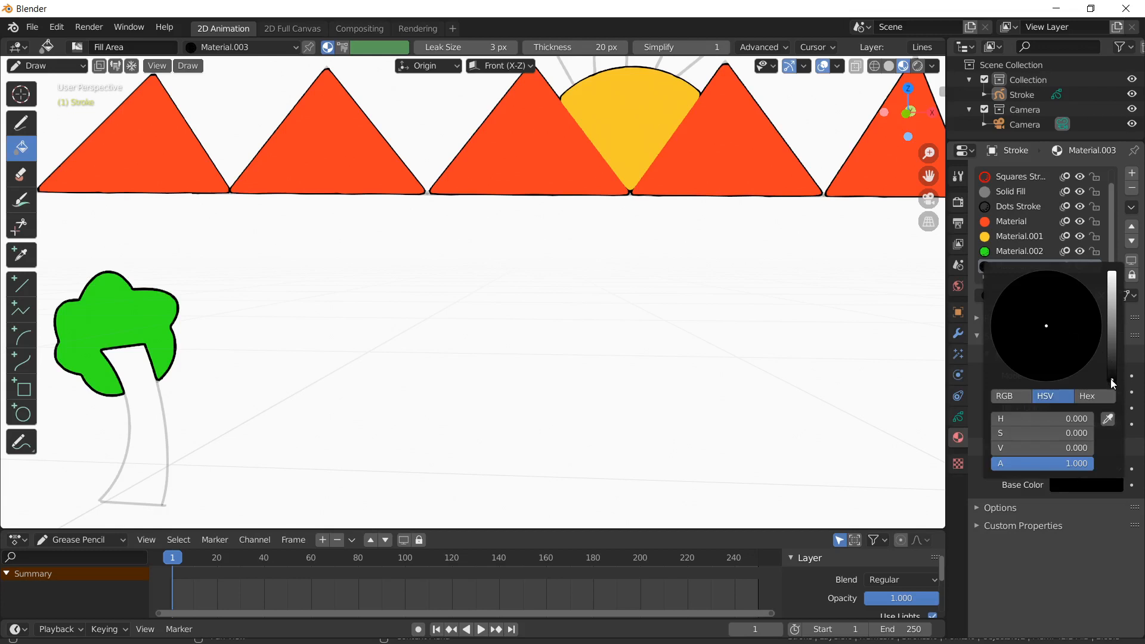
{"action": "left_click_drag", "start_coordinate": [1112, 379], "coordinate": [1116, 285]}
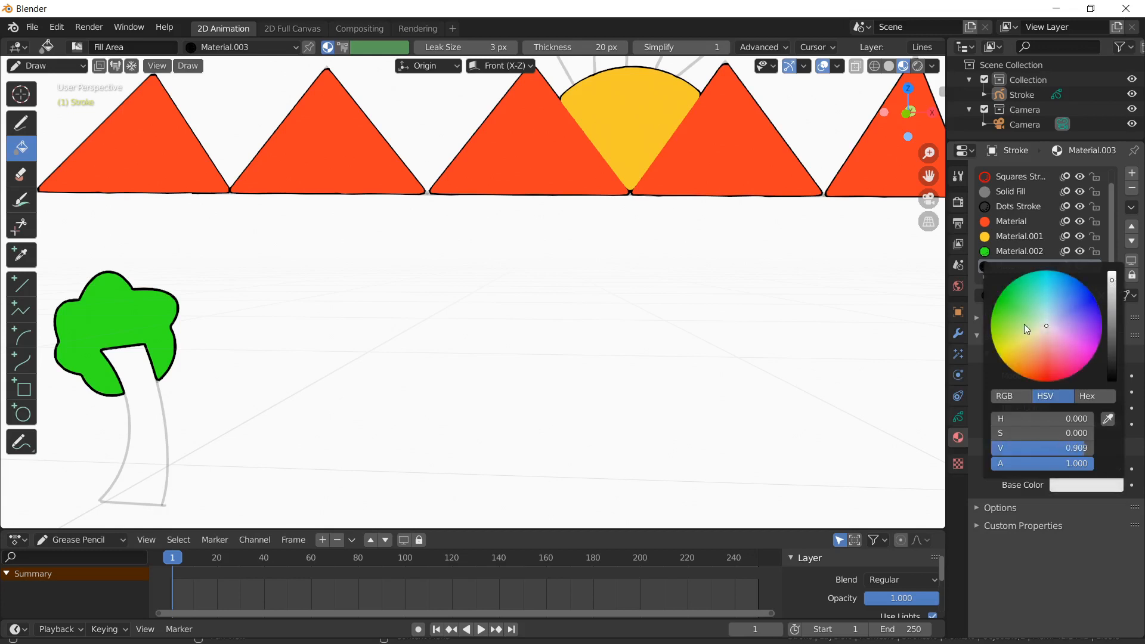
{"action": "mouse_move", "coordinate": [1046, 323]}
{"action": "left_mouse_down"}
{"action": "mouse_move", "coordinate": [1041, 337]}
{"action": "mouse_move", "coordinate": [1026, 325]}
{"action": "mouse_move", "coordinate": [1029, 373]}
{"action": "left_mouse_up"}
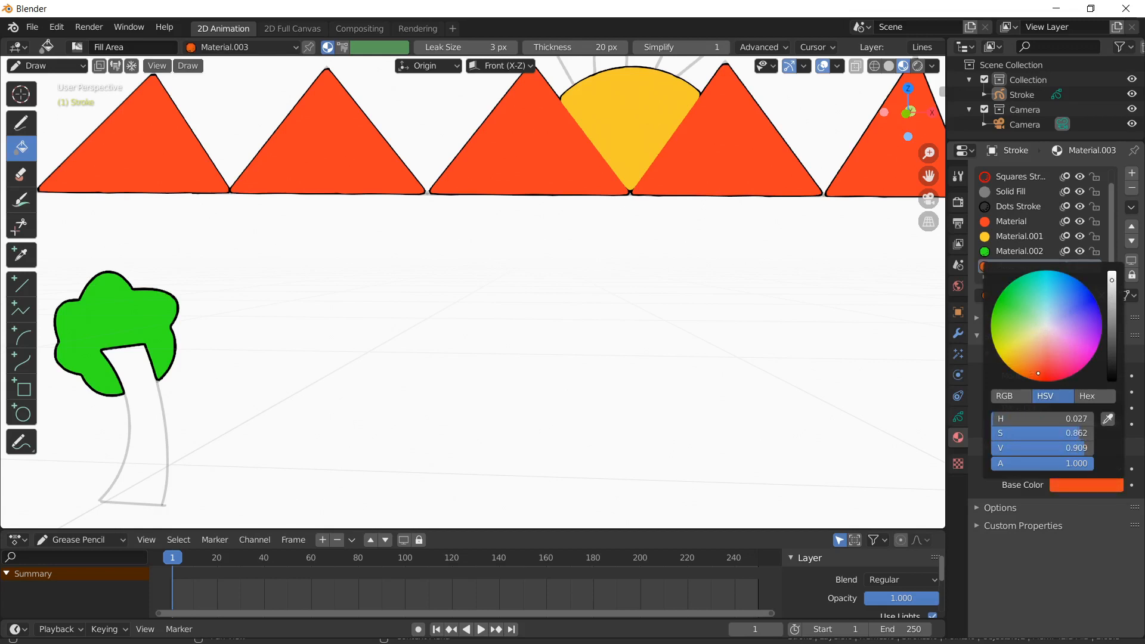
{"action": "left_click", "coordinate": [139, 456]}
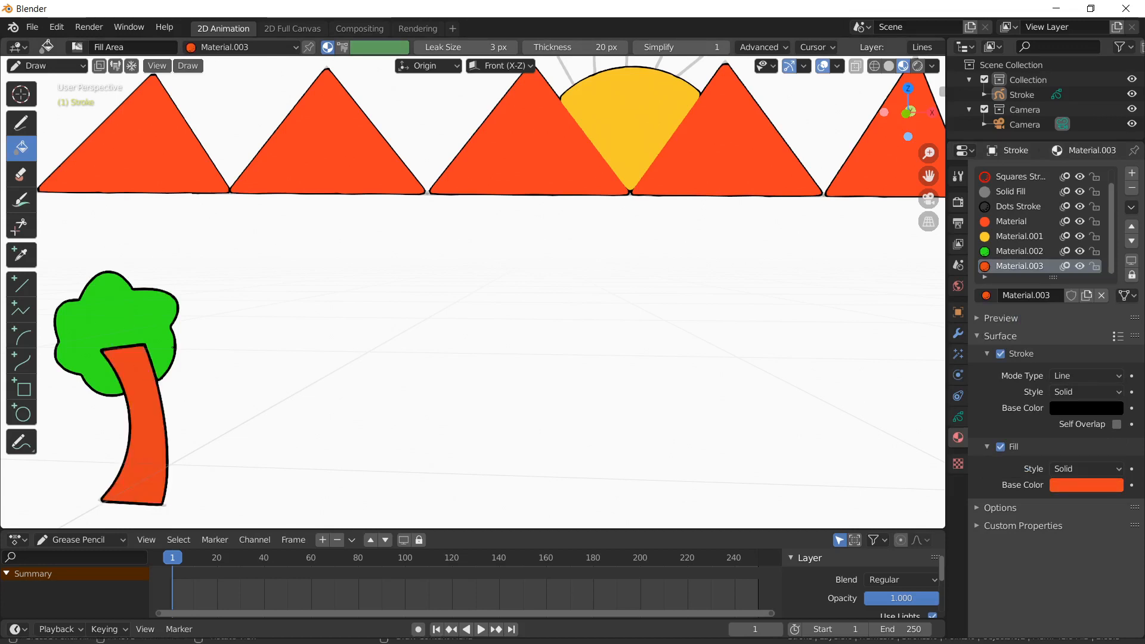
Step: In Edit Mode, duplicate the whole tree and place the copy beside it, below the second mountain
{"action": "left_click", "coordinate": [67, 63]}
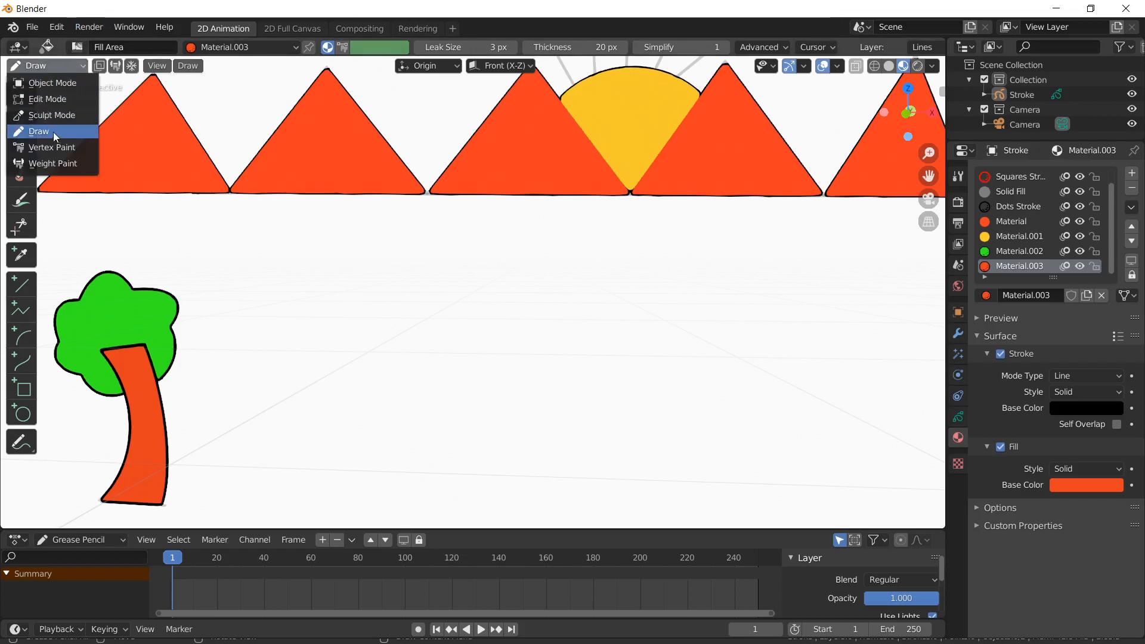
{"action": "left_click", "coordinate": [56, 99]}
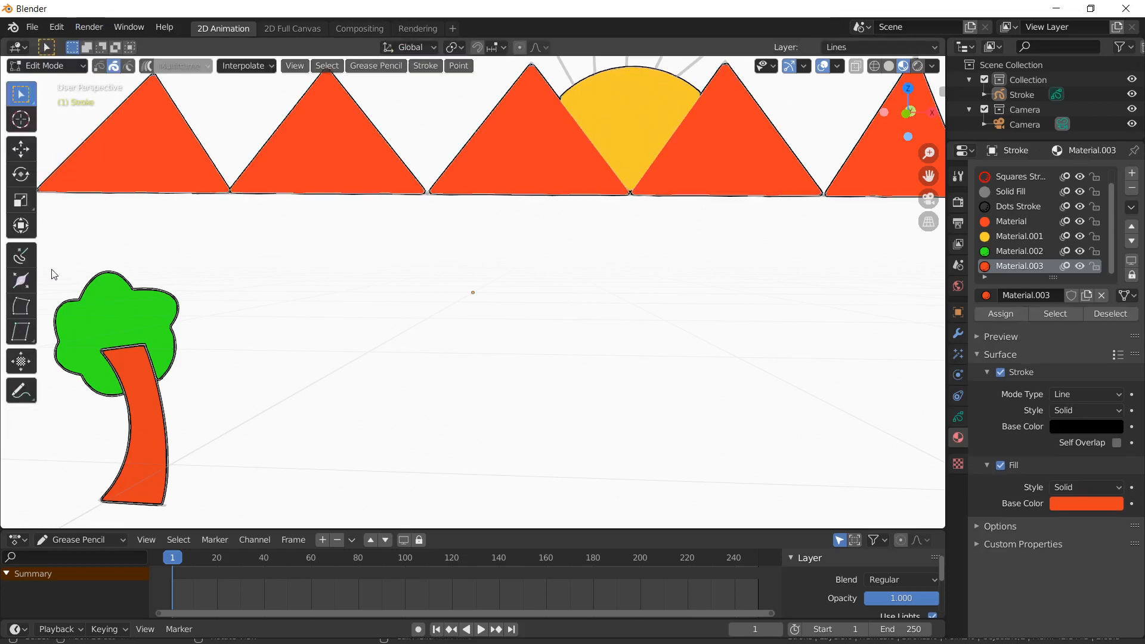
{"action": "mouse_move", "coordinate": [53, 270]}
{"action": "left_mouse_down"}
{"action": "mouse_move", "coordinate": [143, 477]}
{"action": "mouse_move", "coordinate": [190, 516]}
{"action": "left_mouse_up"}
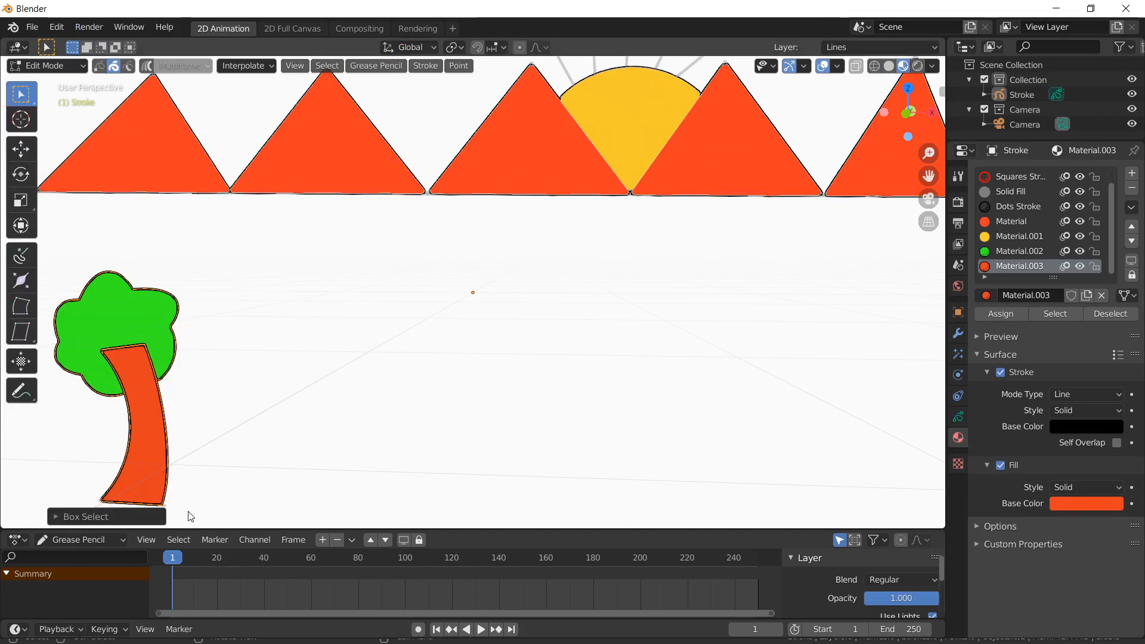
{"action": "key", "text": "shift+d"}
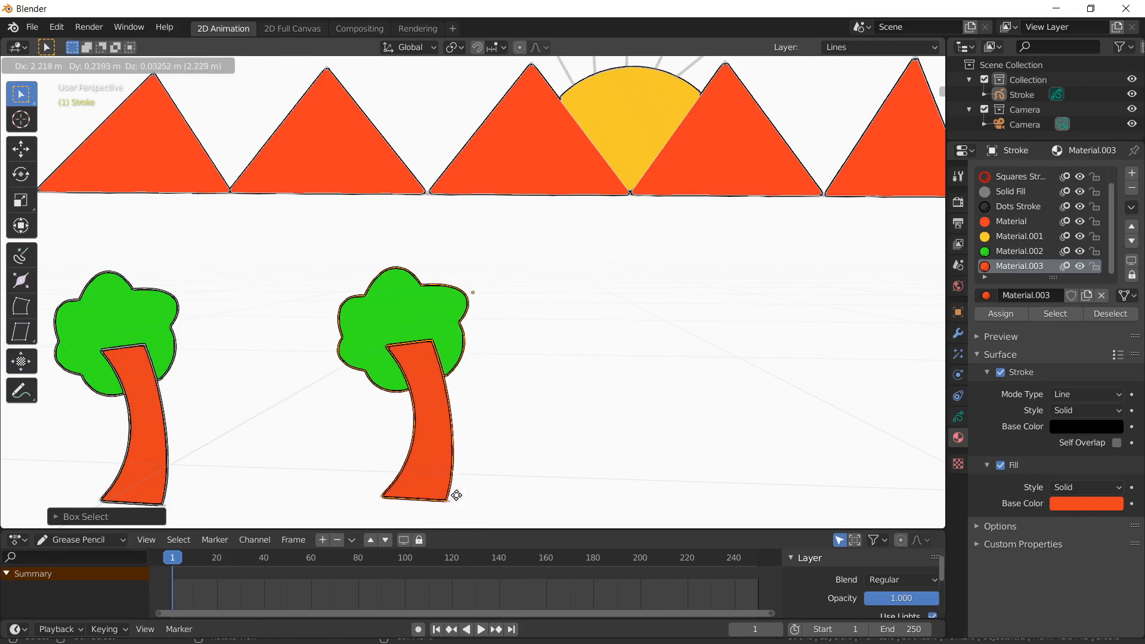
{"action": "left_click", "coordinate": [397, 501]}
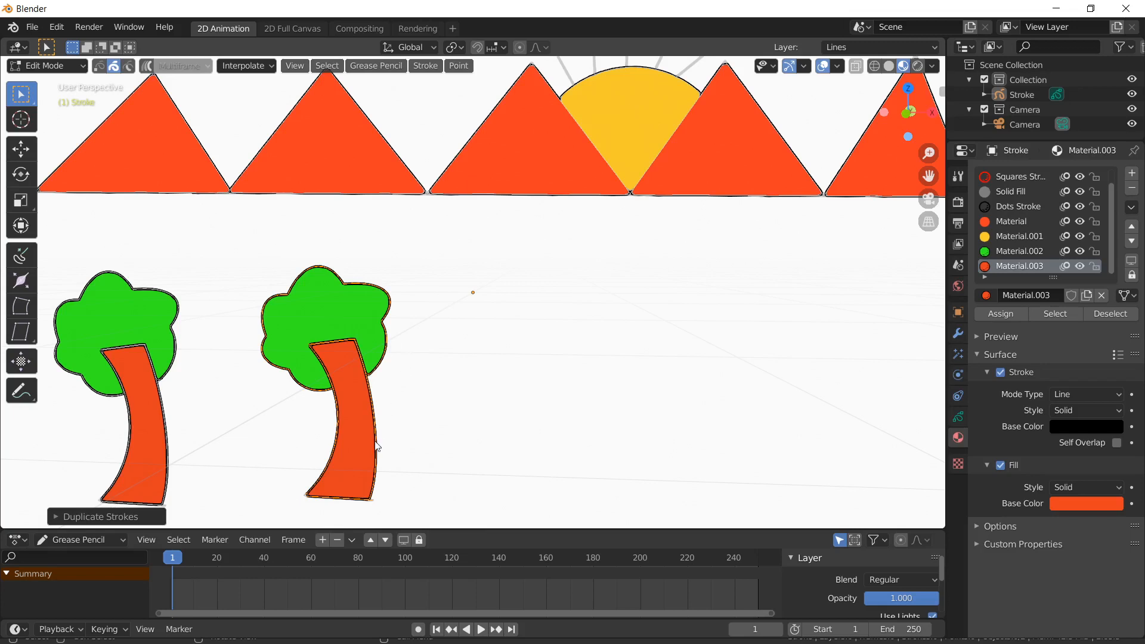
Step: Duplicate the second tree, scale the copy down to roughly two thirds, and place it in the middle of the scene below the third mountain
{"action": "key", "text": "shift+d"}
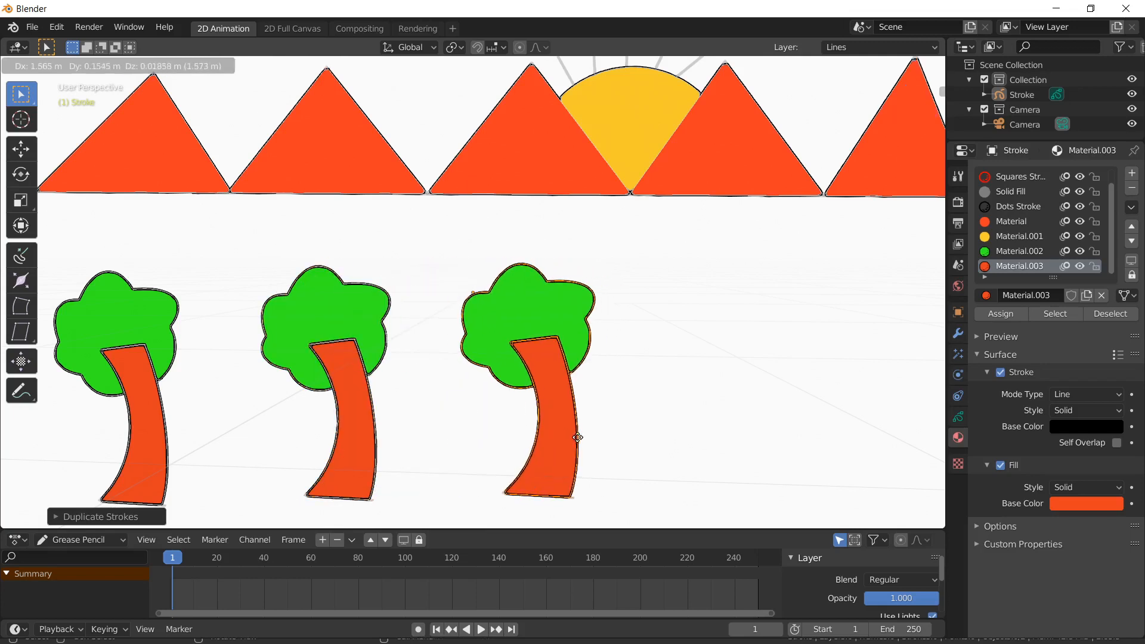
{"action": "left_click", "coordinate": [895, 436]}
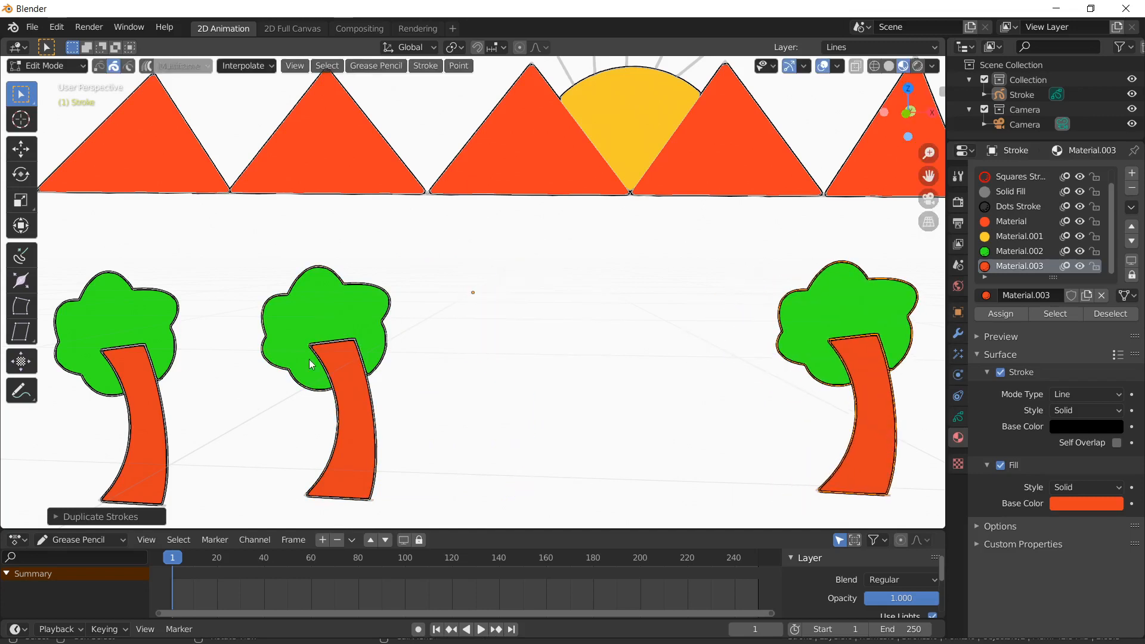
{"action": "key", "text": "s"}
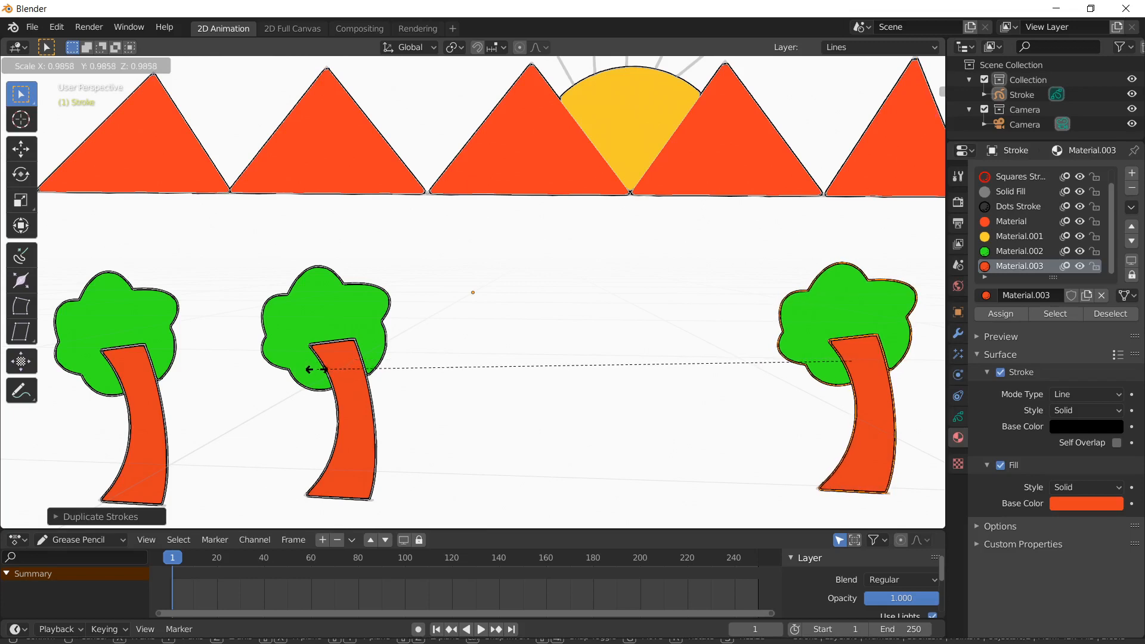
{"action": "left_click", "coordinate": [499, 387]}
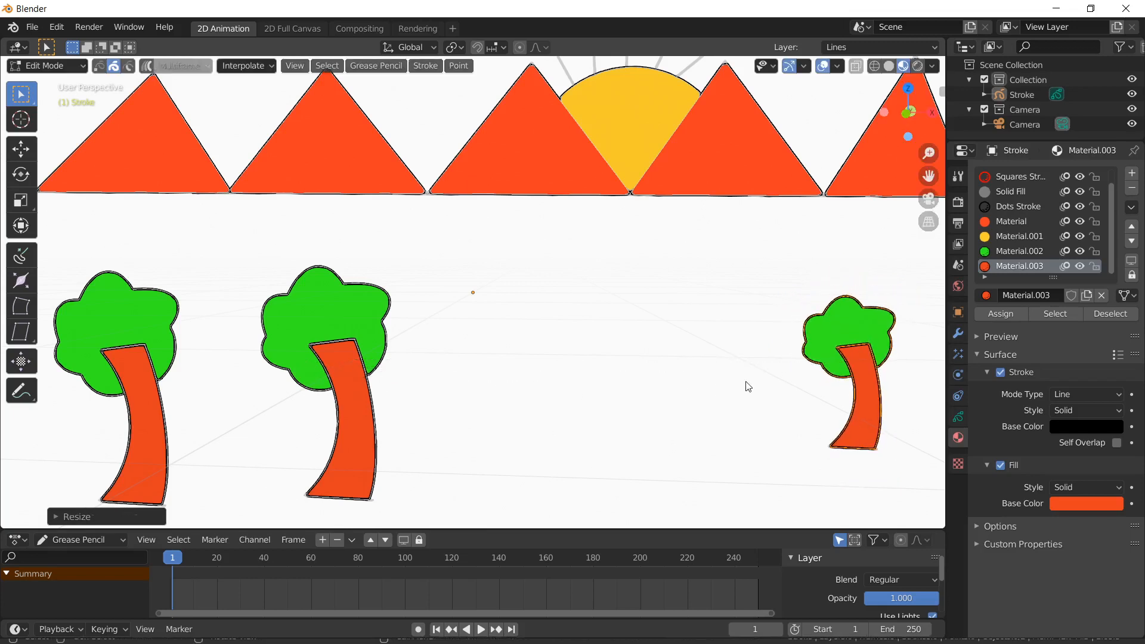
{"action": "key", "text": "g"}
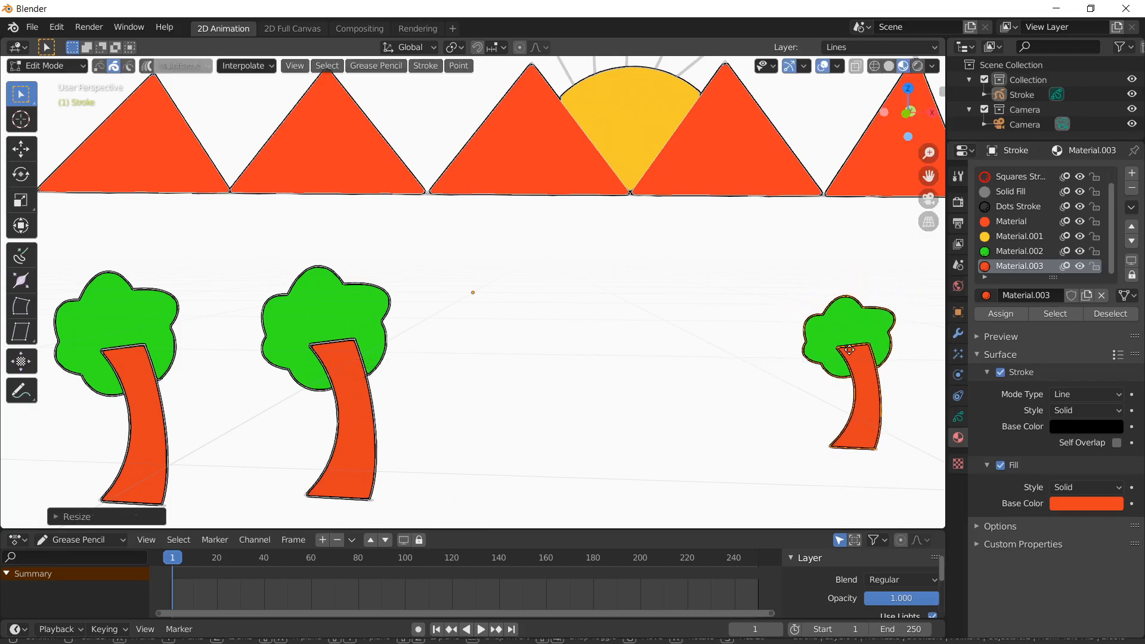
{"action": "left_click", "coordinate": [520, 272]}
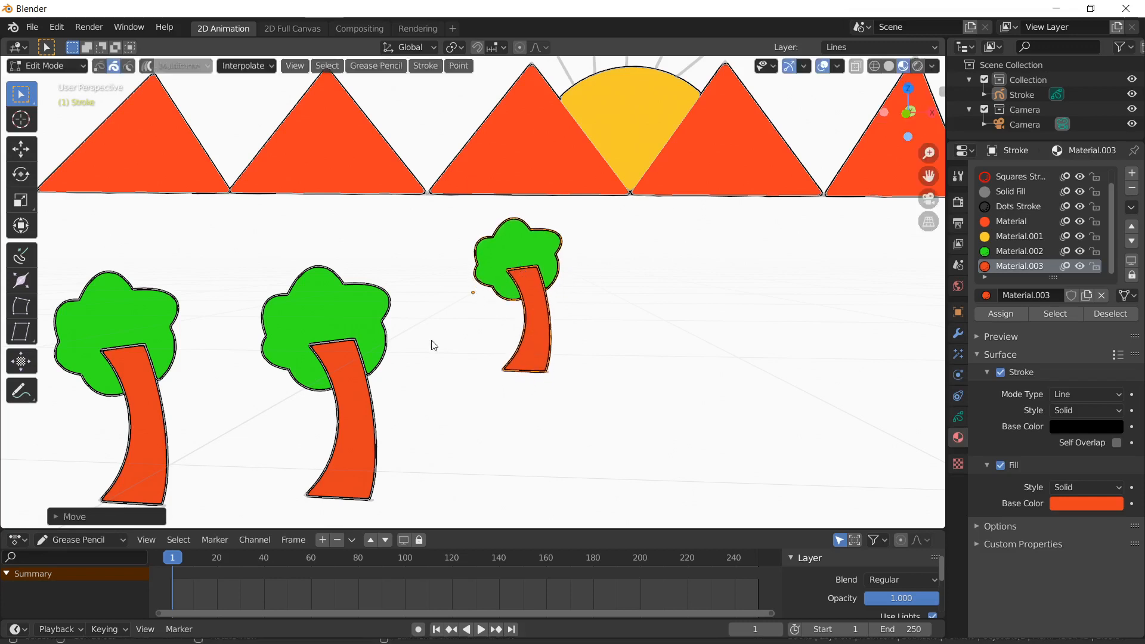
Step: Move the second large tree to the right side of the scene, opposite the first tree
{"action": "left_click", "coordinate": [320, 318]}
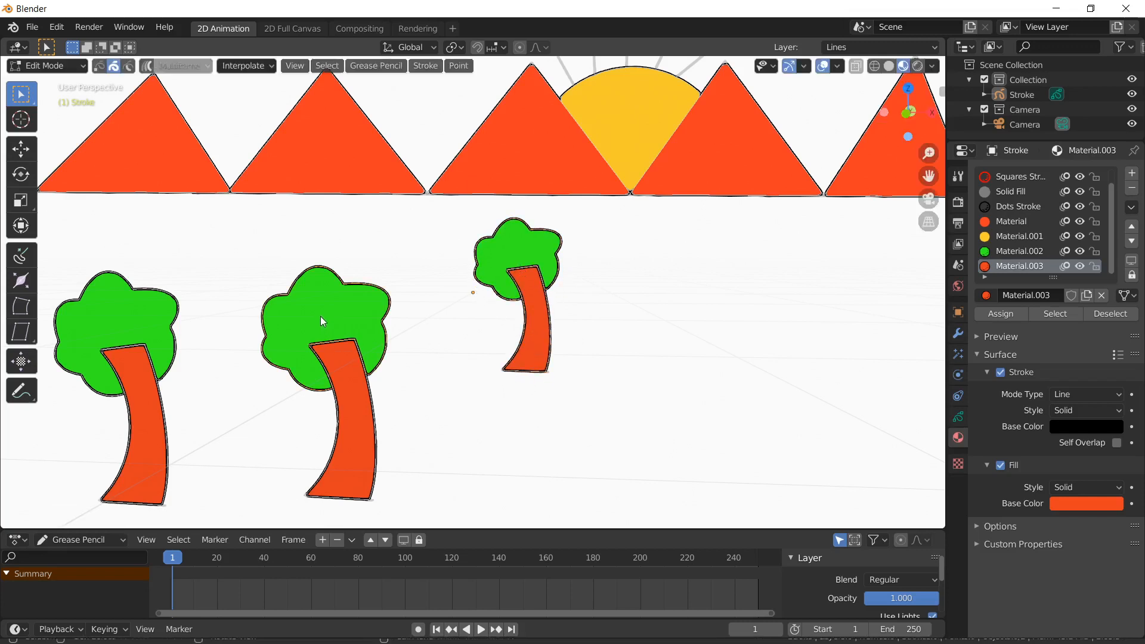
{"action": "left_click_drag", "start_coordinate": [249, 268], "coordinate": [247, 278]}
{"action": "left_click_drag", "start_coordinate": [422, 502], "coordinate": [427, 499]}
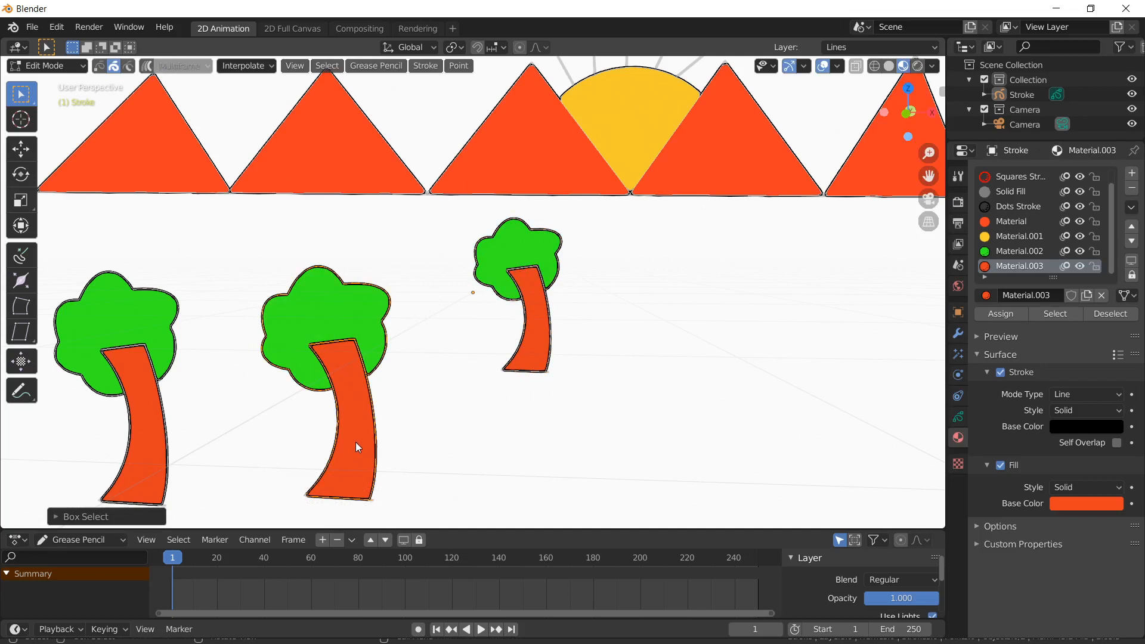
{"action": "key", "text": "g"}
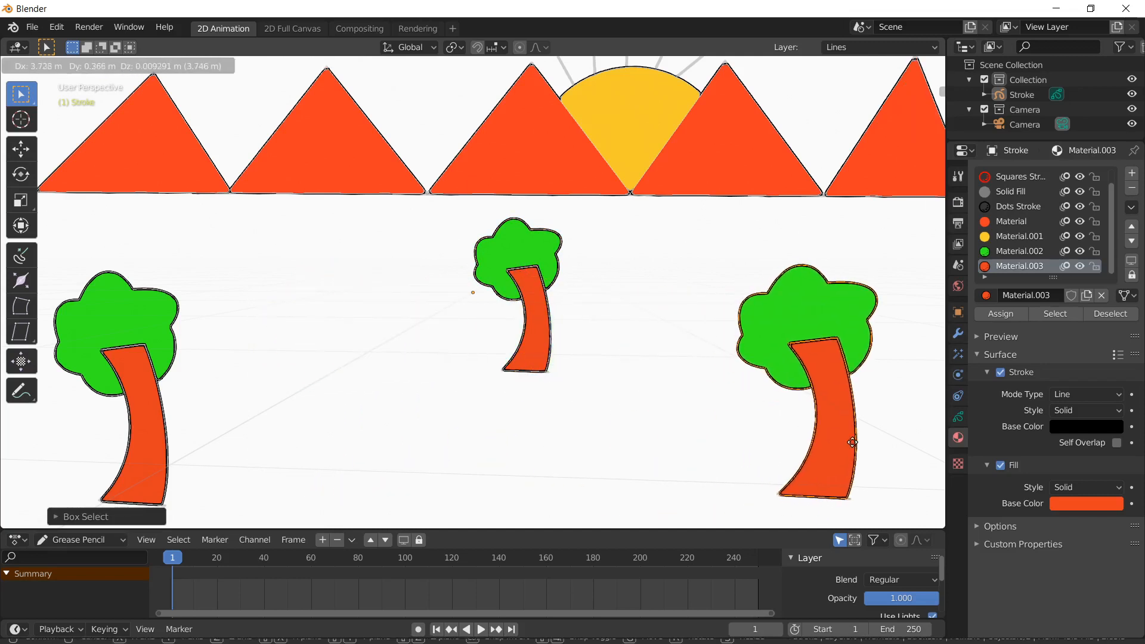
{"action": "left_click", "coordinate": [861, 442]}
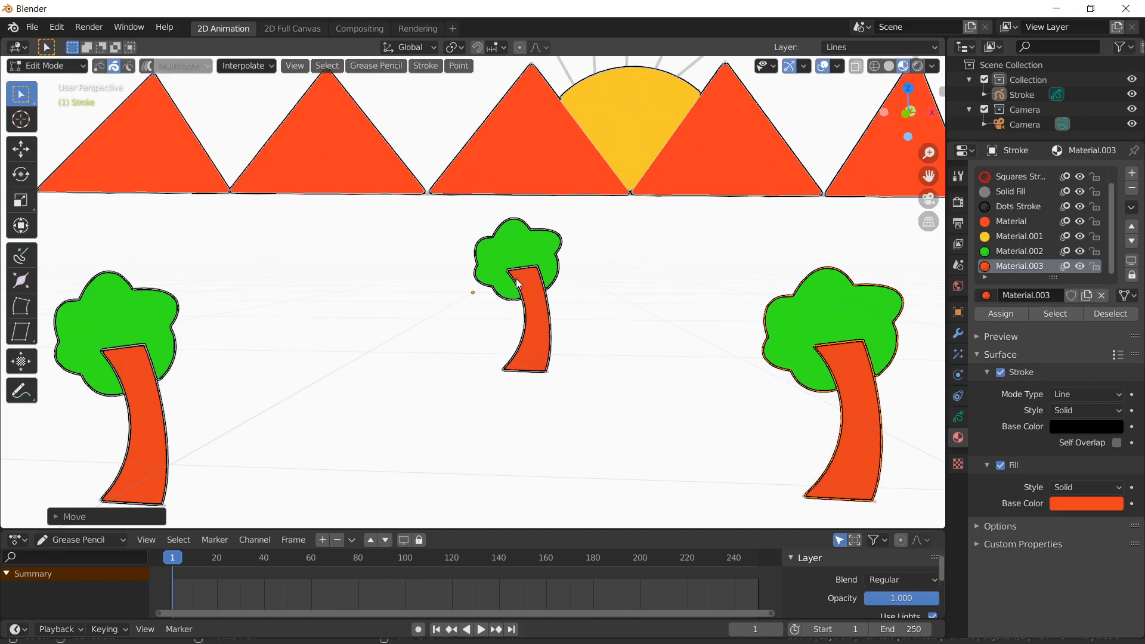
Step: Duplicate the middle tree, shrink the copy to about half size, and place it on the left just below the mountains
{"action": "left_click_drag", "start_coordinate": [449, 231], "coordinate": [590, 412]}
{"action": "key", "text": "shift+d"}
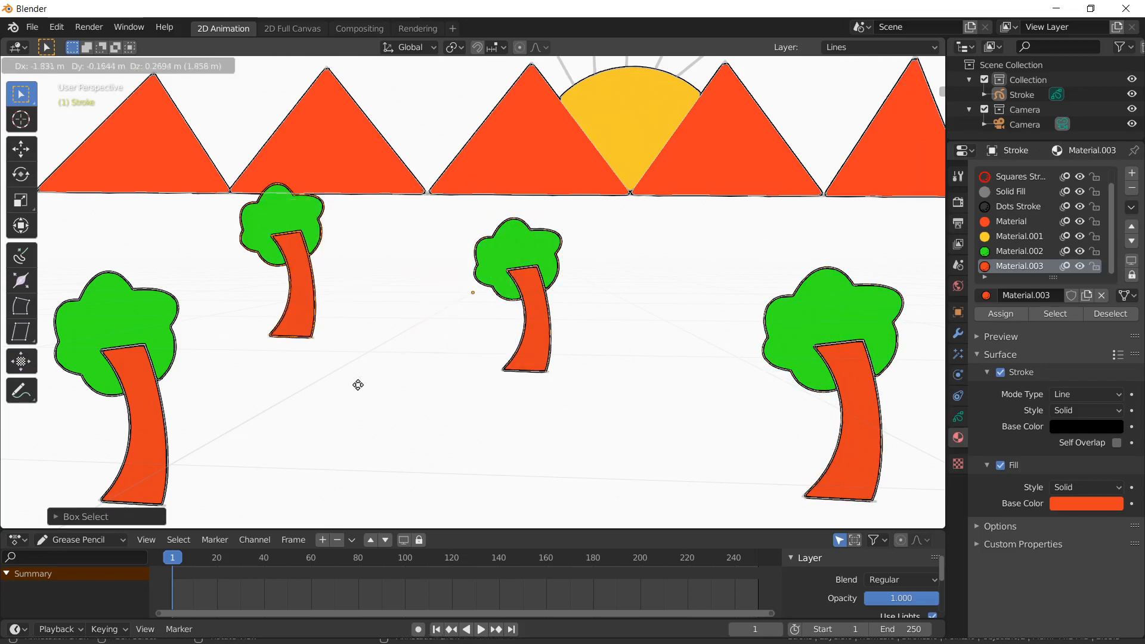
{"action": "left_click", "coordinate": [349, 386]}
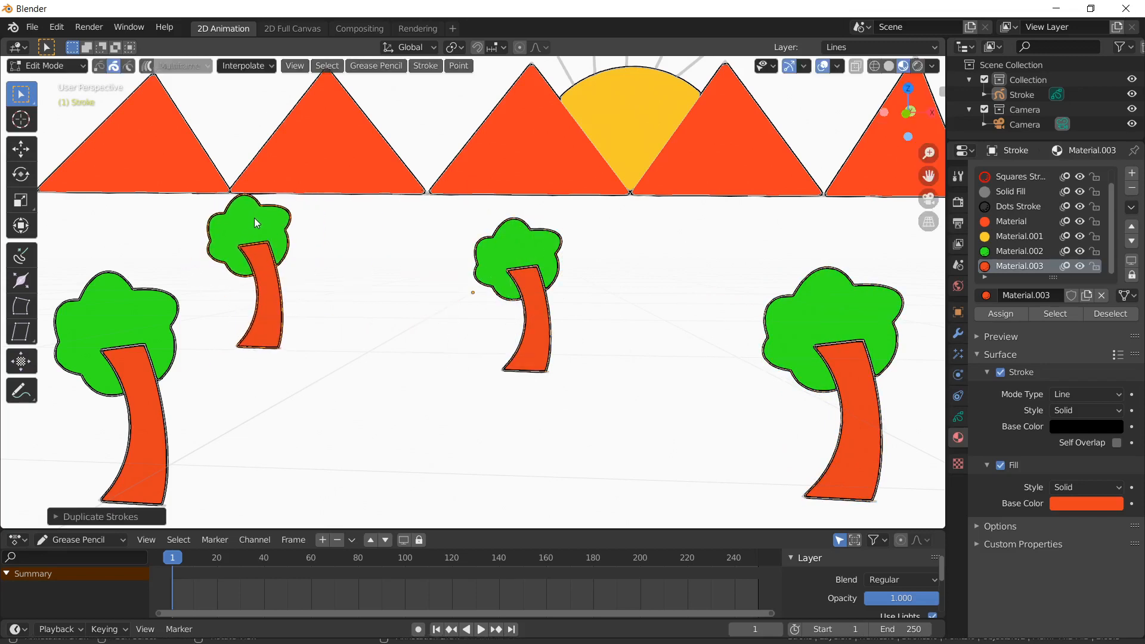
{"action": "key", "text": "s"}
{"action": "left_click", "coordinate": [259, 246]}
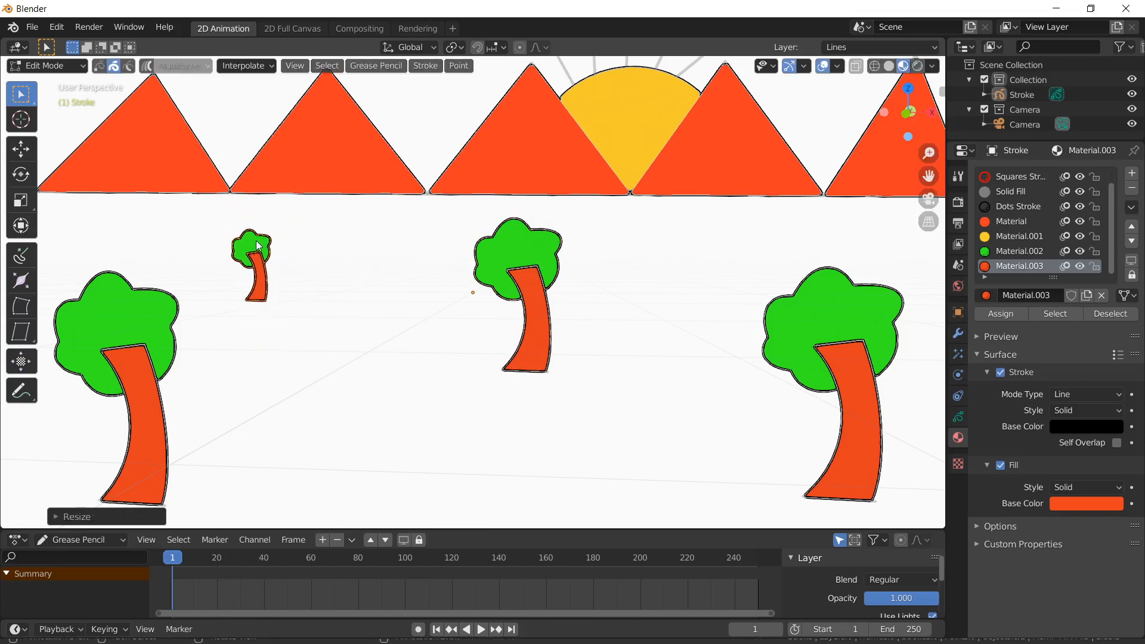
{"action": "key", "text": "g"}
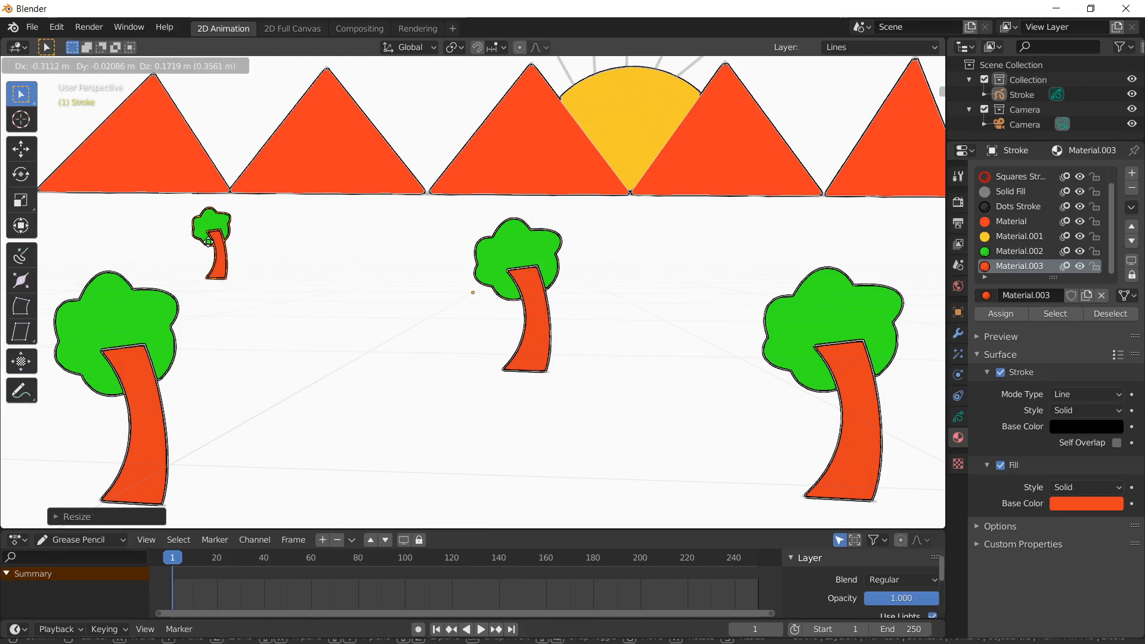
{"action": "left_click", "coordinate": [208, 241]}
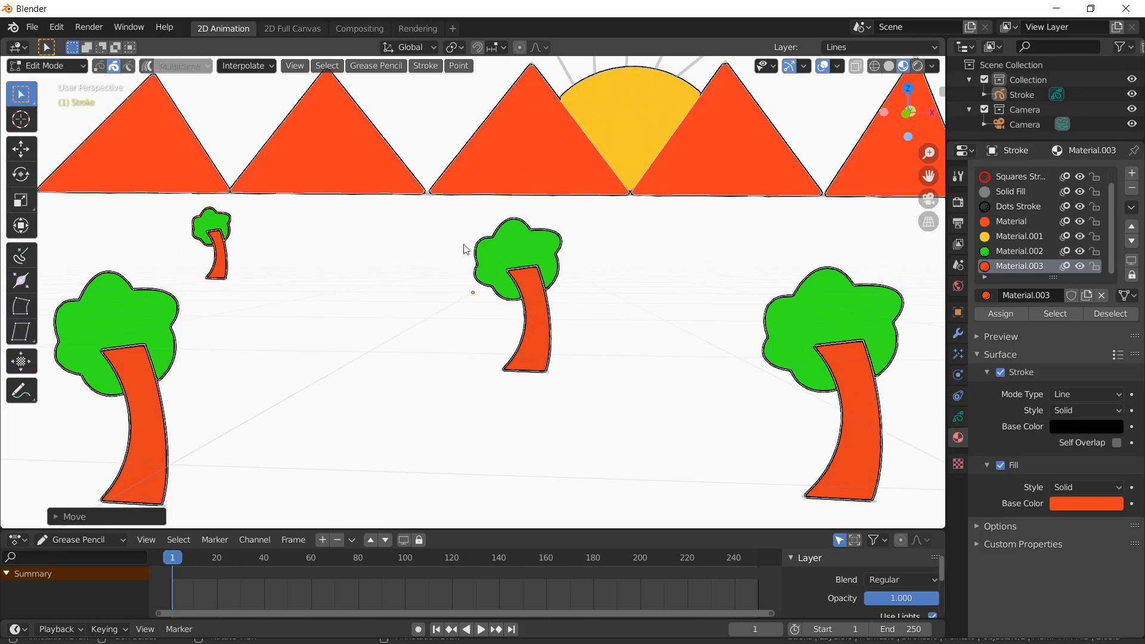
Step: Duplicate the middle tree again, shrink the copy to about half size, and place it on the right just below the mountains
{"action": "mouse_move", "coordinate": [453, 236]}
{"action": "left_mouse_down"}
{"action": "mouse_move", "coordinate": [465, 288]}
{"action": "mouse_move", "coordinate": [613, 401]}
{"action": "left_mouse_up"}
{"action": "key", "text": "shift+d"}
{"action": "left_click", "coordinate": [781, 380]}
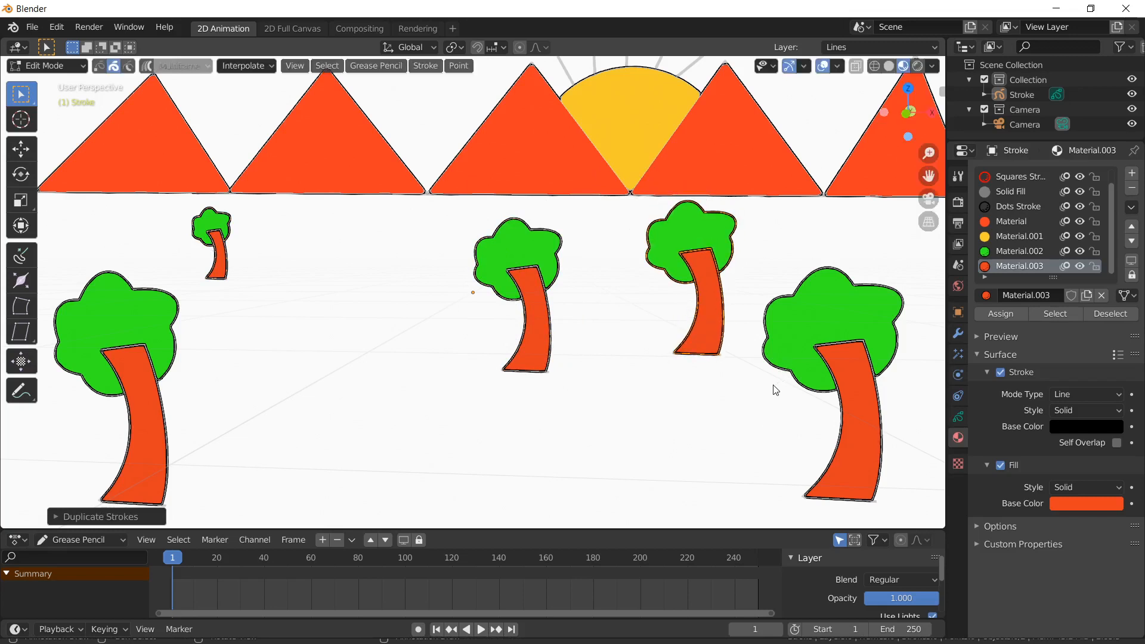
{"action": "key", "text": "s"}
{"action": "left_click", "coordinate": [693, 331]}
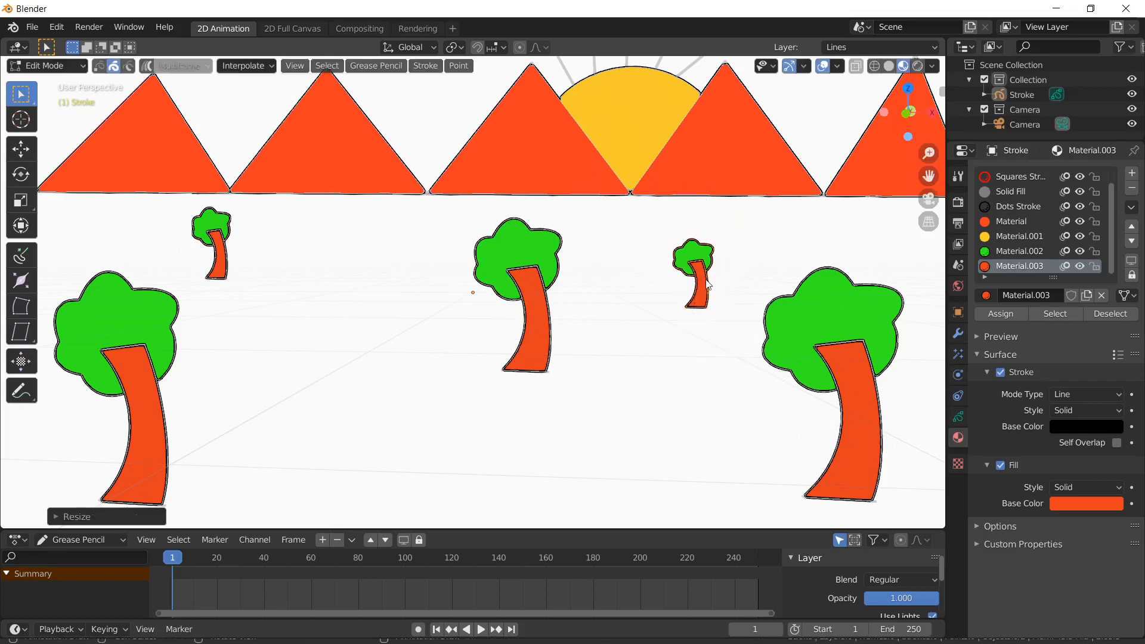
{"action": "left_click", "coordinate": [747, 251]}
{"action": "key", "text": "g"}
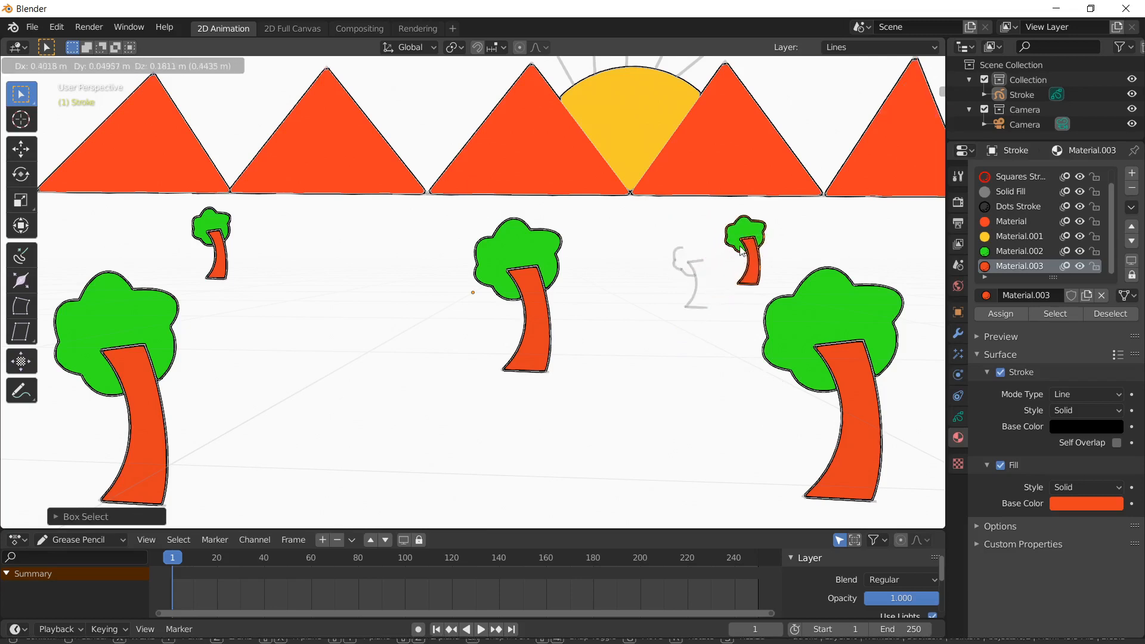
{"action": "left_click", "coordinate": [741, 251]}
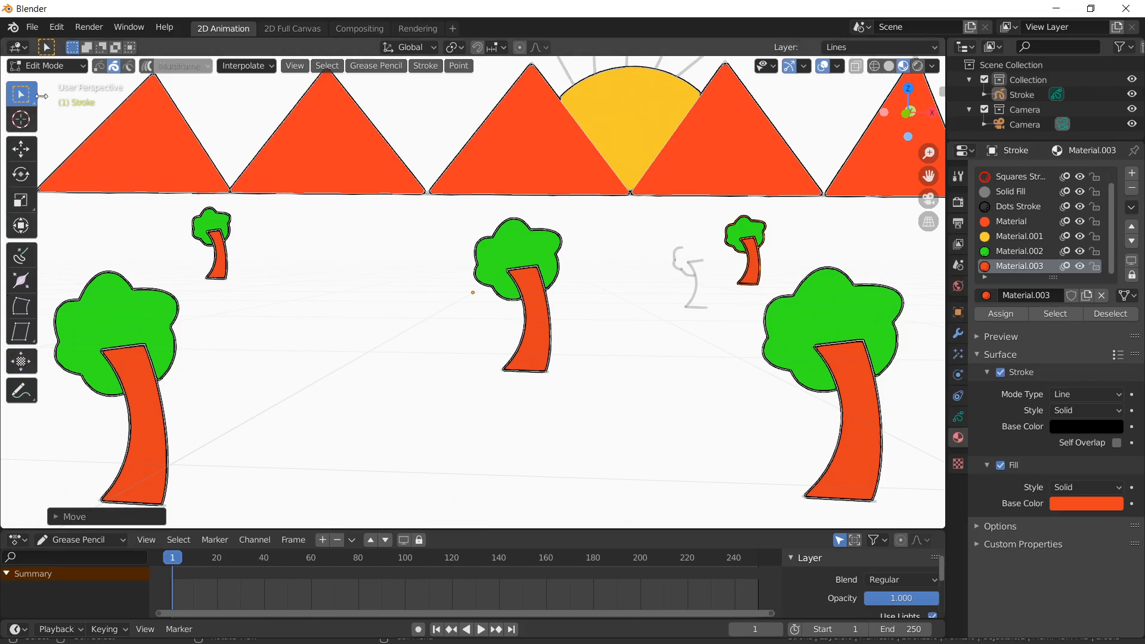
Step: In Draw mode, use the Arc tool with the Solid Stroke material to draw two curved road edges from the mountains' base downward
{"action": "left_click", "coordinate": [59, 66]}
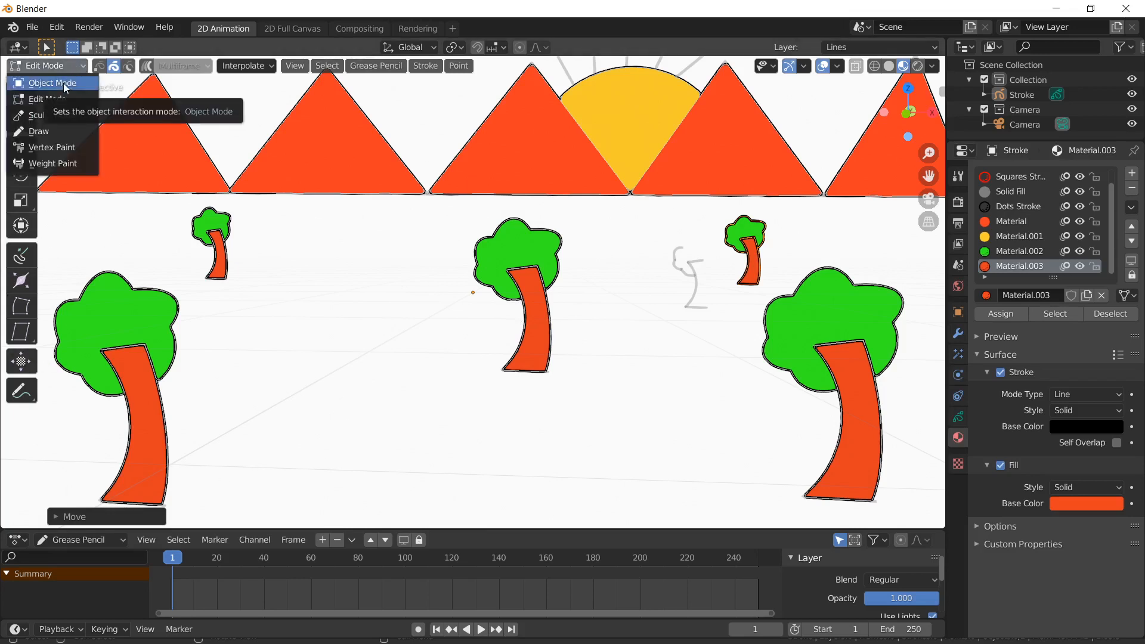
{"action": "left_click", "coordinate": [28, 133]}
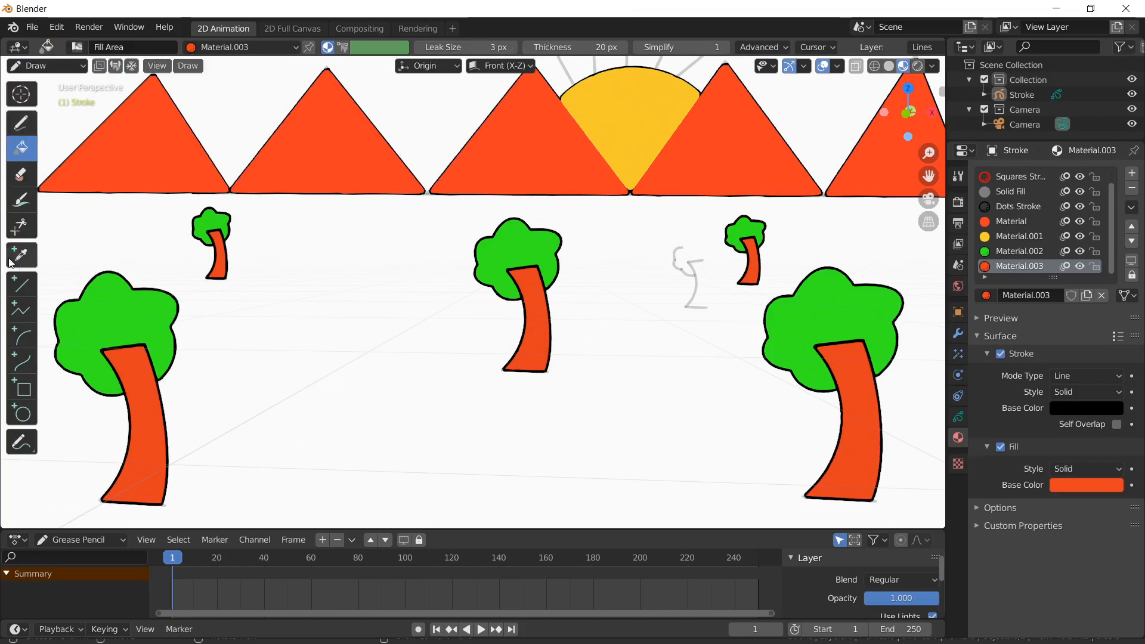
{"action": "left_click", "coordinate": [24, 337]}
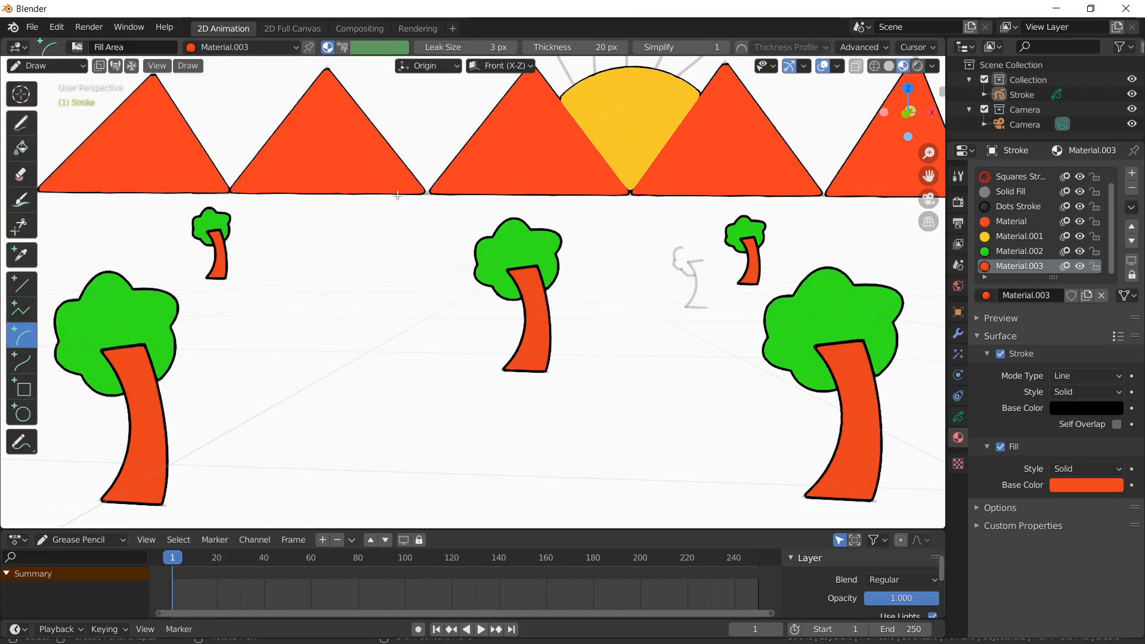
{"action": "mouse_move", "coordinate": [398, 194]}
{"action": "left_mouse_down"}
{"action": "mouse_move", "coordinate": [378, 338]}
{"action": "mouse_move", "coordinate": [348, 427]}
{"action": "left_mouse_up"}
{"action": "key", "text": "Escape"}
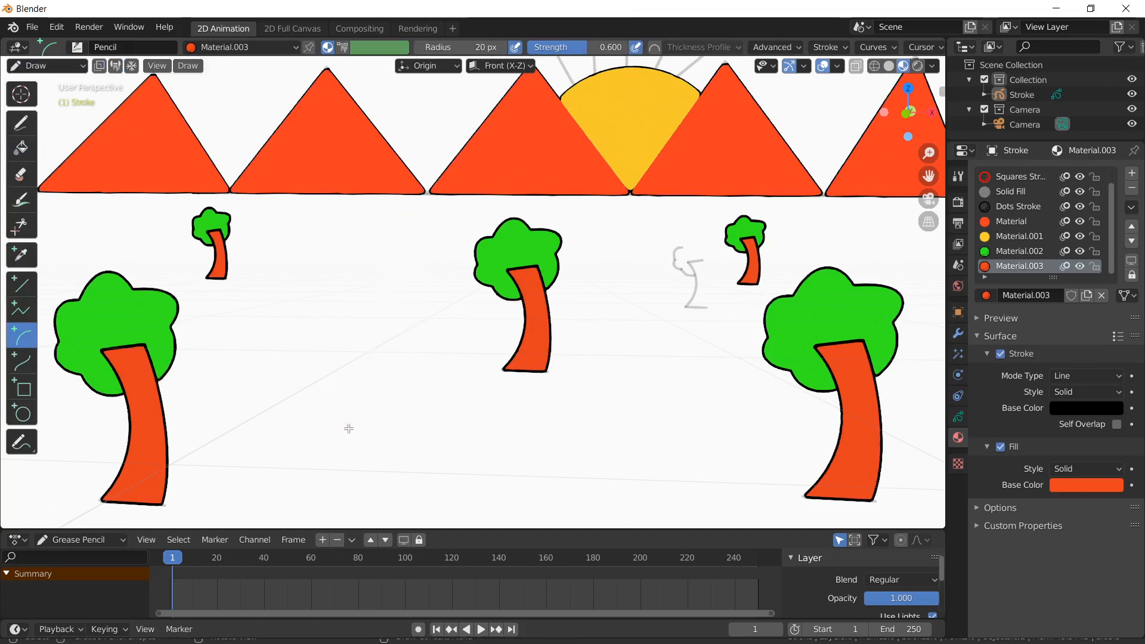
{"action": "left_click", "coordinate": [236, 46]}
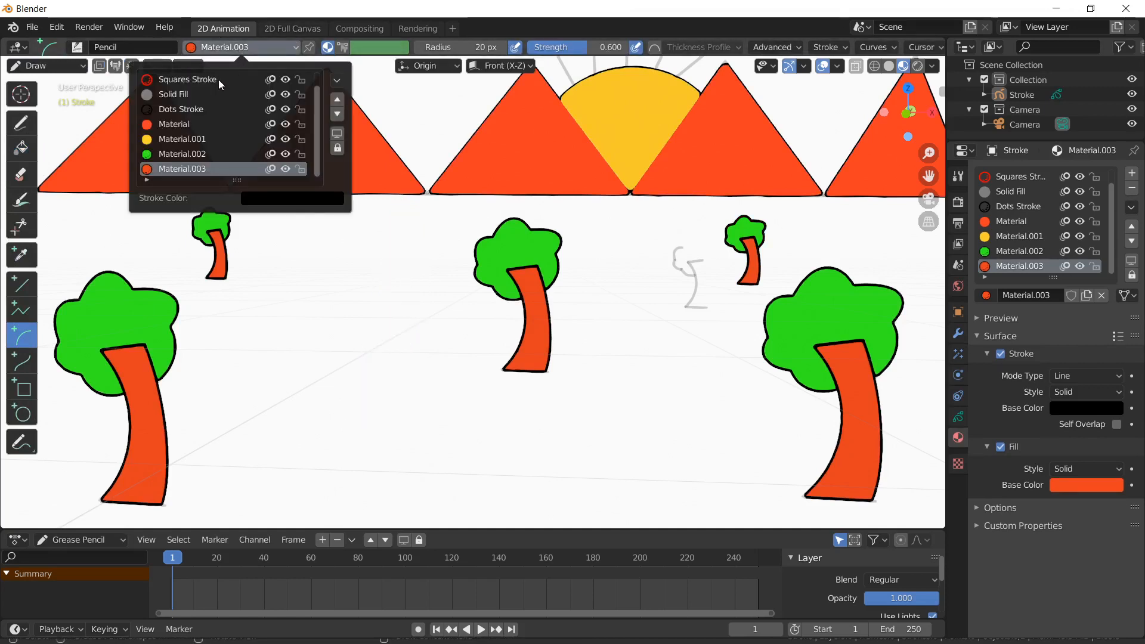
{"action": "scroll", "coordinate": [194, 81], "scroll_direction": "up", "scroll_amount": 1}
{"action": "left_click", "coordinate": [194, 82]}
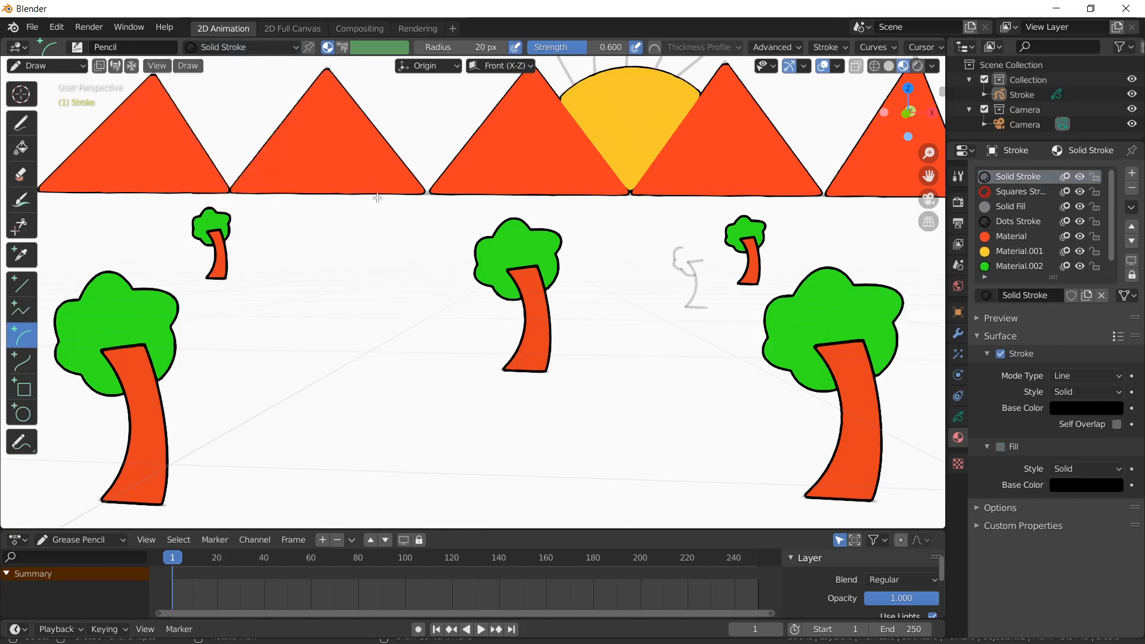
{"action": "mouse_move", "coordinate": [378, 193]}
{"action": "left_mouse_down"}
{"action": "mouse_move", "coordinate": [335, 424]}
{"action": "mouse_move", "coordinate": [297, 511]}
{"action": "left_mouse_up"}
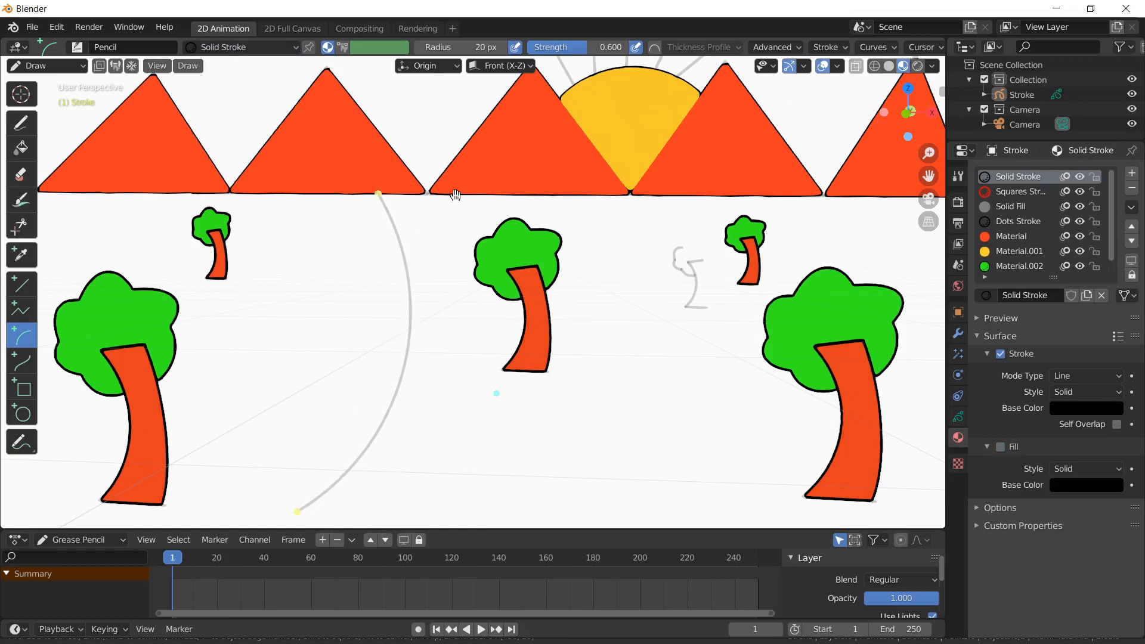
{"action": "key", "text": "Return"}
{"action": "mouse_move", "coordinate": [456, 194]}
{"action": "left_mouse_down"}
{"action": "mouse_move", "coordinate": [455, 388]}
{"action": "mouse_move", "coordinate": [424, 449]}
{"action": "mouse_move", "coordinate": [436, 519]}
{"action": "left_mouse_up"}
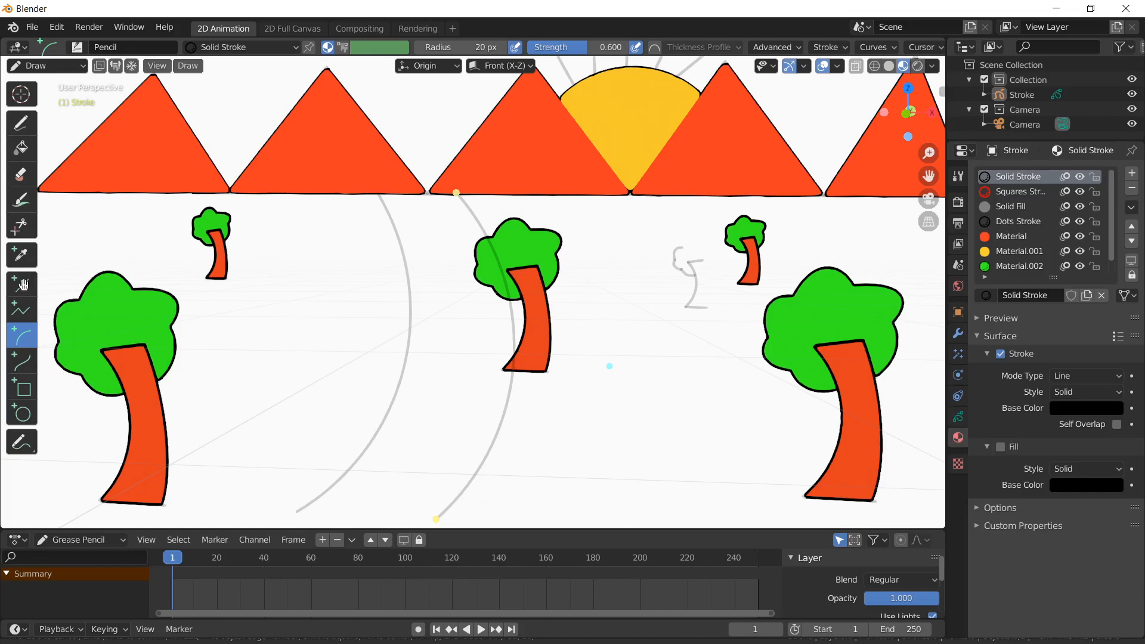
{"action": "key", "text": "Return"}
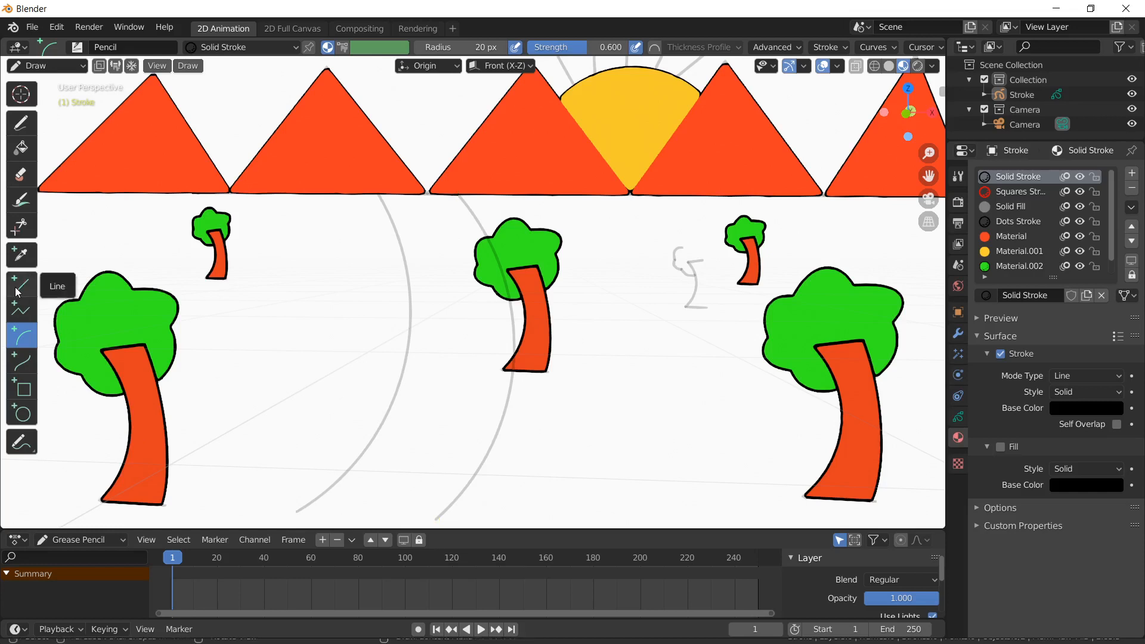
Step: Close the road's lower end with a straight line and trim its overshoot past the right edge with the Cutter tool
{"action": "left_click", "coordinate": [18, 290]}
{"action": "left_click_drag", "start_coordinate": [294, 512], "coordinate": [442, 519]}
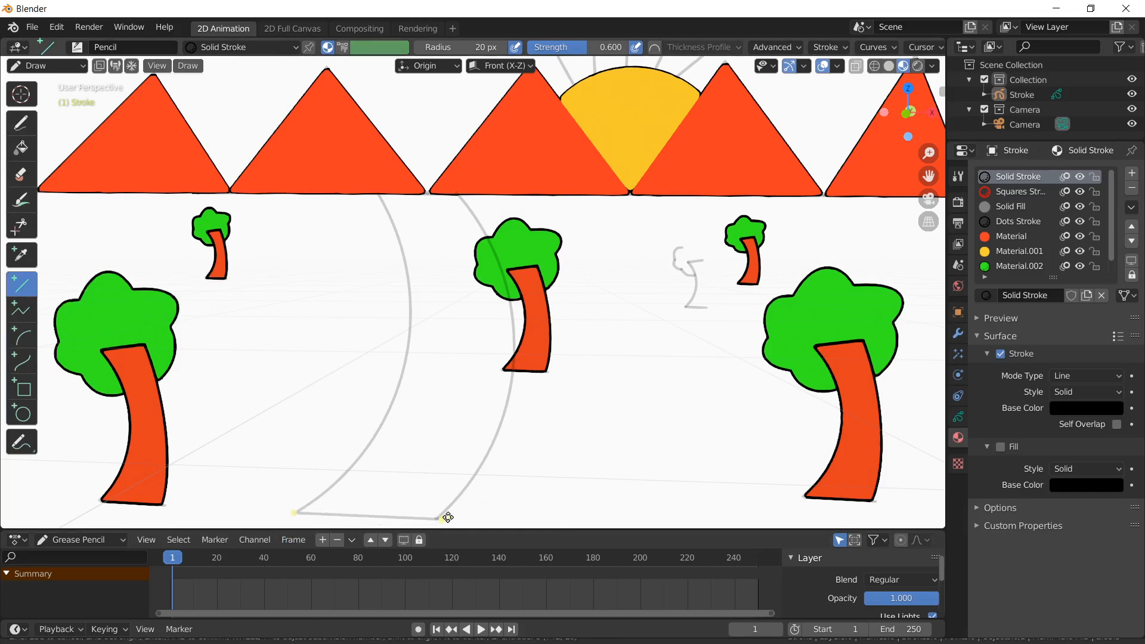
{"action": "key", "text": "Return"}
{"action": "left_click", "coordinate": [21, 225]}
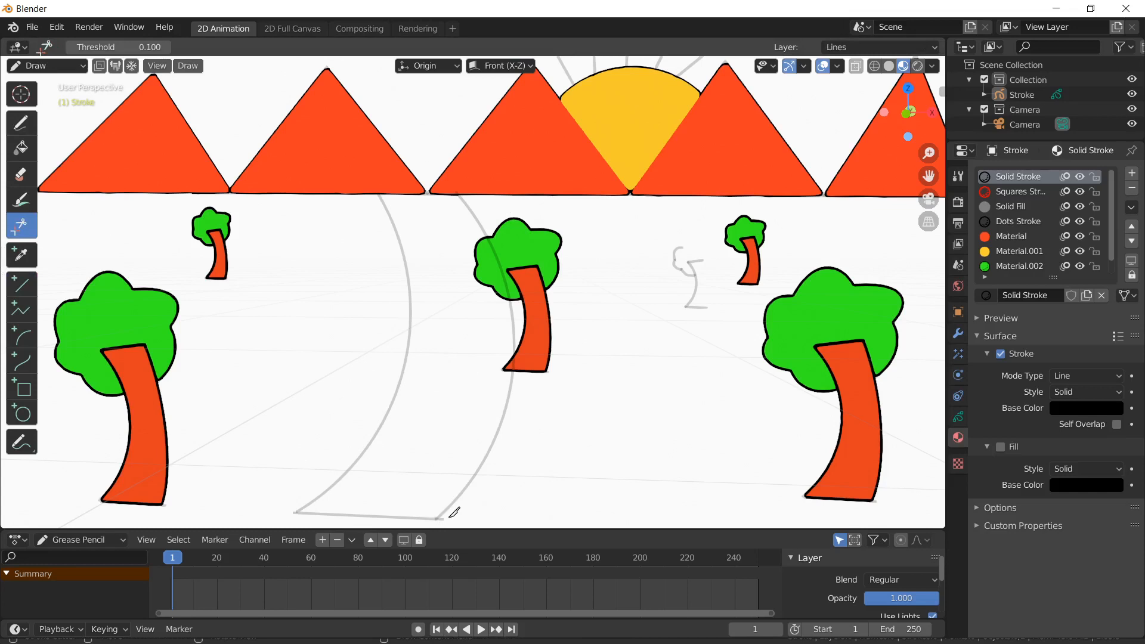
{"action": "left_click_drag", "start_coordinate": [433, 525], "coordinate": [445, 518]}
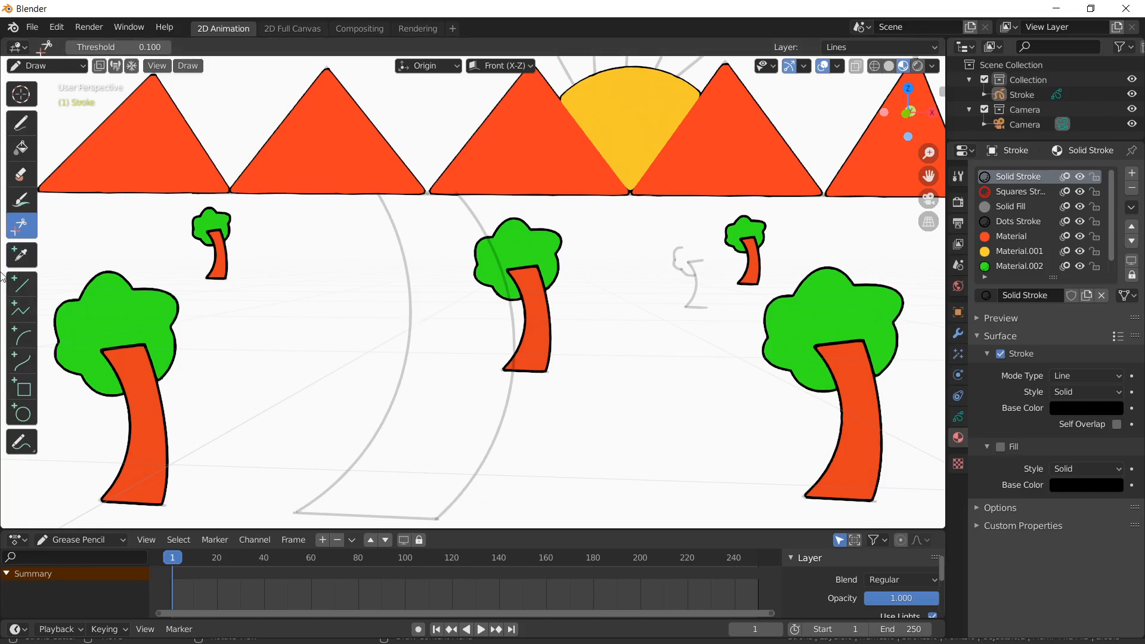
Step: In Edit Mode, select the middle tree together with the road's right edge and move them slightly to the left
{"action": "left_click", "coordinate": [62, 65]}
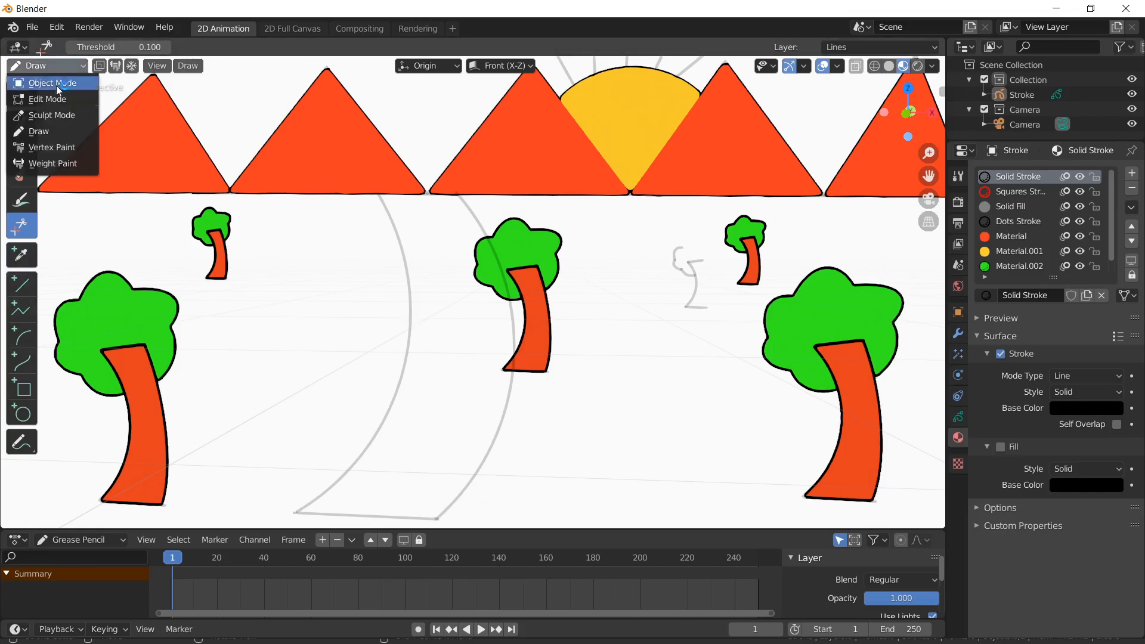
{"action": "left_click", "coordinate": [61, 100]}
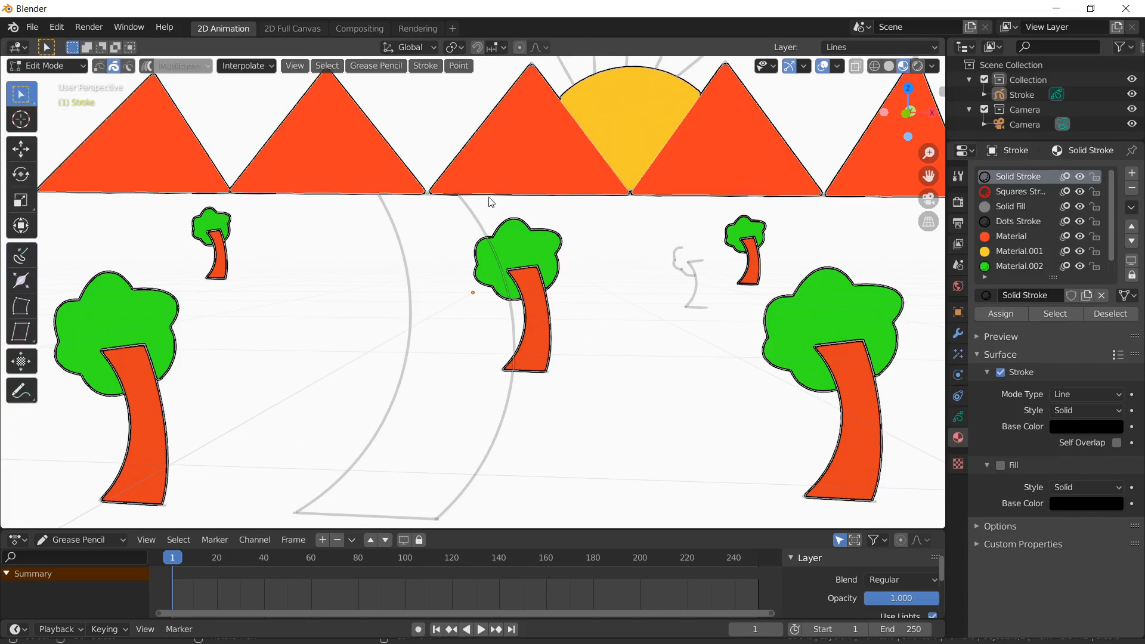
{"action": "mouse_move", "coordinate": [486, 215]}
{"action": "left_mouse_down"}
{"action": "mouse_move", "coordinate": [526, 281]}
{"action": "mouse_move", "coordinate": [567, 401]}
{"action": "left_mouse_up"}
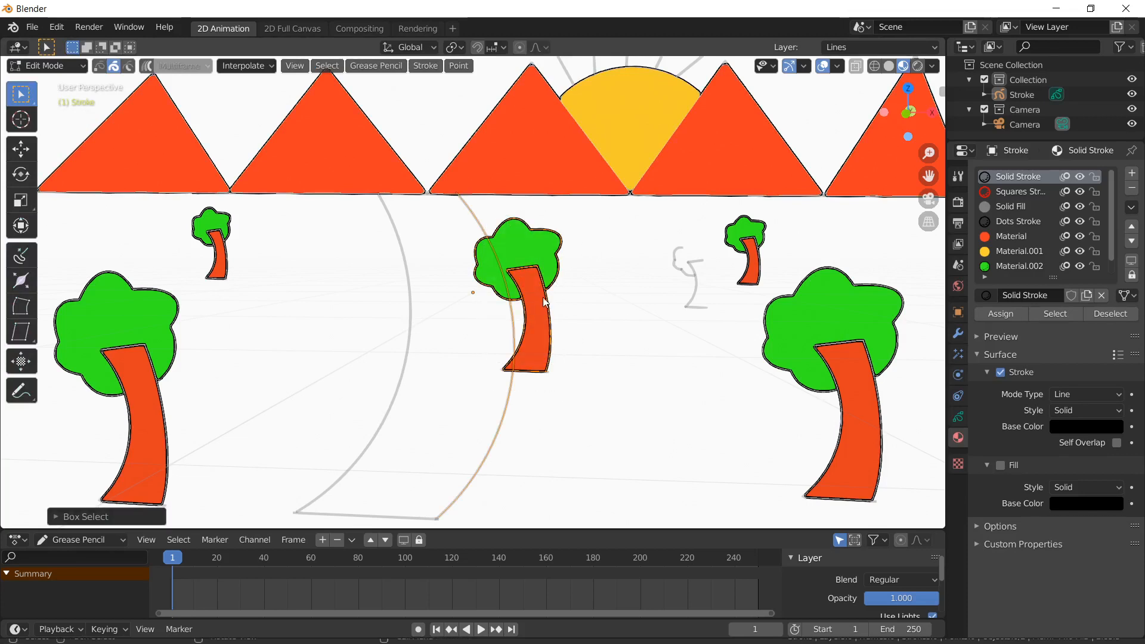
{"action": "key", "text": "g"}
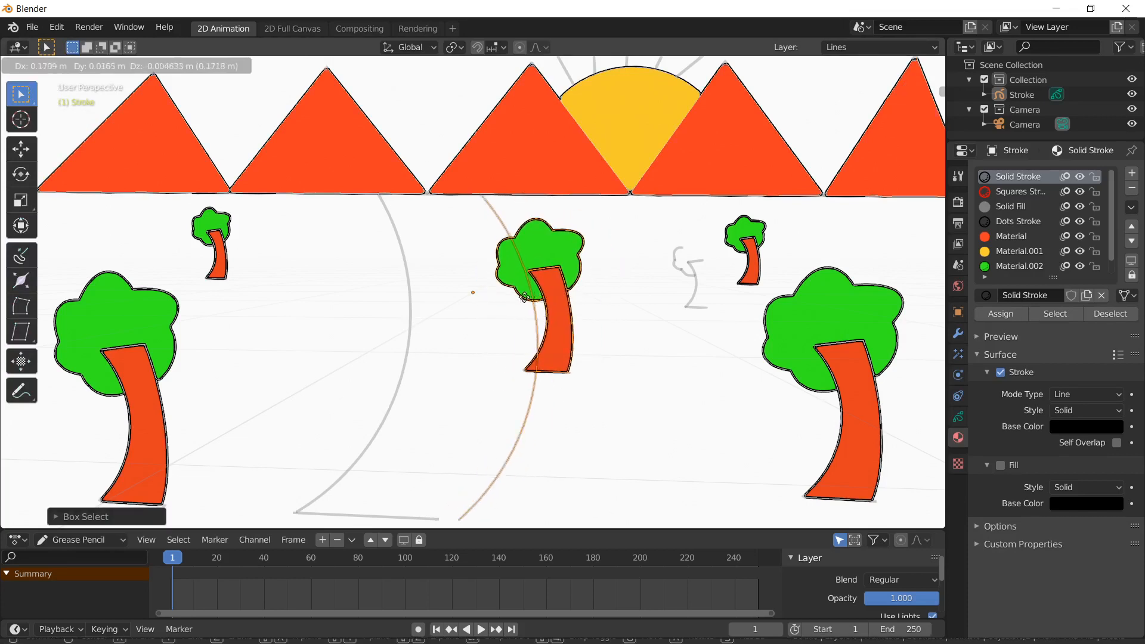
{"action": "left_click", "coordinate": [518, 300]}
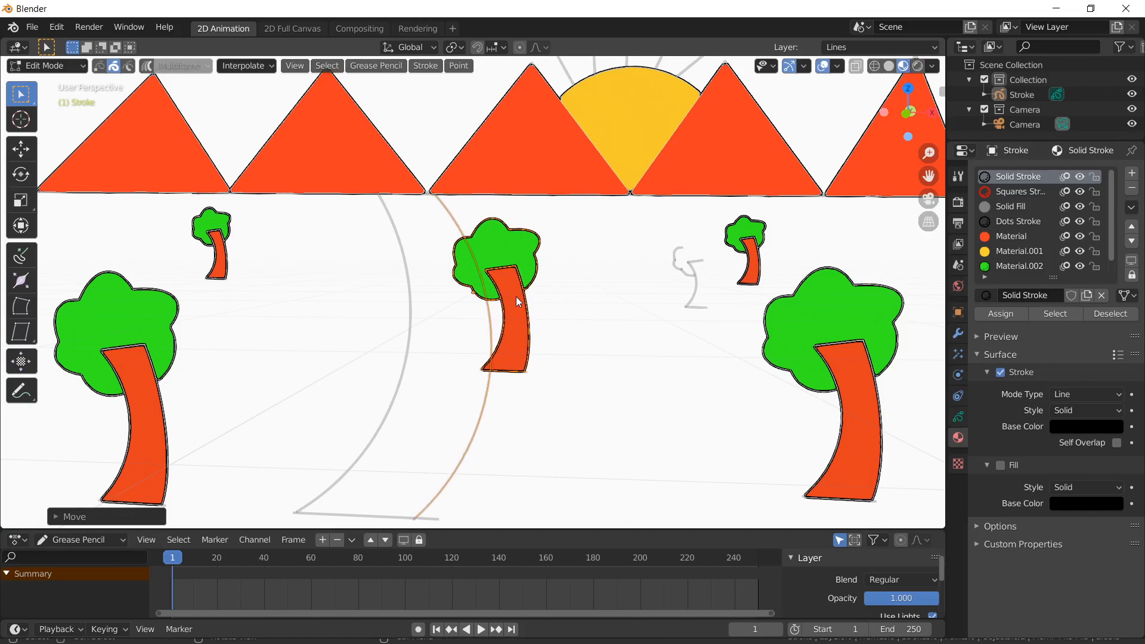
Step: Select only the middle tree and move it to the right, clear of the road
{"action": "left_click", "coordinate": [506, 240]}
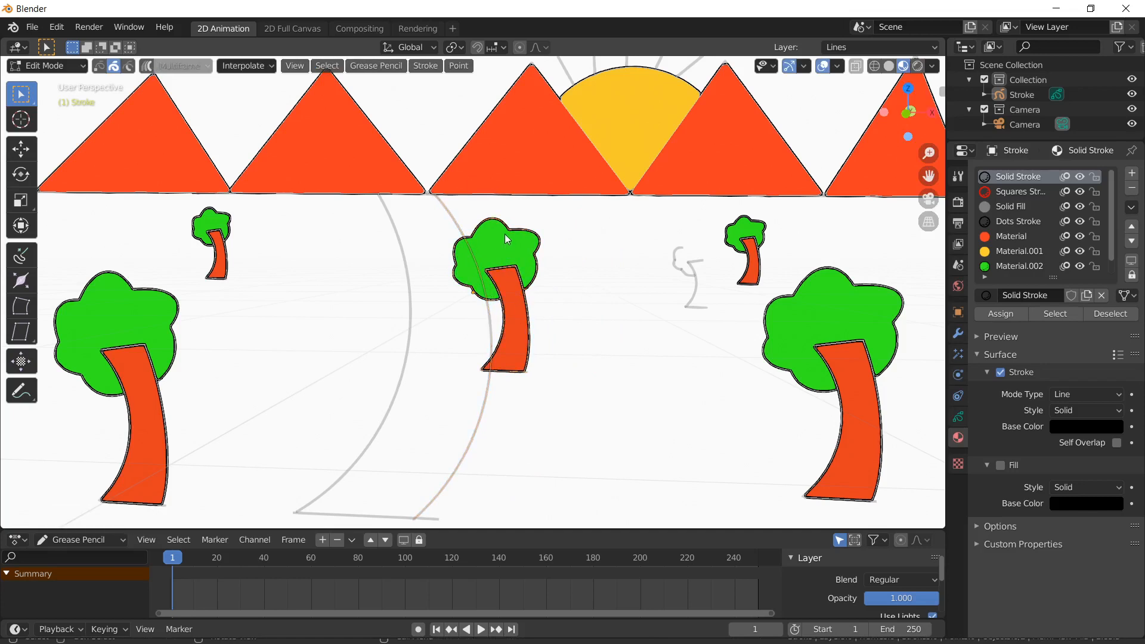
{"action": "left_click", "coordinate": [538, 402]}
{"action": "key", "text": "g"}
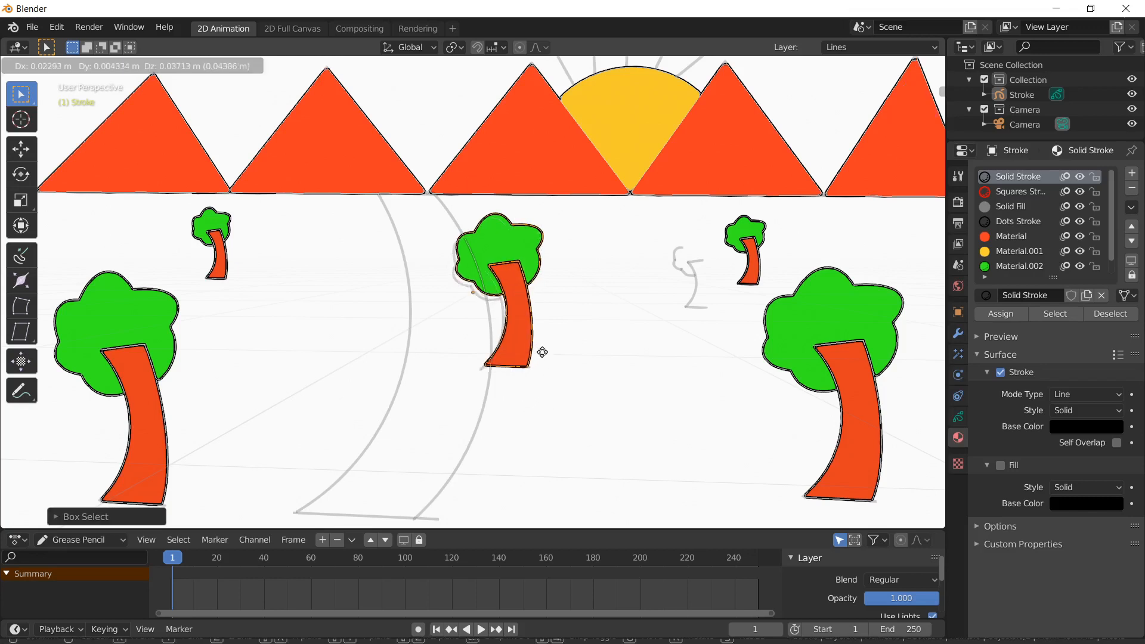
{"action": "left_click", "coordinate": [618, 352]}
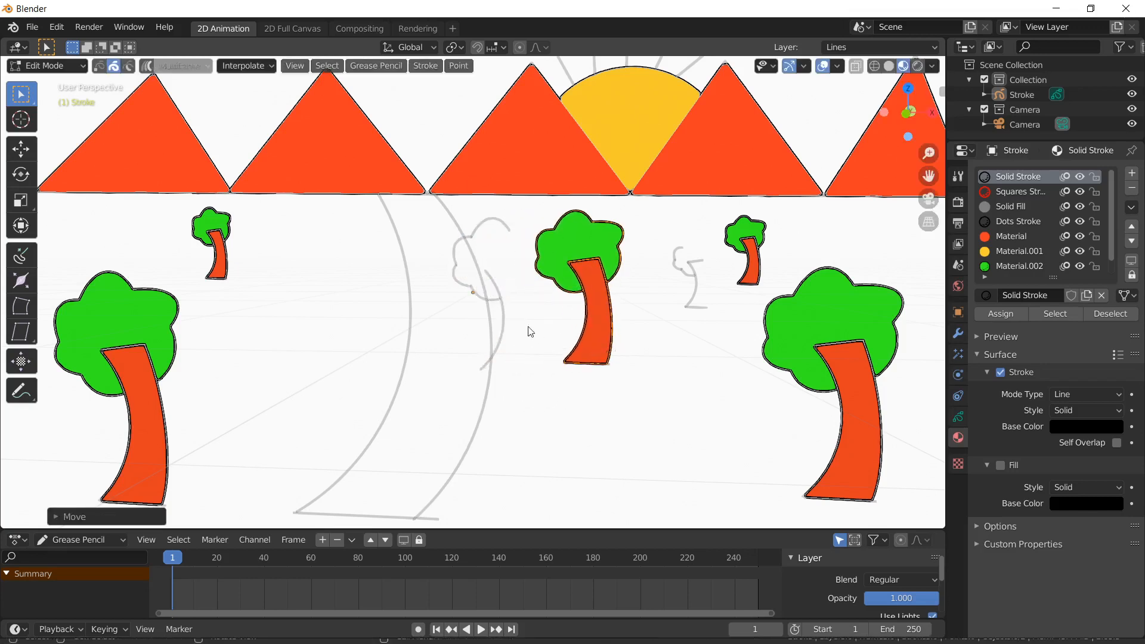
Step: Delete the points of the stray grey outline fragments left on the road where the middle tree stood
{"action": "left_click", "coordinate": [485, 225]}
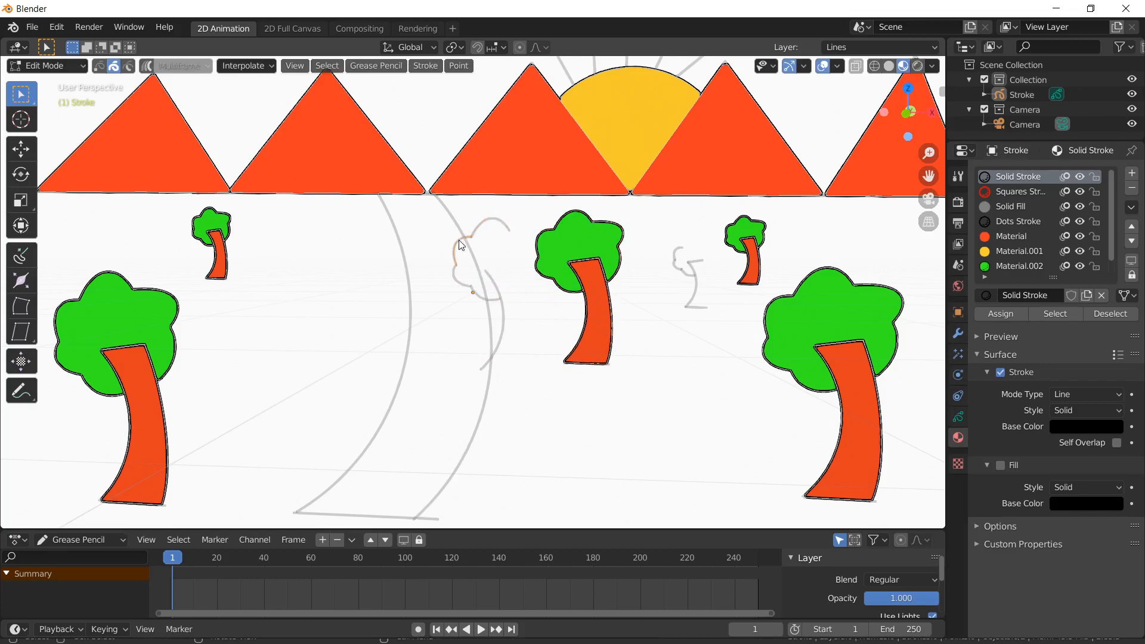
{"action": "left_click", "coordinate": [455, 279], "text": "shift"}
{"action": "key", "text": "x"}
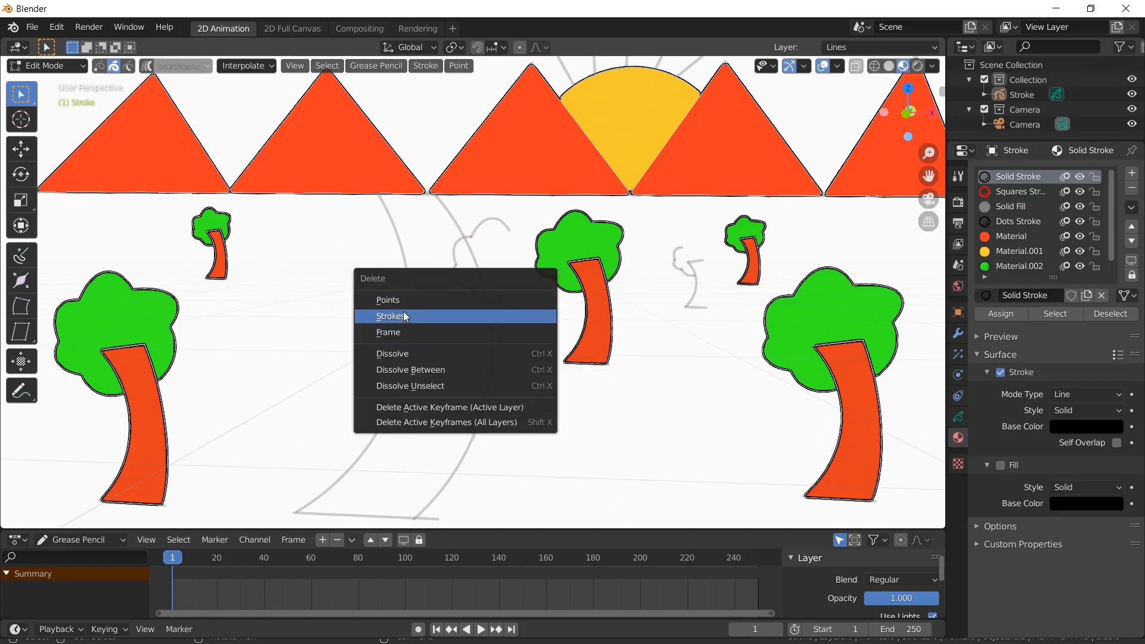
{"action": "left_click", "coordinate": [408, 303]}
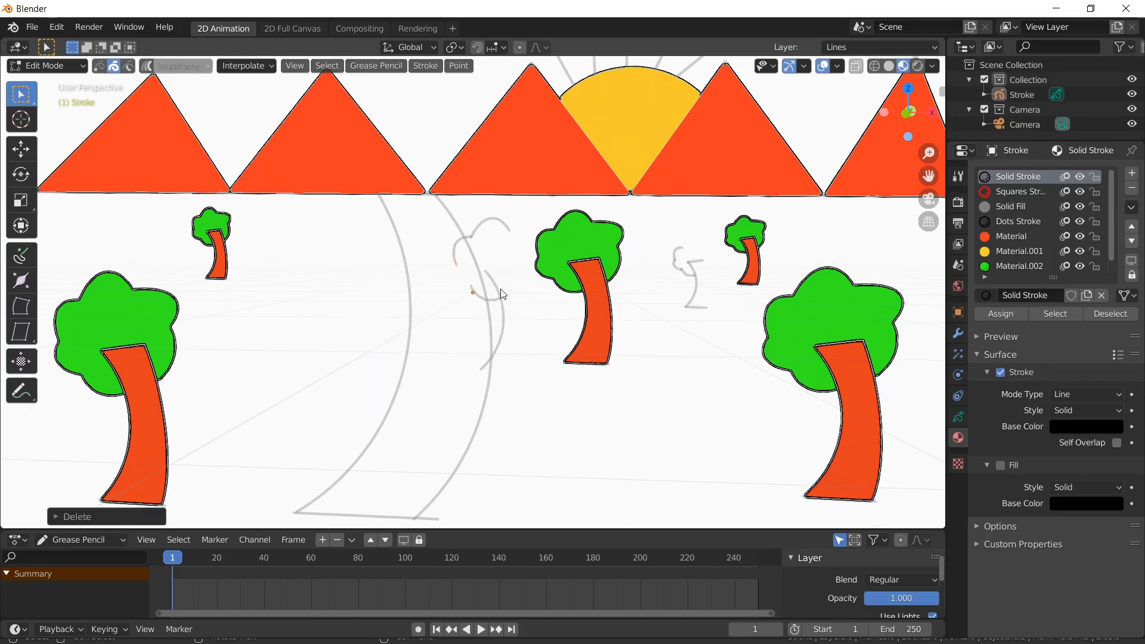
{"action": "key", "text": "x"}
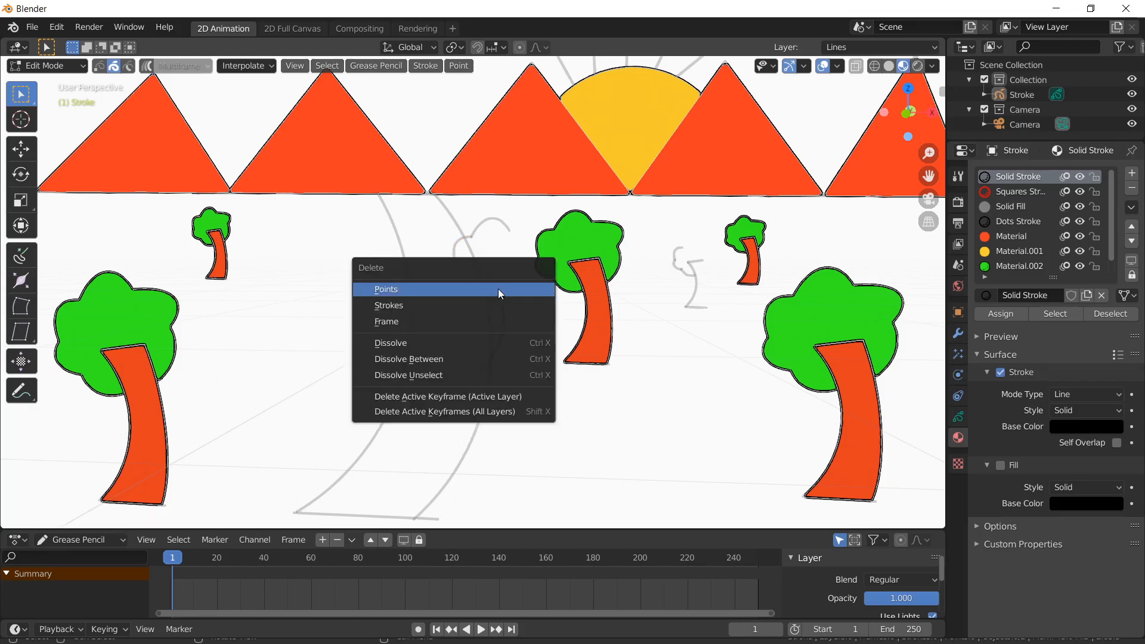
{"action": "left_click", "coordinate": [460, 290]}
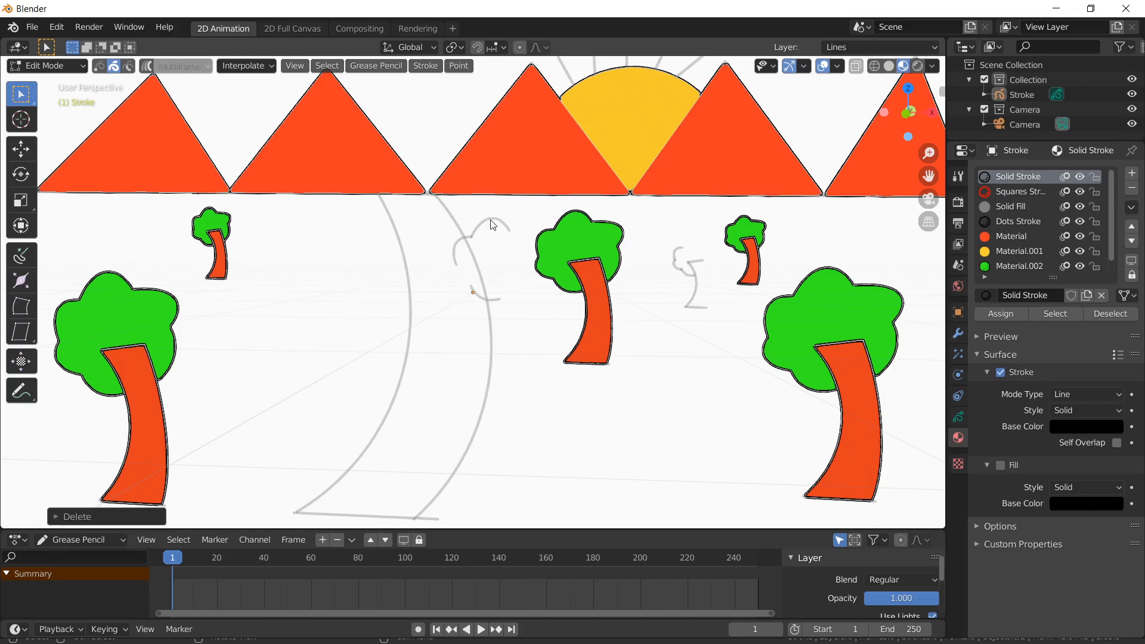
{"action": "key", "text": "x"}
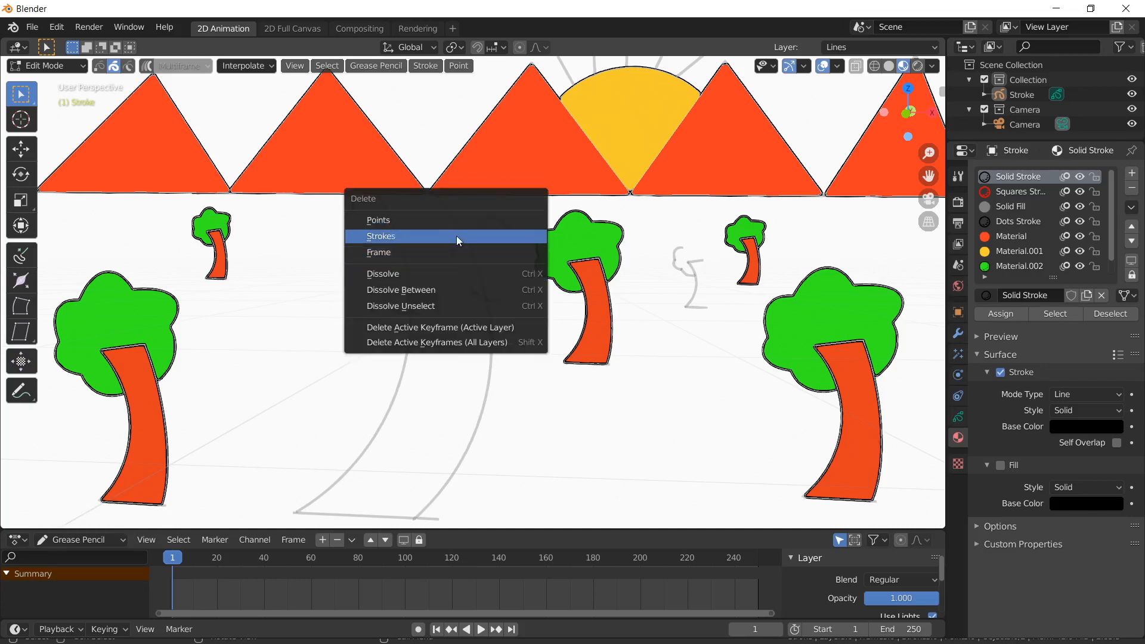
{"action": "left_click", "coordinate": [459, 218]}
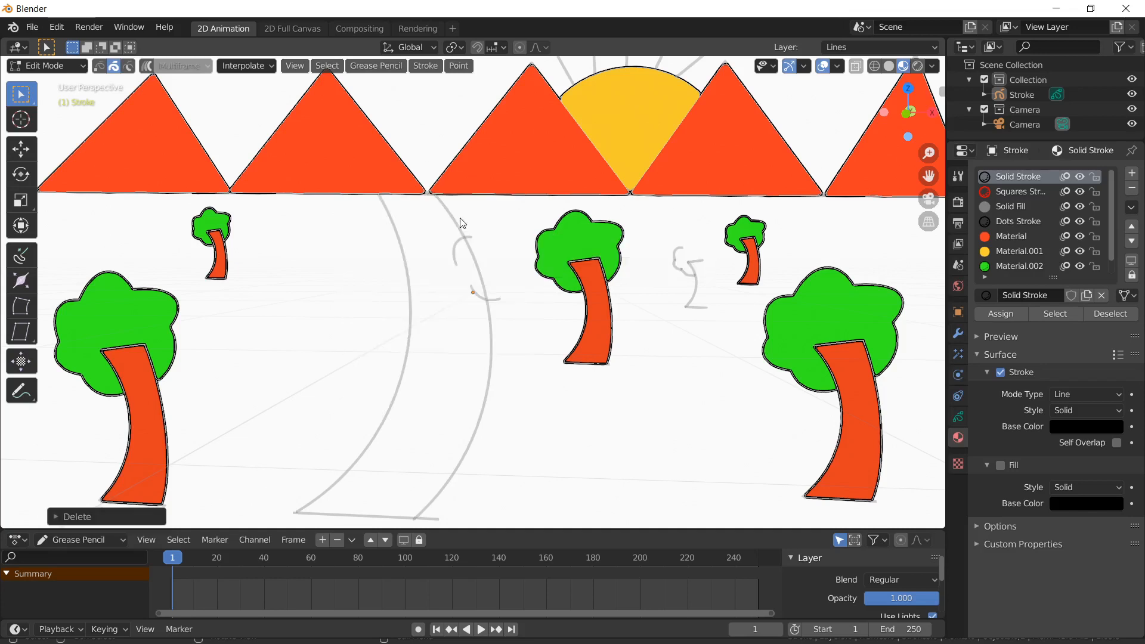
{"action": "key", "text": "x"}
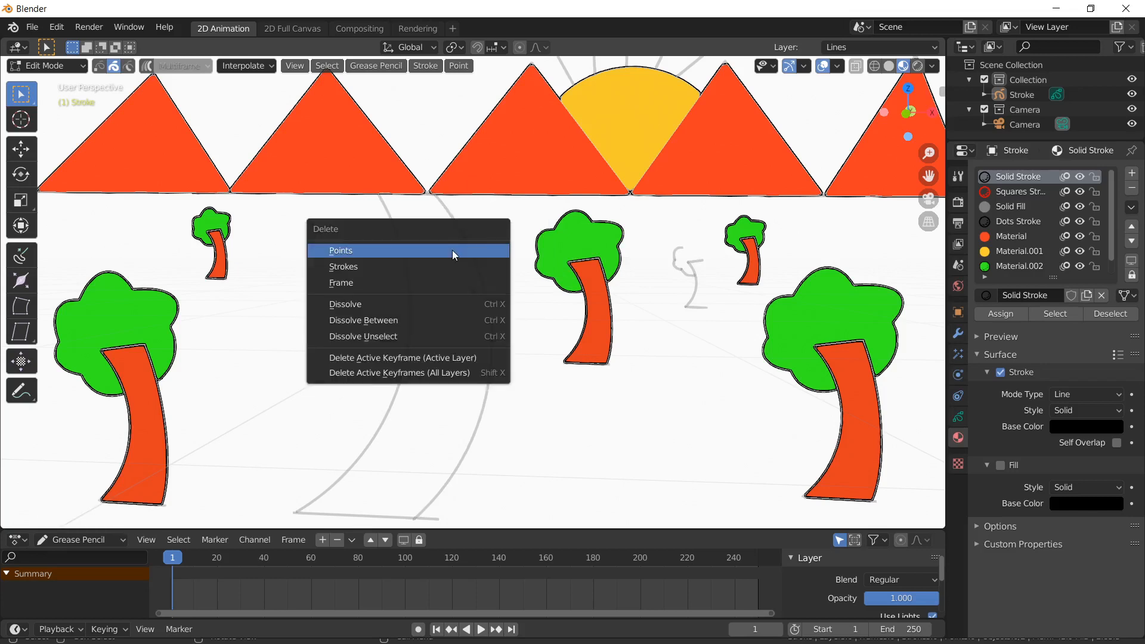
{"action": "left_click", "coordinate": [453, 249]}
{"action": "key", "text": "x"}
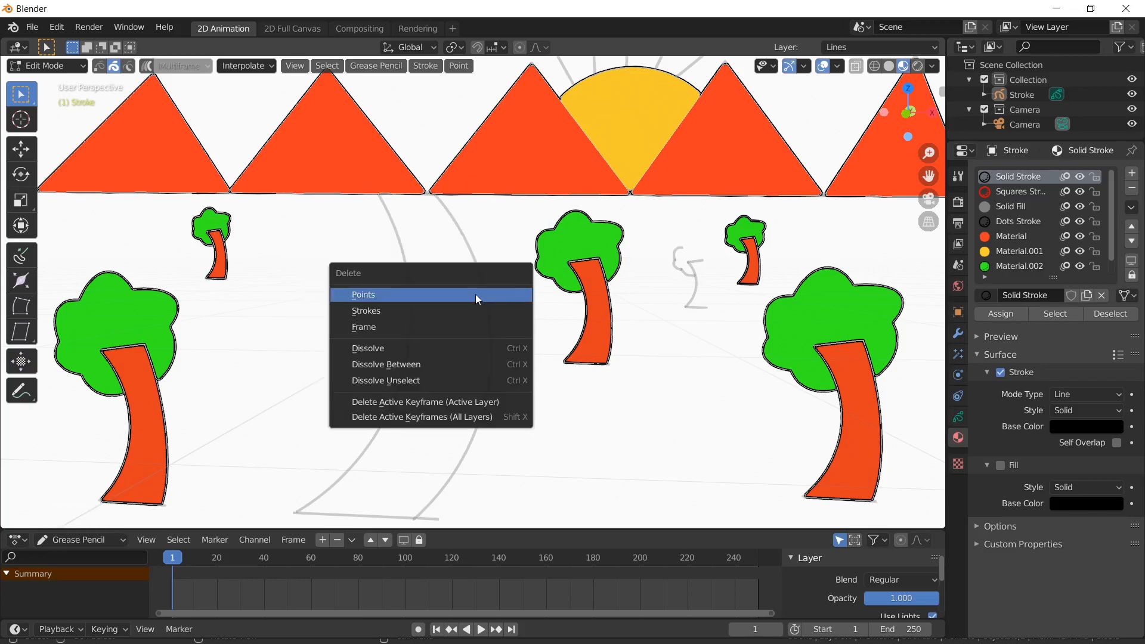
{"action": "left_click", "coordinate": [490, 295]}
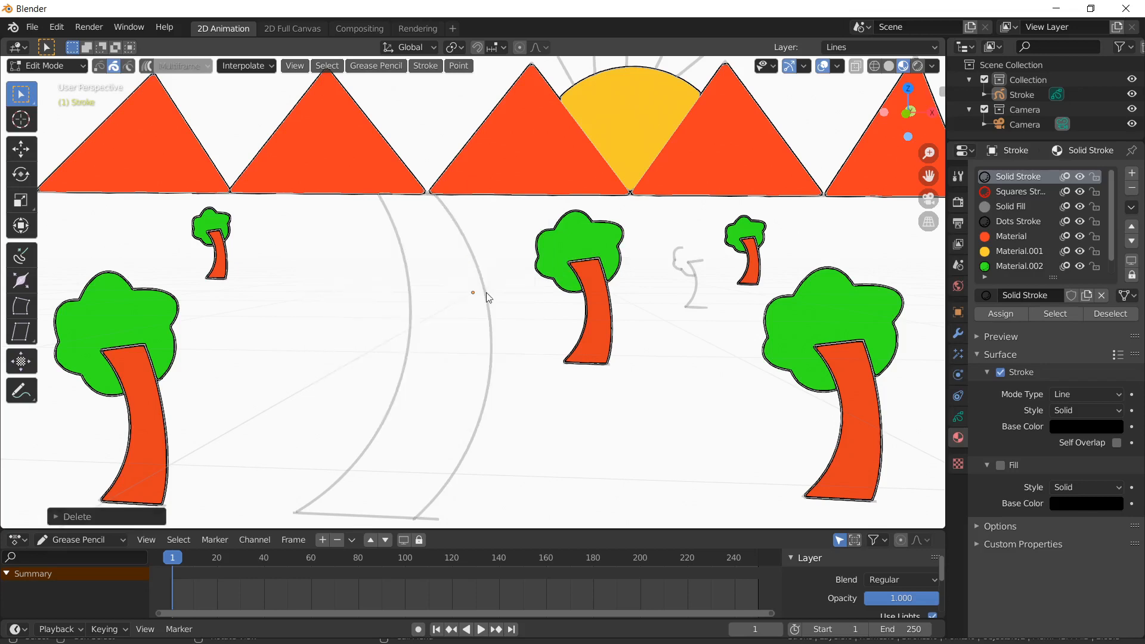
Step: Delete the points of the leftover grey crown outline beside the small right tree
{"action": "key", "text": "x"}
{"action": "left_click", "coordinate": [689, 272]}
{"action": "left_click", "coordinate": [686, 275]}
{"action": "key", "text": "x"}
{"action": "left_click", "coordinate": [674, 268]}
{"action": "left_click", "coordinate": [677, 251]}
{"action": "key", "text": "x"}
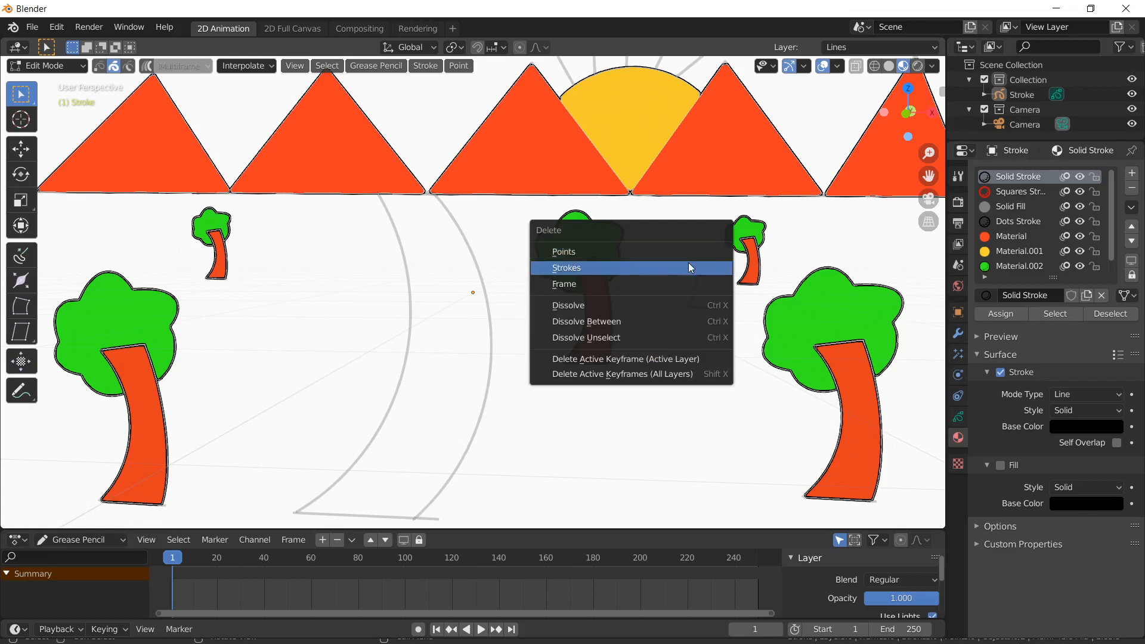
{"action": "left_click", "coordinate": [687, 253]}
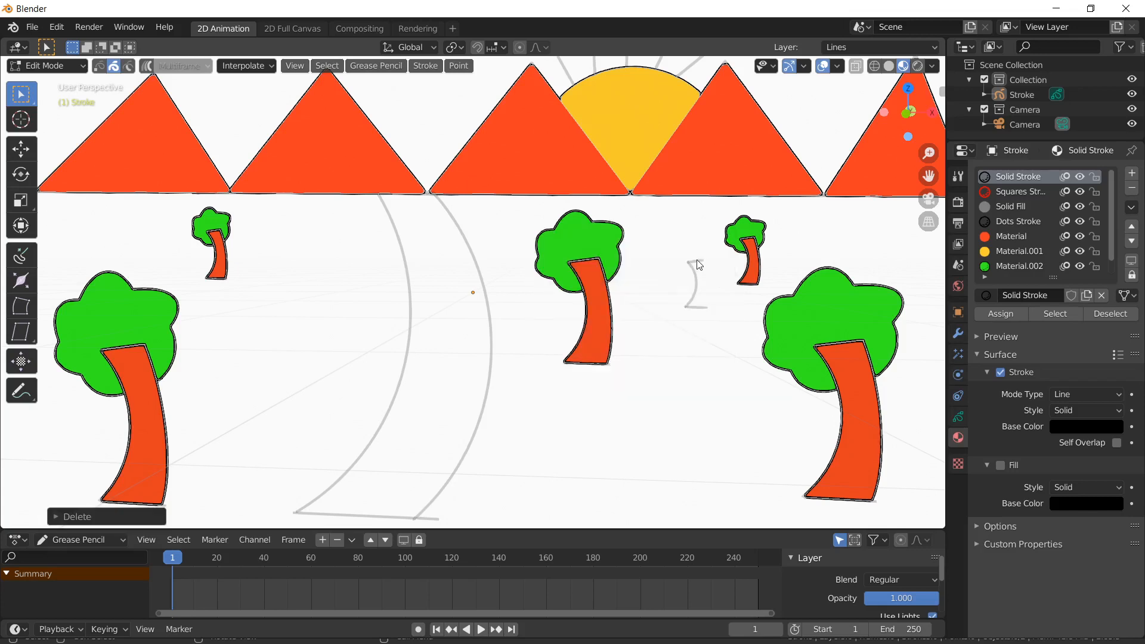
Step: Delete the points of the leftover grey trunk outline beside the small right tree
{"action": "left_click", "coordinate": [694, 262]}
{"action": "key", "text": "x"}
{"action": "left_click", "coordinate": [695, 262]}
{"action": "key", "text": "x"}
{"action": "left_click", "coordinate": [693, 273]}
{"action": "left_click", "coordinate": [697, 305]}
{"action": "key", "text": "x"}
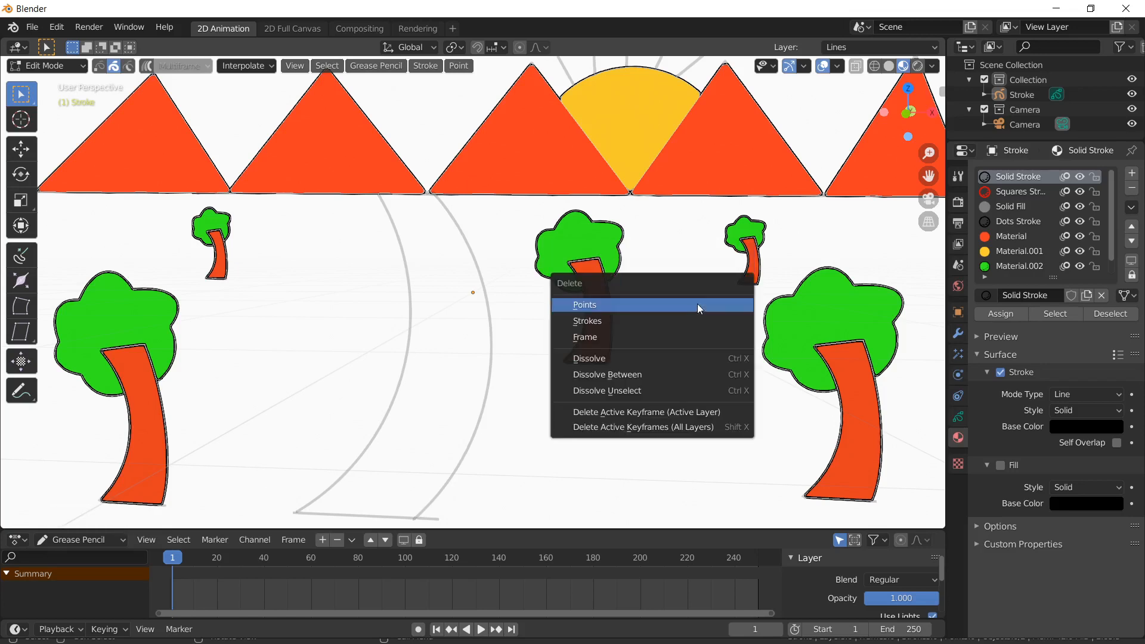
{"action": "left_click", "coordinate": [697, 303]}
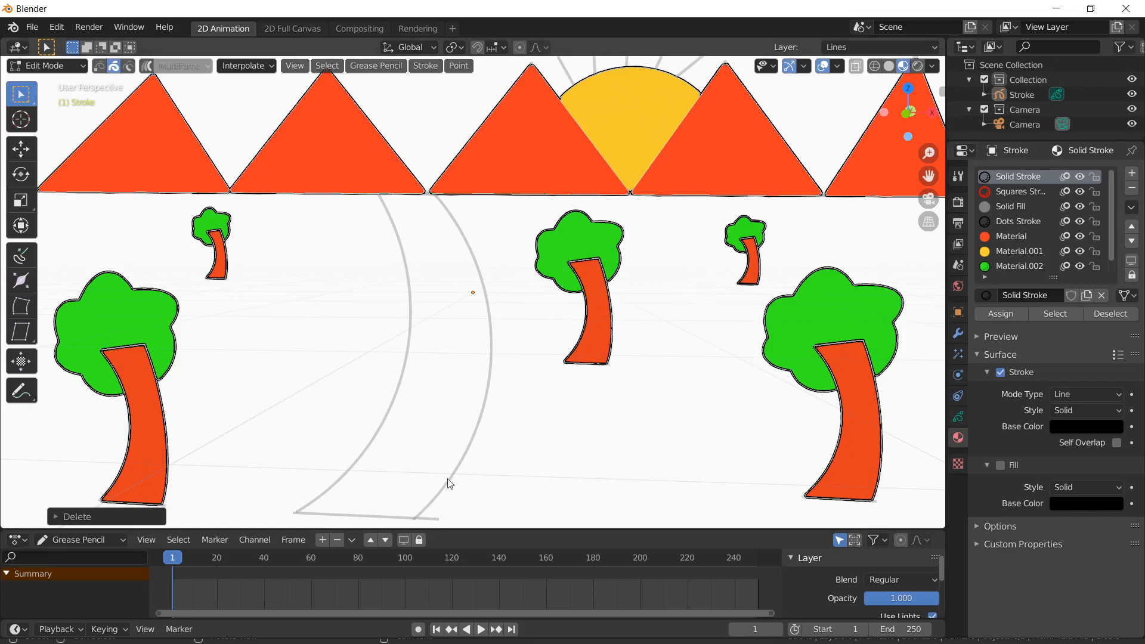
Step: Return to Draw mode and cut off the overhanging end of the road's bottom line past its right edge
{"action": "left_click", "coordinate": [61, 66]}
{"action": "left_click", "coordinate": [52, 129]}
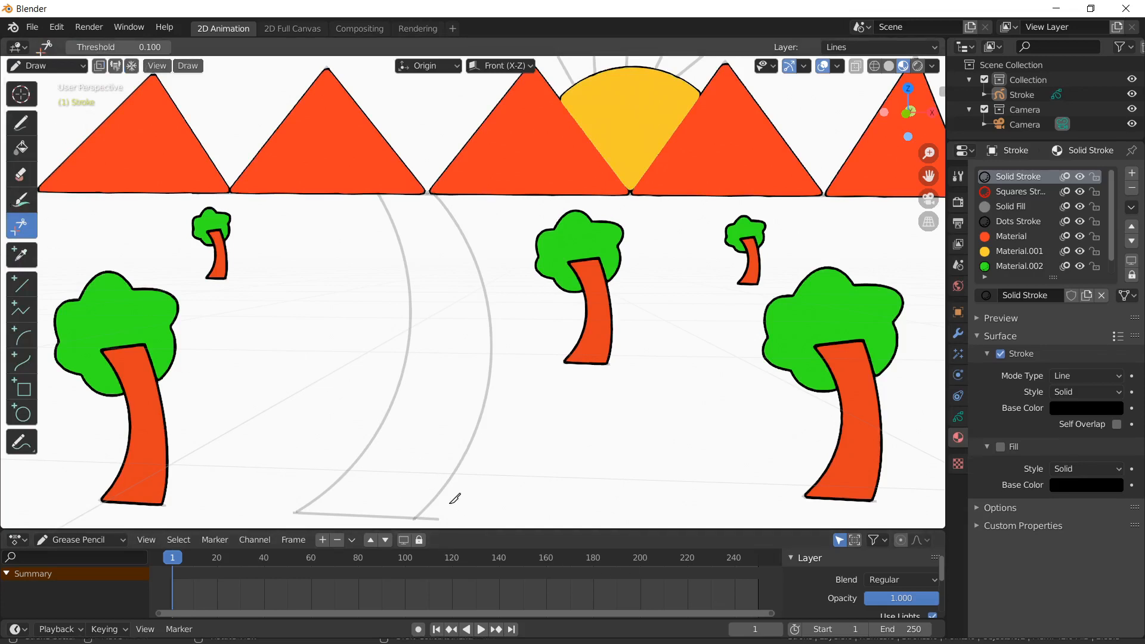
{"action": "mouse_move", "coordinate": [459, 492]}
{"action": "left_mouse_down"}
{"action": "mouse_move", "coordinate": [417, 511]}
{"action": "mouse_move", "coordinate": [437, 519]}
{"action": "left_mouse_up"}
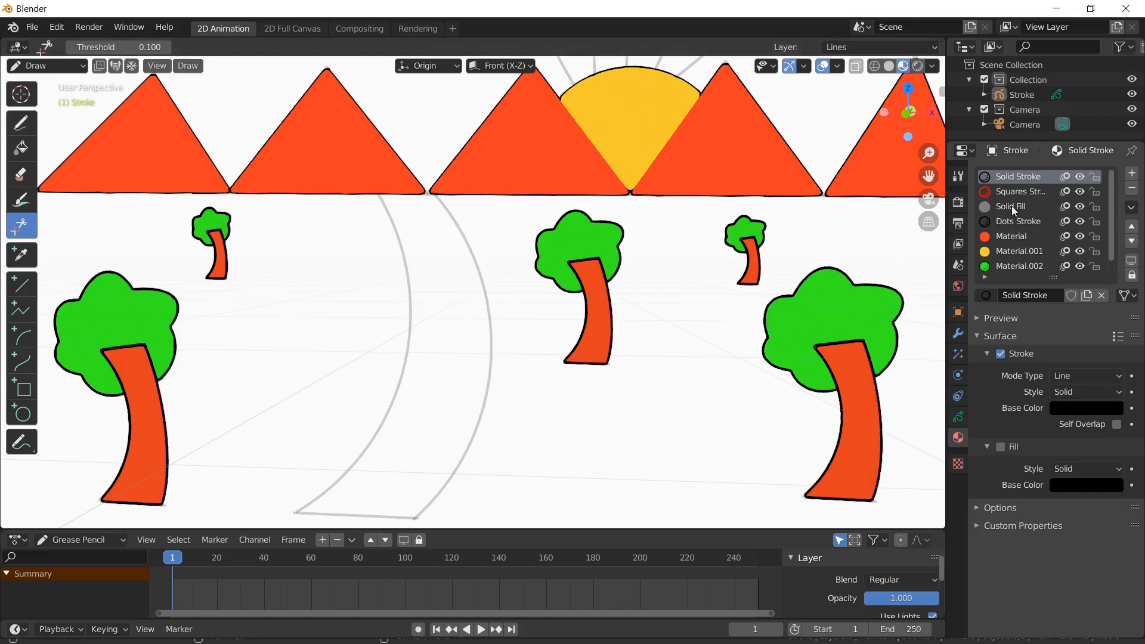
Step: Add a new material with its fill enabled in bright blue, and fill the curved road area with it
{"action": "left_click", "coordinate": [1132, 172]}
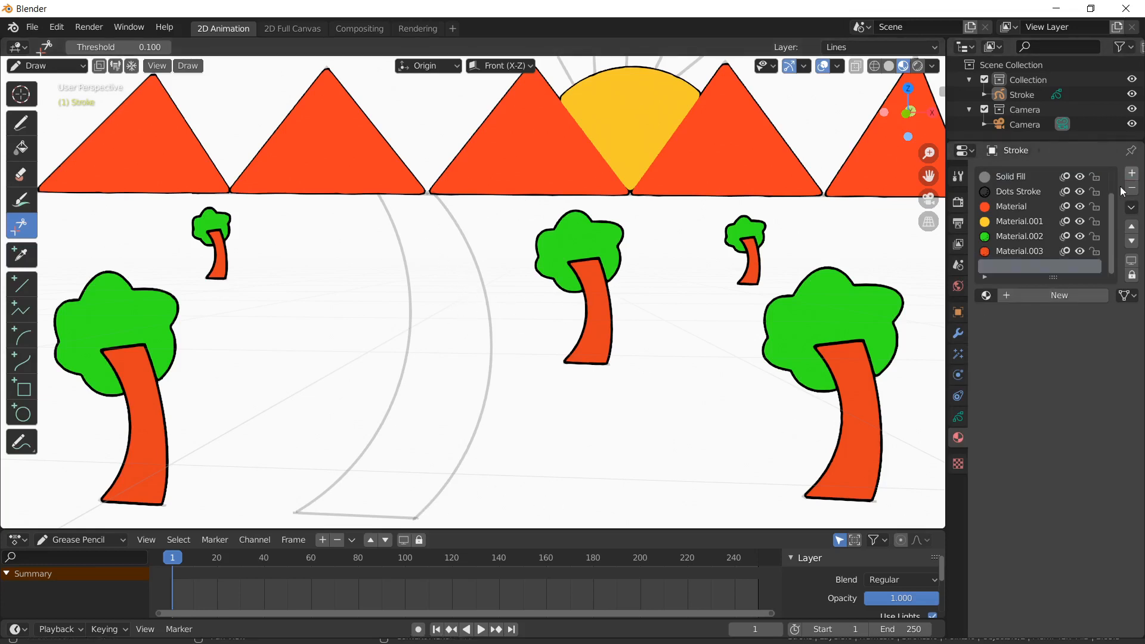
{"action": "left_click", "coordinate": [1054, 298]}
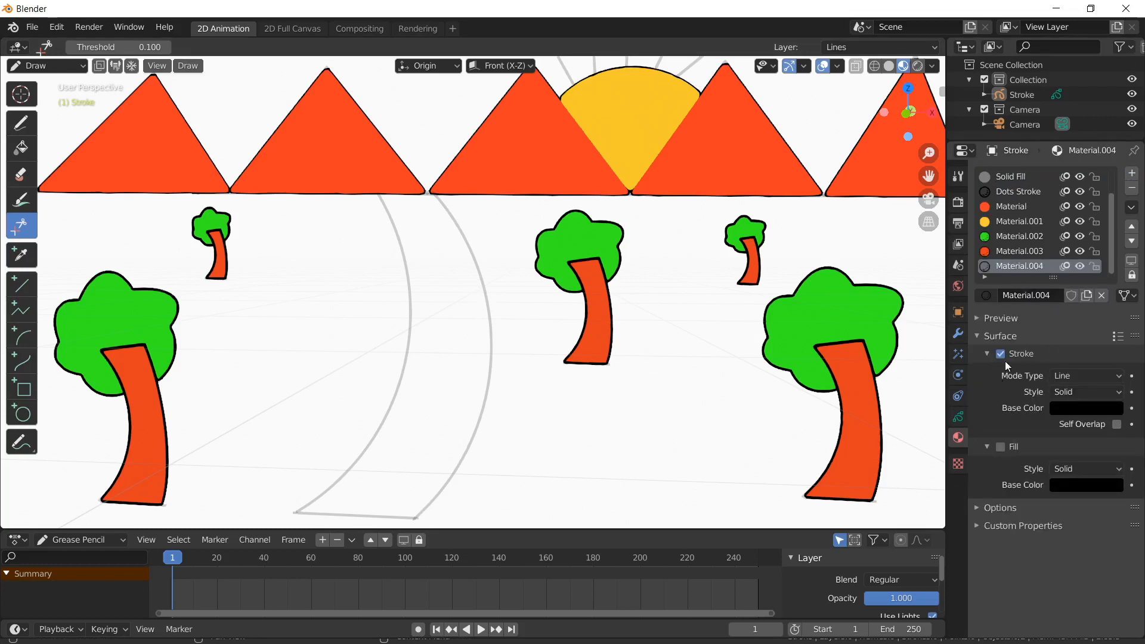
{"action": "left_click", "coordinate": [1062, 485]}
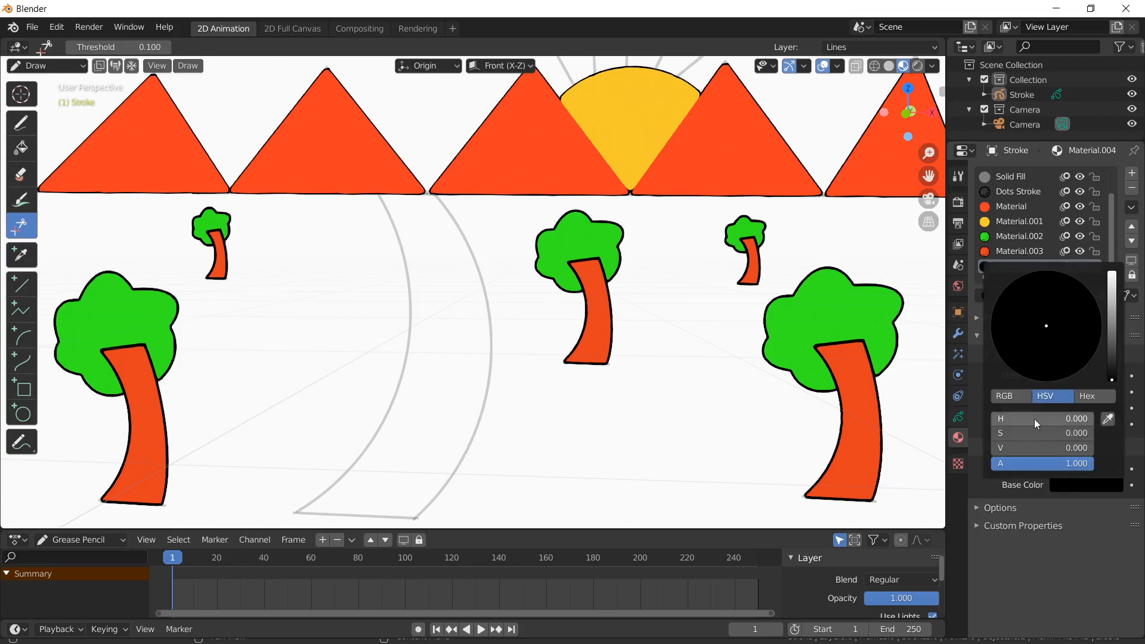
{"action": "left_click_drag", "start_coordinate": [1112, 385], "coordinate": [1112, 273]}
{"action": "mouse_move", "coordinate": [1068, 315]}
{"action": "left_mouse_down"}
{"action": "mouse_move", "coordinate": [1091, 309]}
{"action": "mouse_move", "coordinate": [1082, 300]}
{"action": "left_mouse_up"}
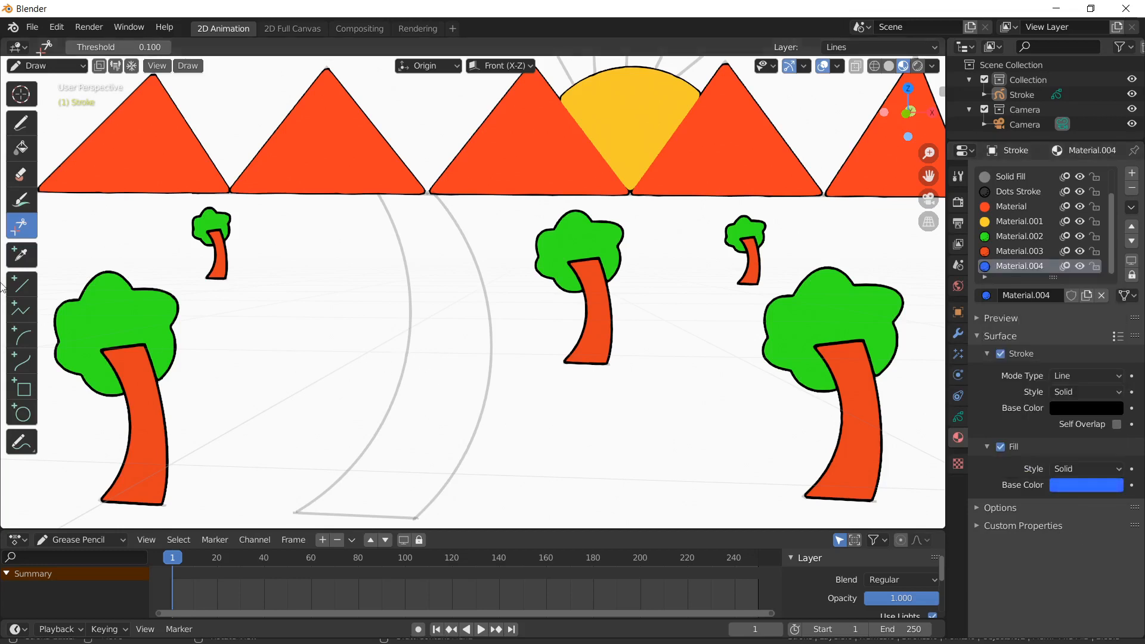
{"action": "left_click", "coordinate": [20, 148]}
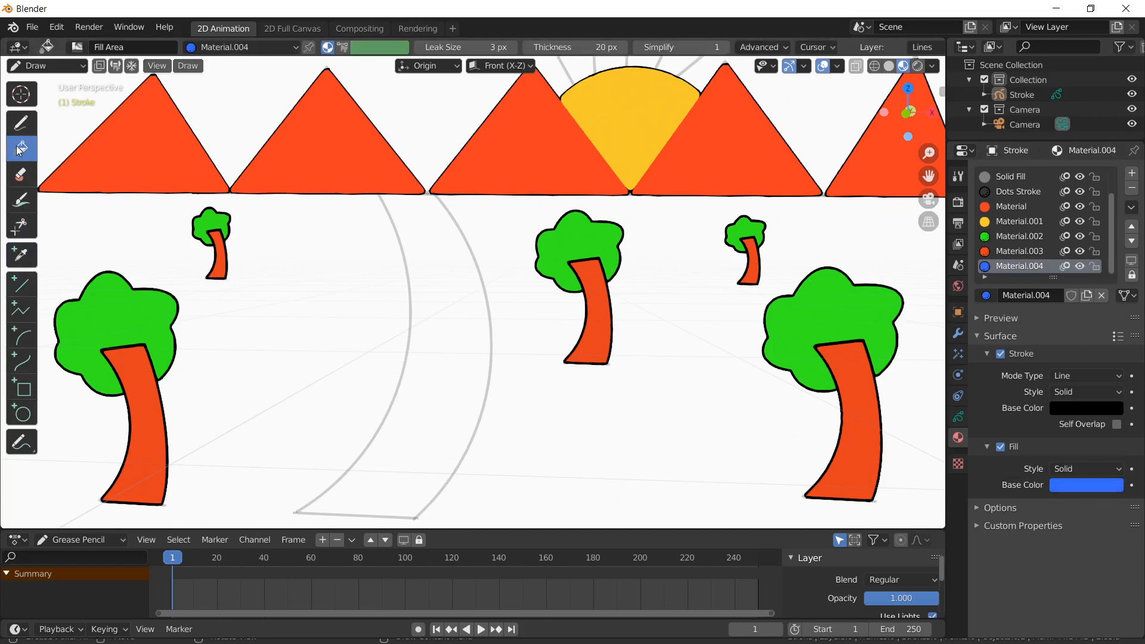
{"action": "left_click", "coordinate": [465, 327]}
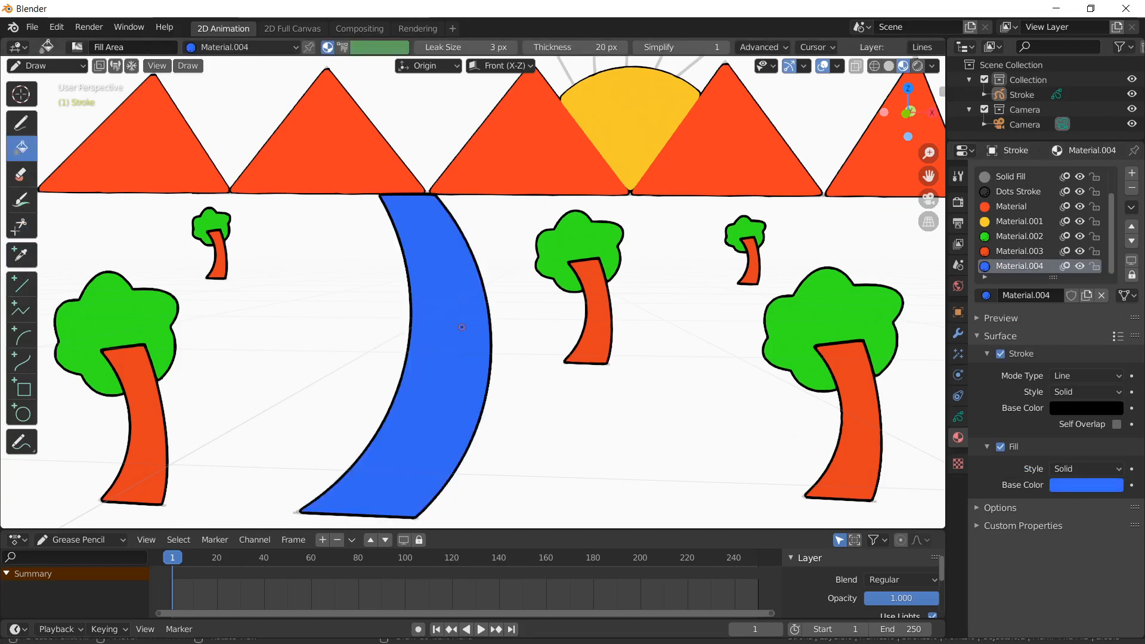